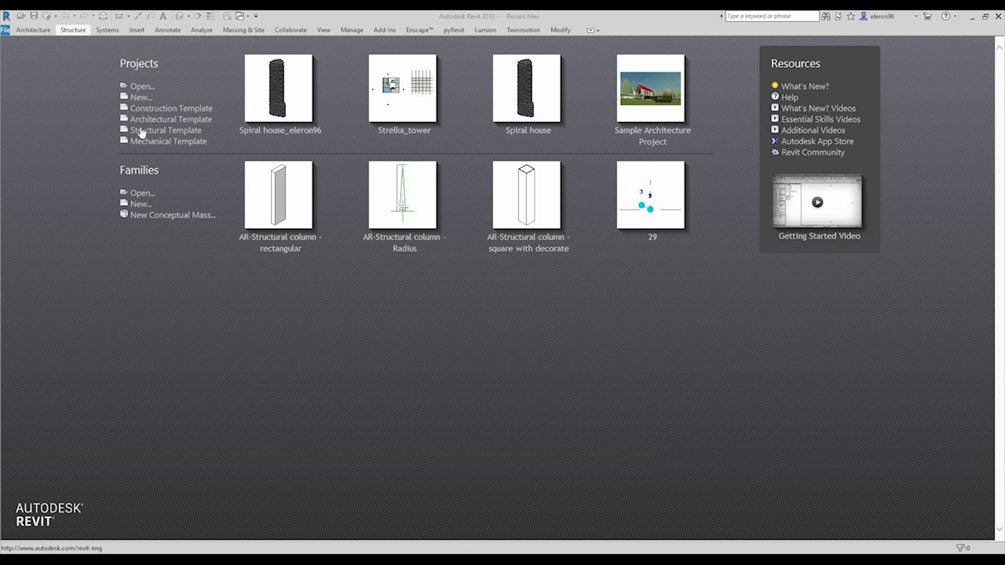
Open Spiral house.rvt from the First Project in Revit files as a new local file, overwriting the existing local copy.
left_click(139, 86)
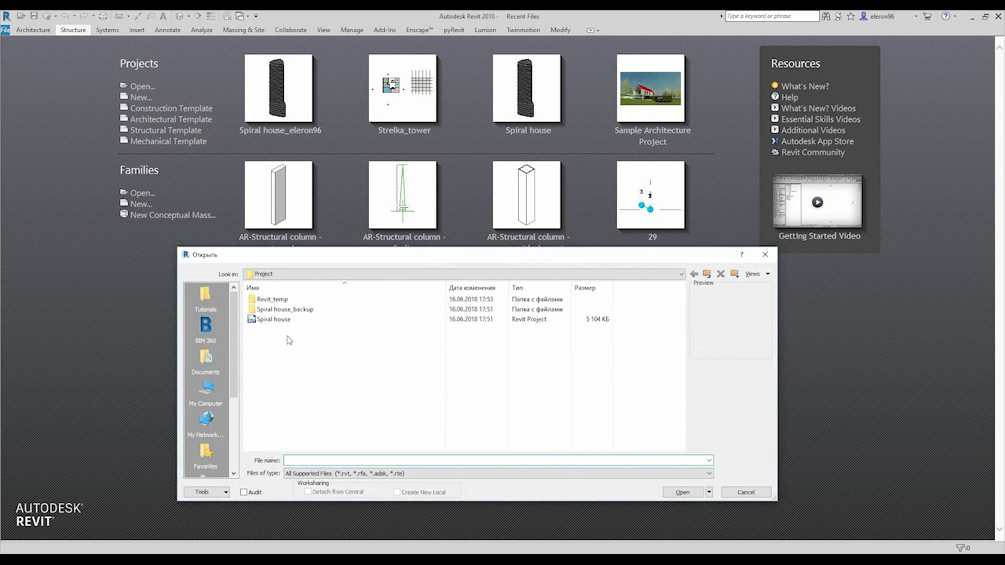
left_click(205, 296)
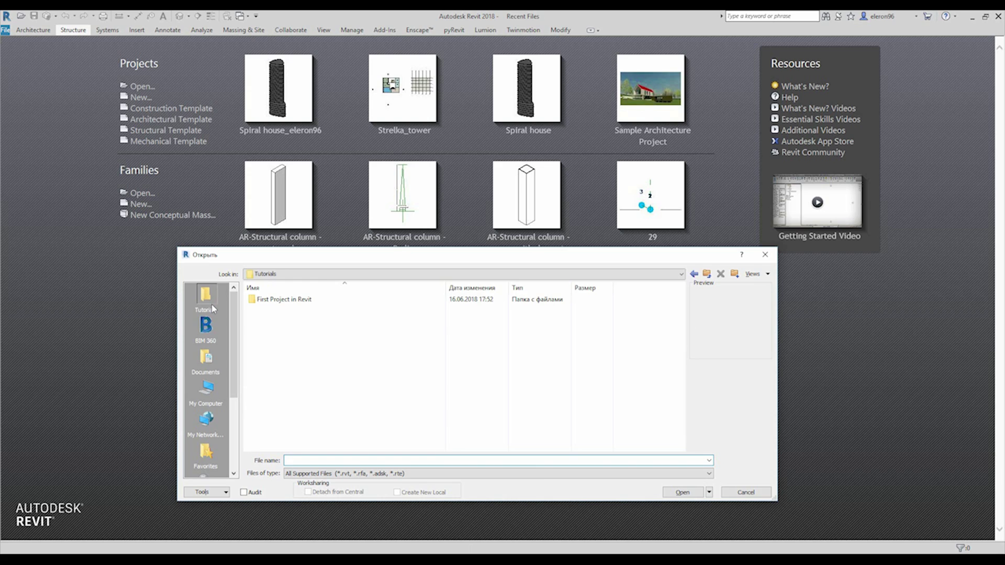
double_click(264, 299)
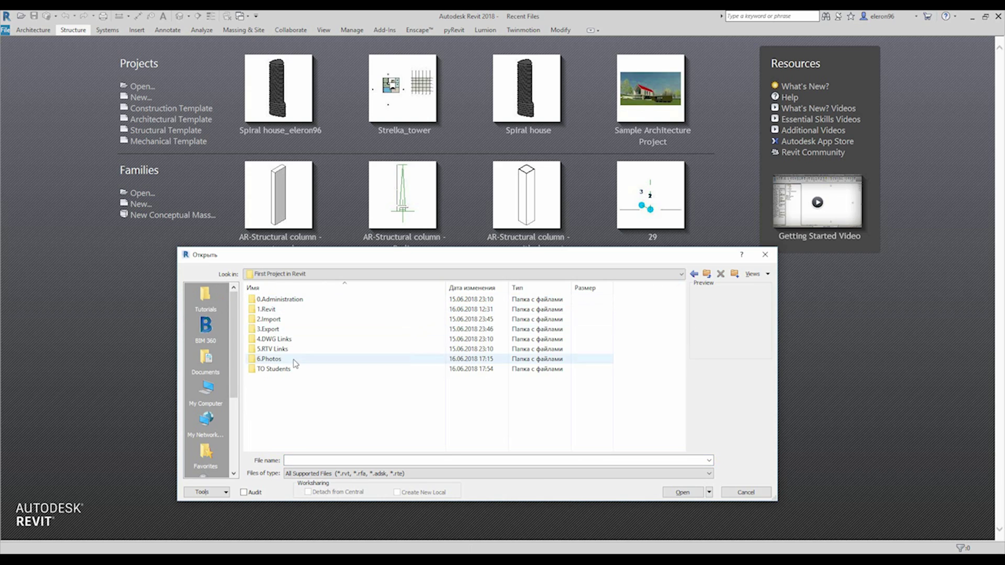
double_click(285, 309)
left_click(296, 310)
double_click(297, 310)
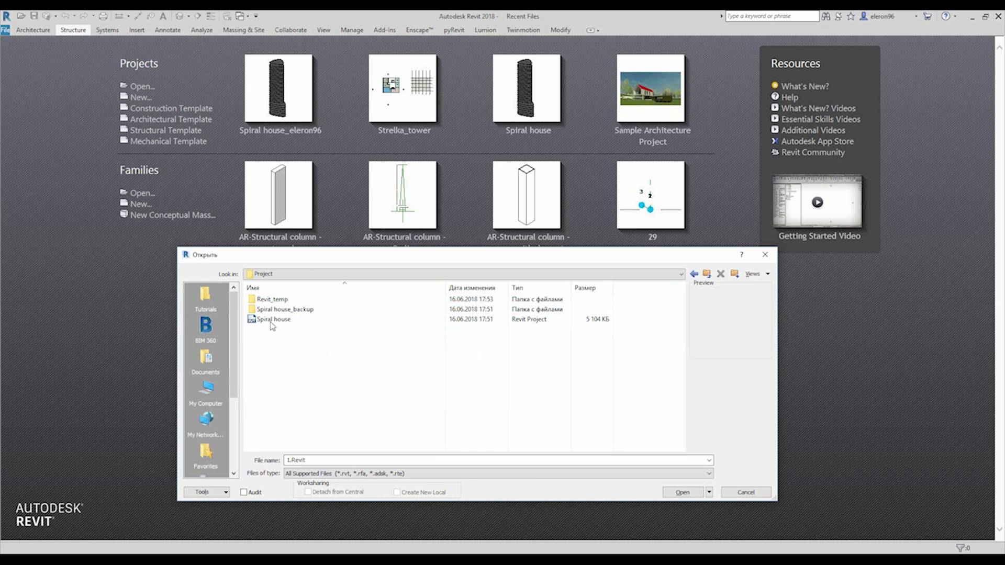
left_click(288, 321)
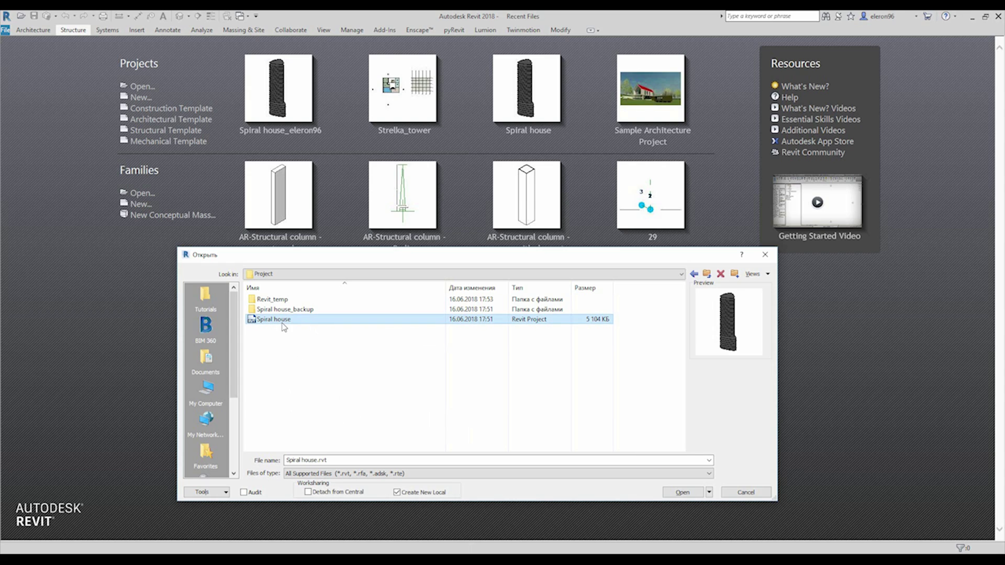
left_click(674, 494)
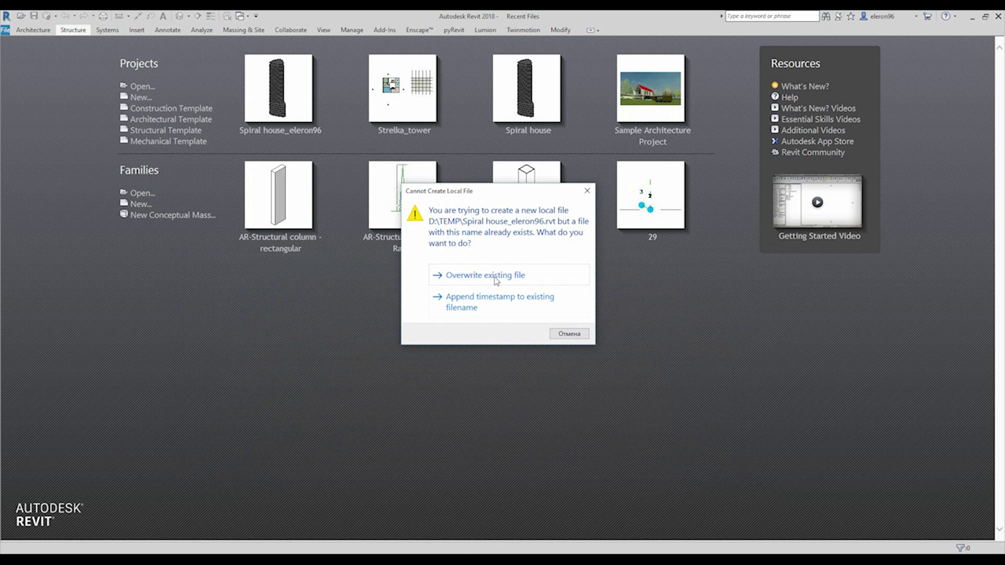
left_click(496, 277)
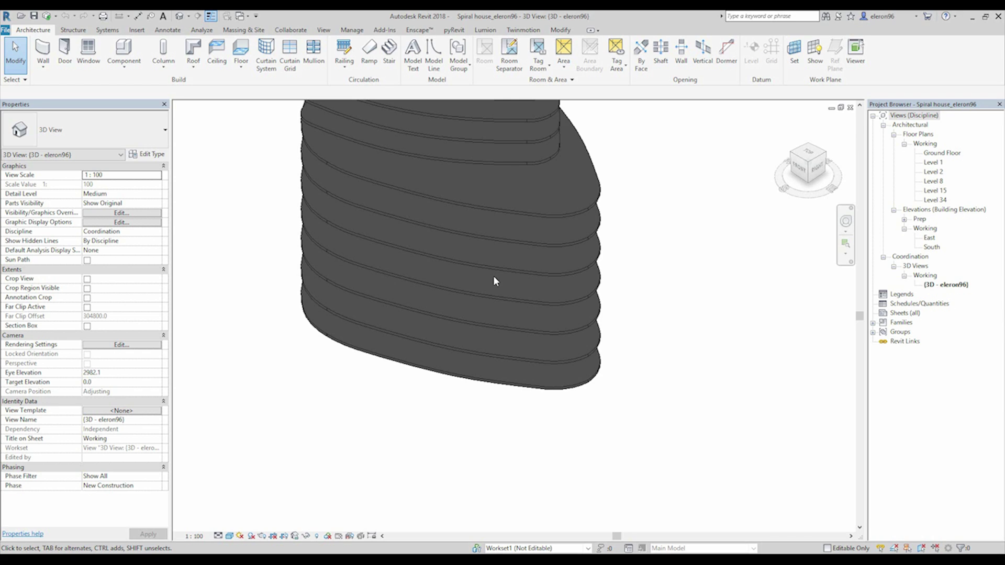
Open the Level 1 floor plan and check which element covers the plan image inside the building outline.
double_click(934, 163)
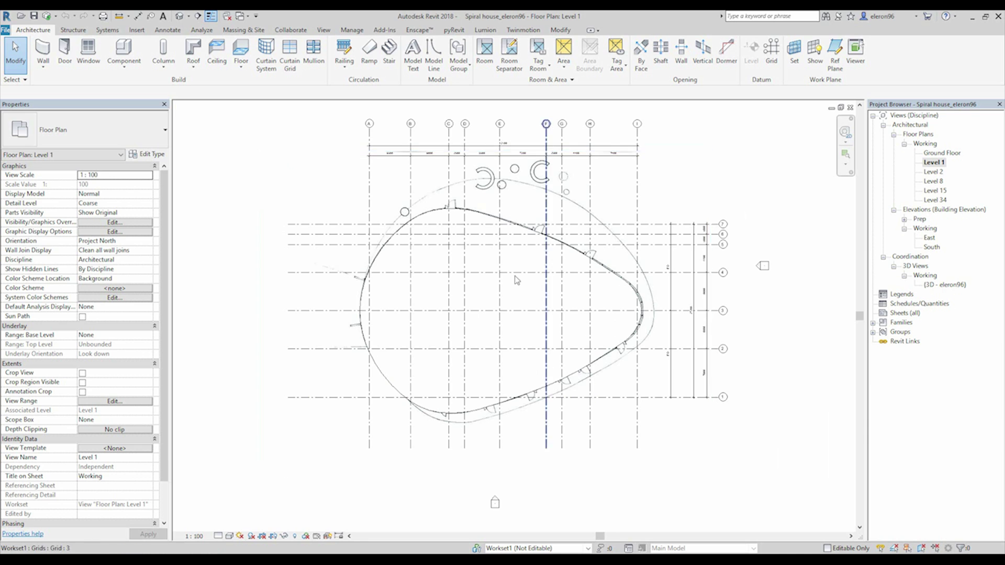
left_click(365, 302)
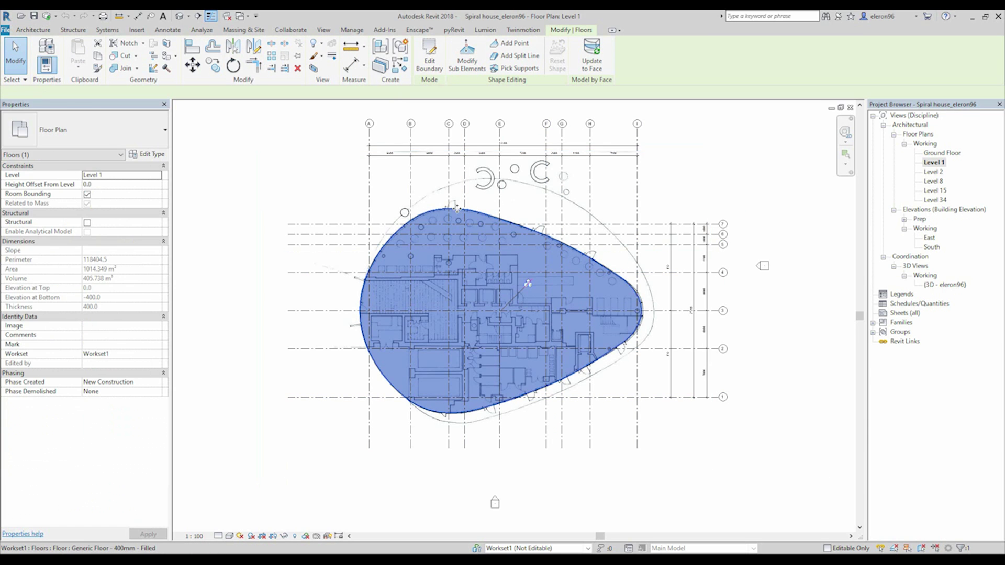
left_click(723, 461)
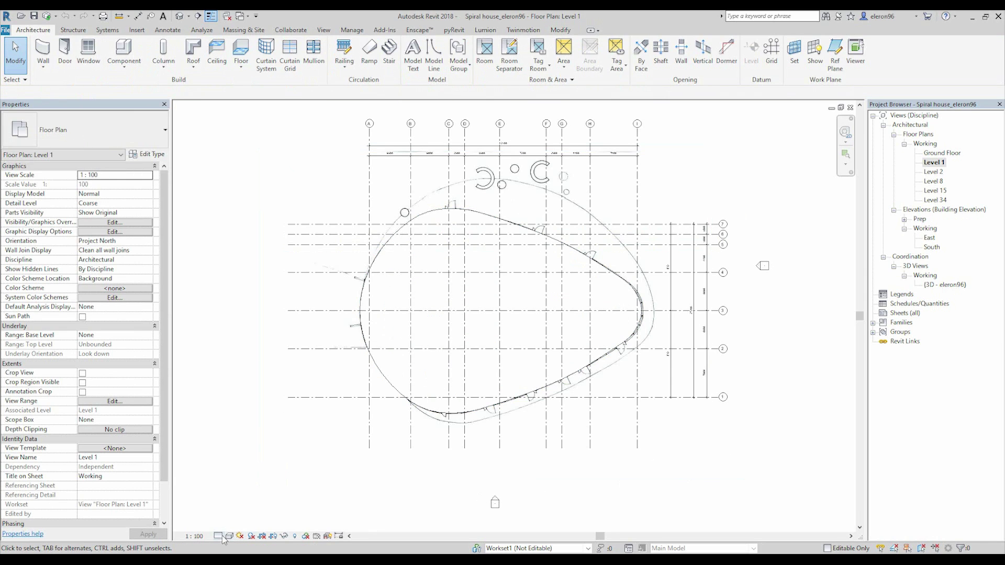
left_click(362, 302)
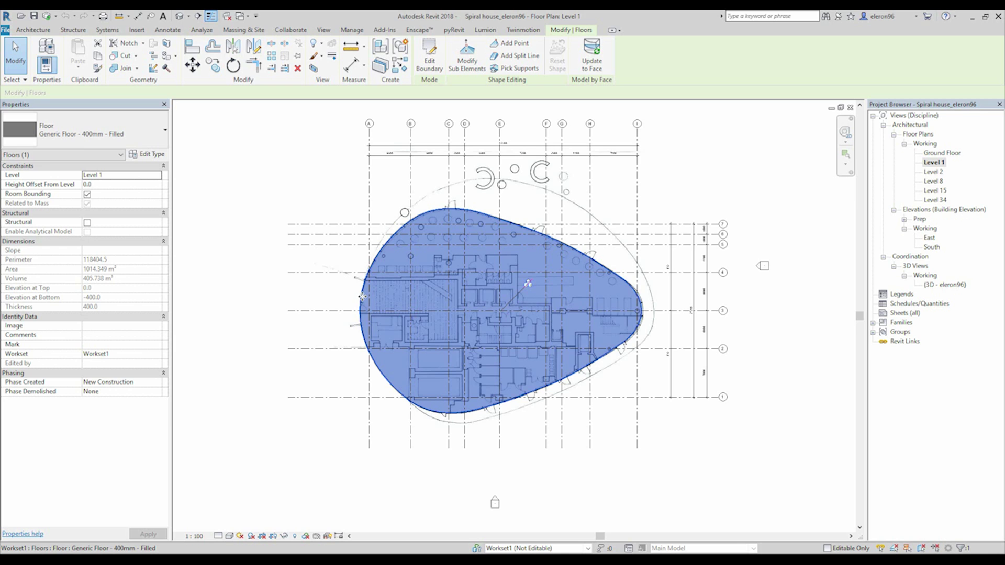
right_click(363, 297)
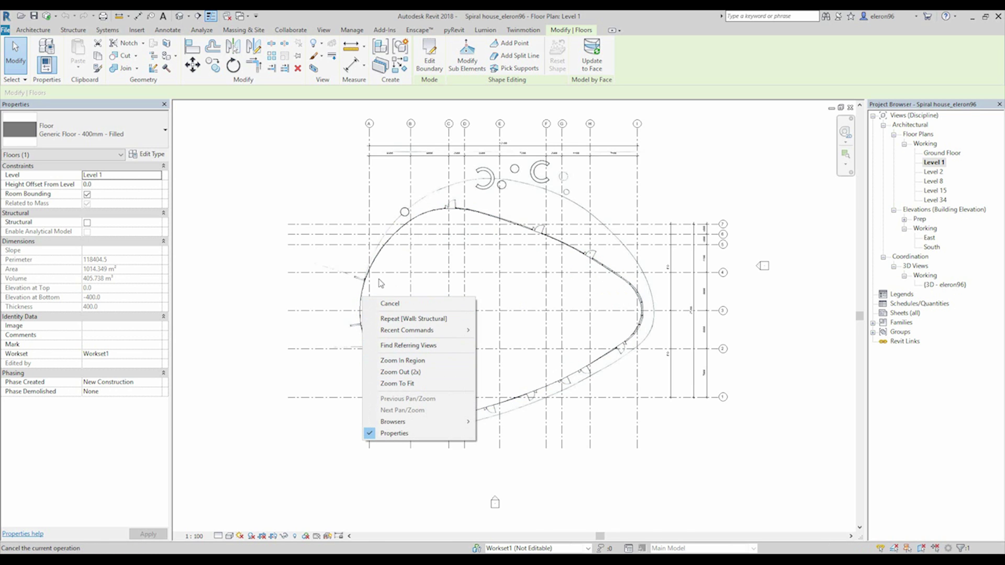
left_click(362, 297)
left_click(365, 303)
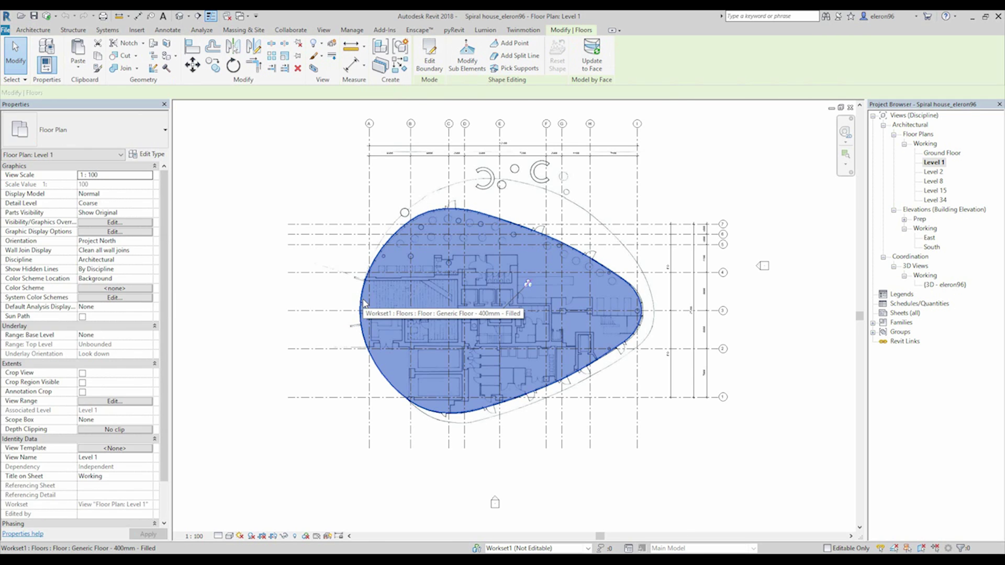
right_click(401, 285)
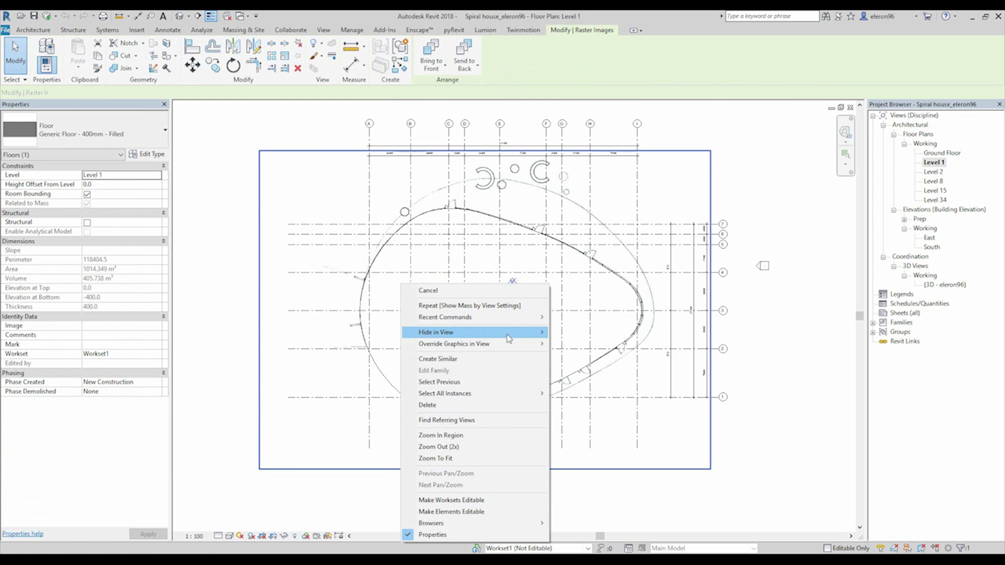
mouse_move(508, 338)
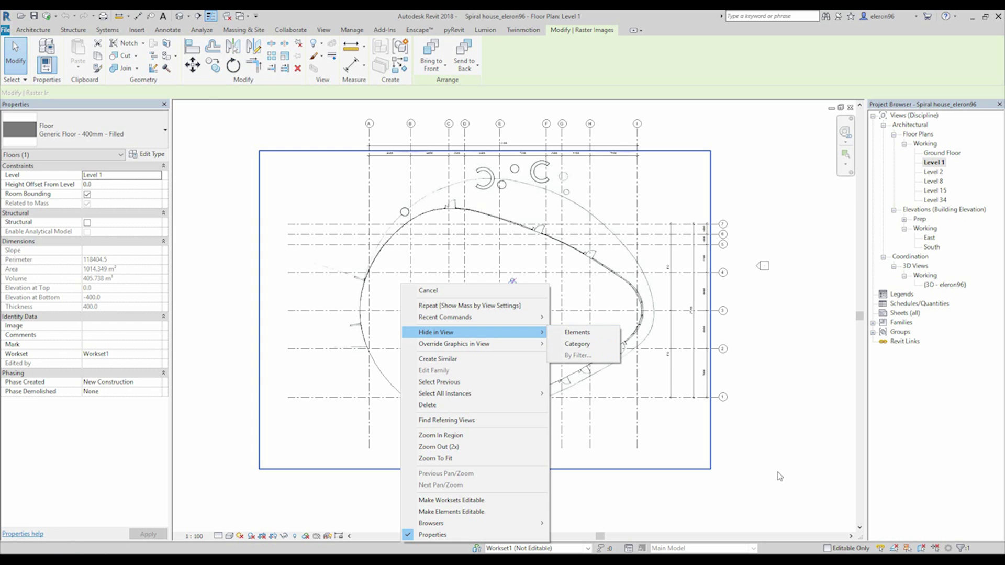
left_click(602, 343)
Set the Level 1 view's visual style to Wireframe and clear the raster image selection.
left_click(239, 536)
left_click(229, 536)
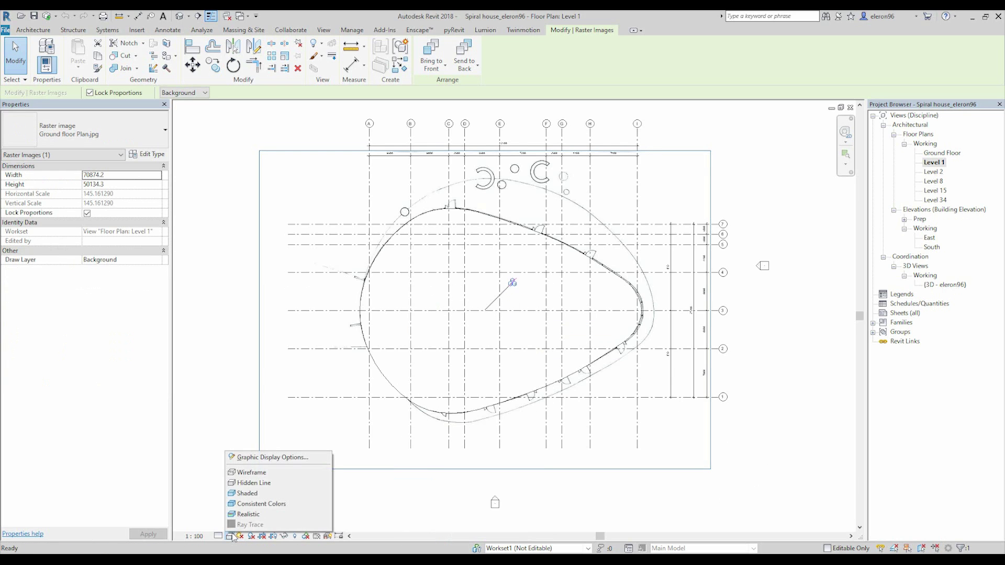
left_click(269, 473)
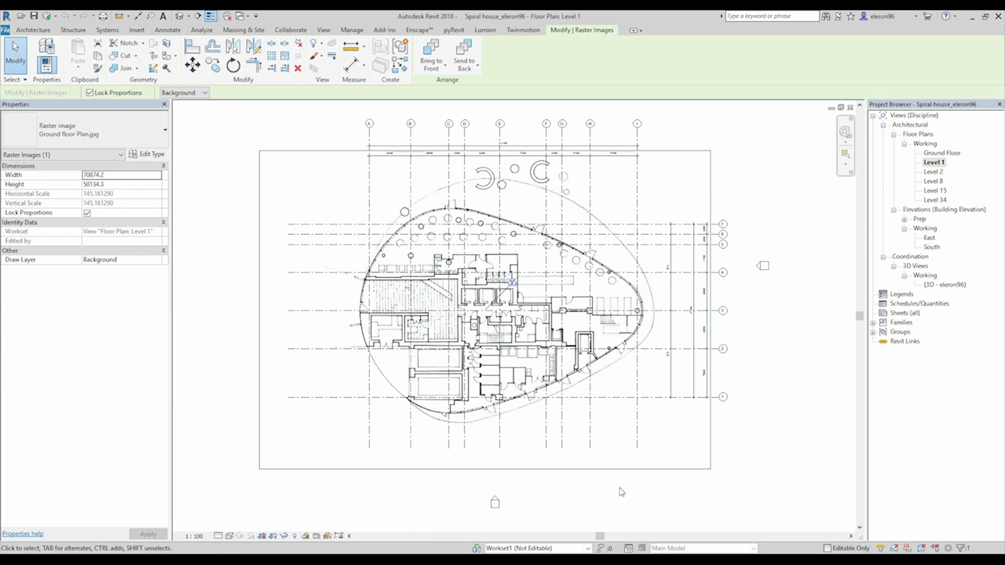
left_click(773, 468)
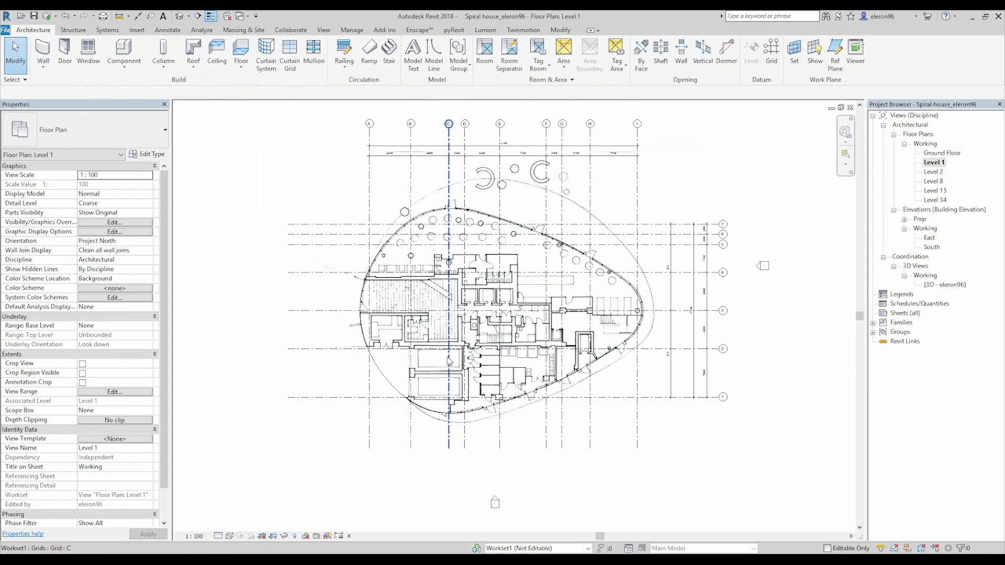
Examine the wall layout on the Level 1 plan image, closing in on the central staircase core.
scroll(448, 360, "up", 1)
scroll(426, 254, "down", 1)
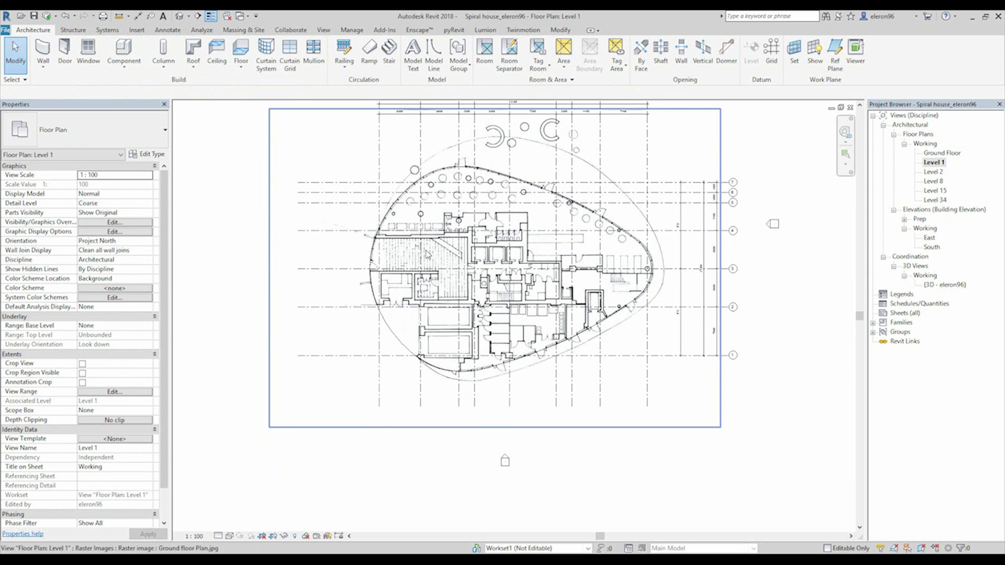
scroll(413, 289, "up", 5)
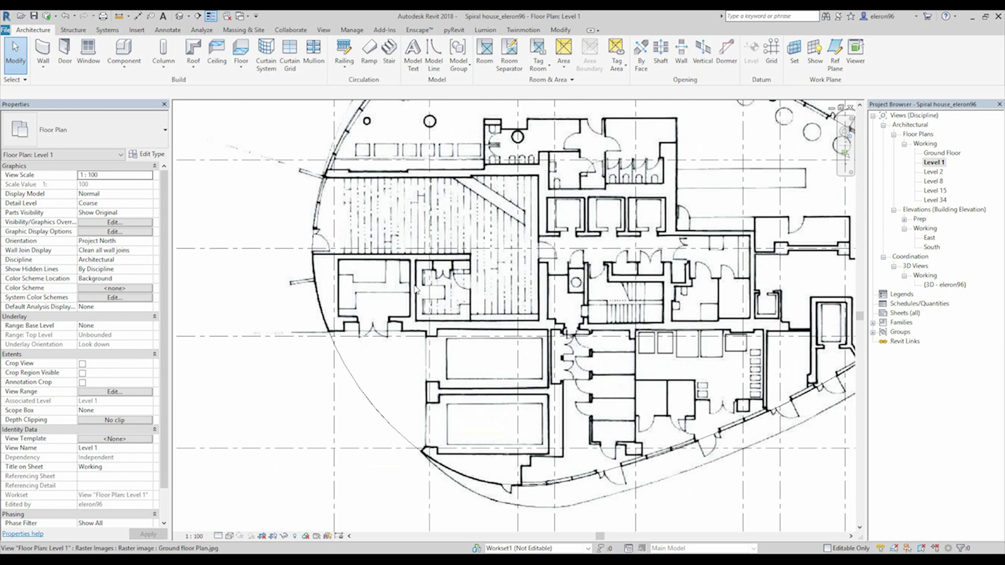
scroll(415, 288, "down", 3)
scroll(533, 307, "up", 3)
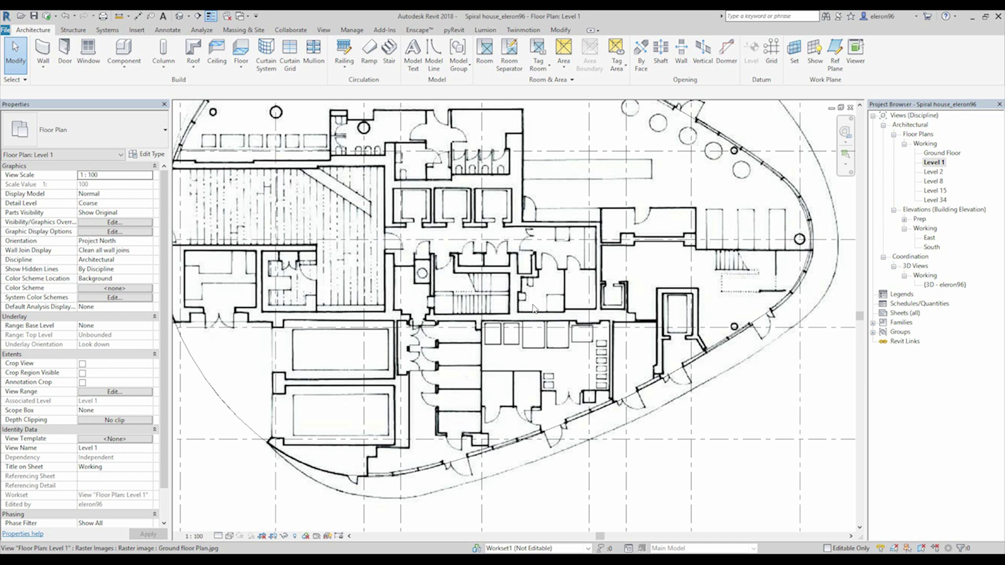
scroll(456, 297, "up", 5)
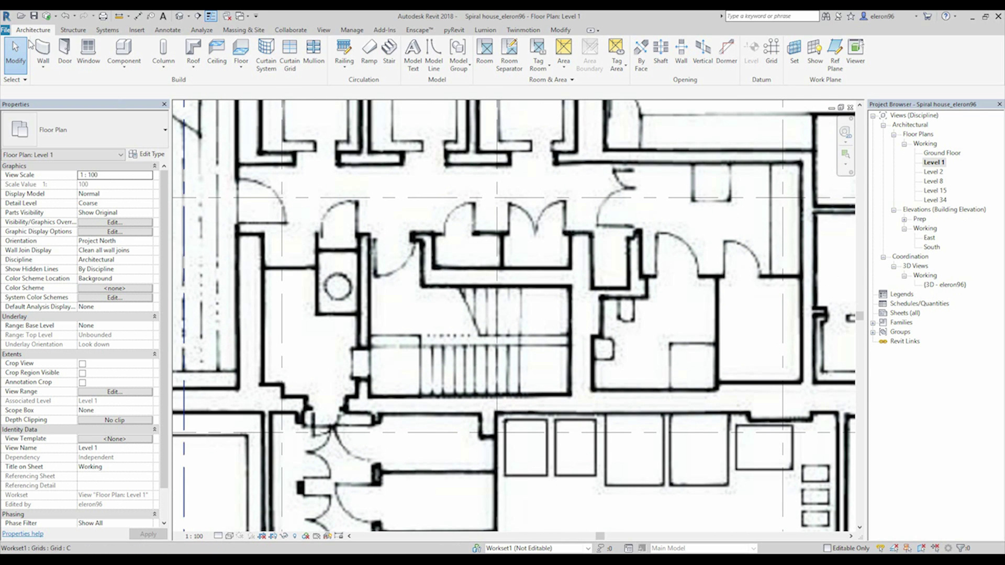
Start the Wall tool with the Generic - 200mm type and try a centerline wall along the staircase's left side.
left_click(44, 49)
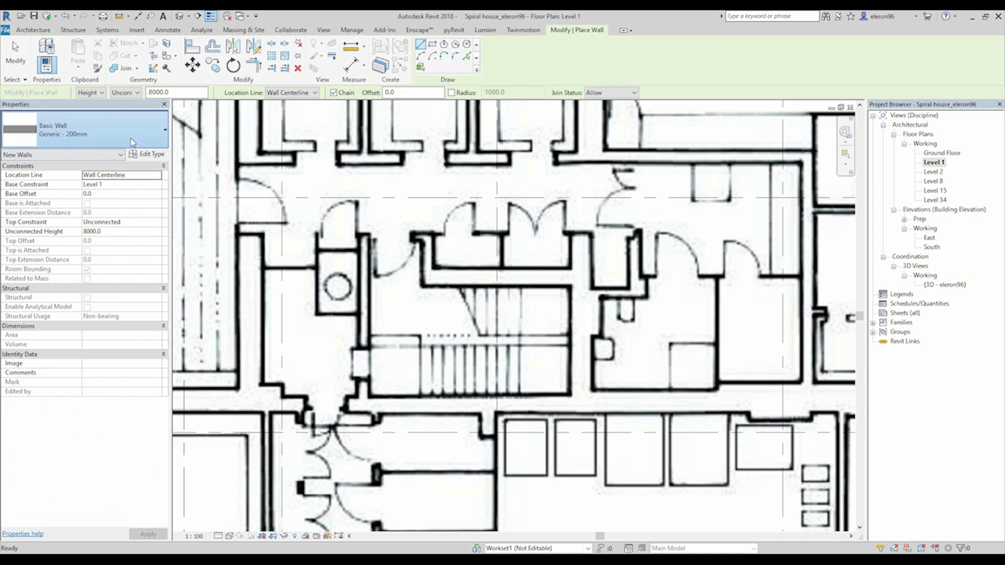
left_click(131, 140)
left_click_drag(167, 198, 158, 286)
mouse_move(92, 278)
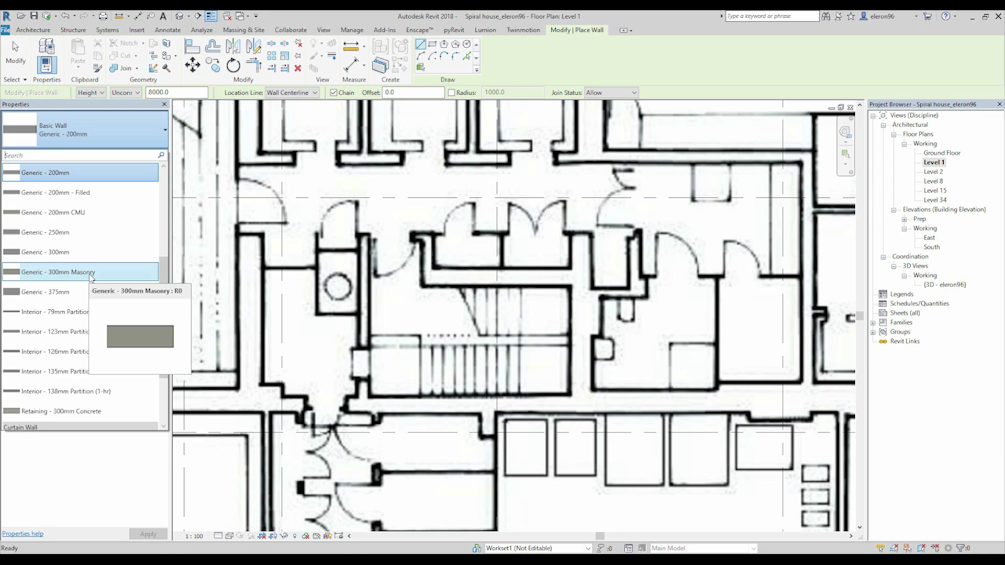
scroll(166, 287, "down", 2)
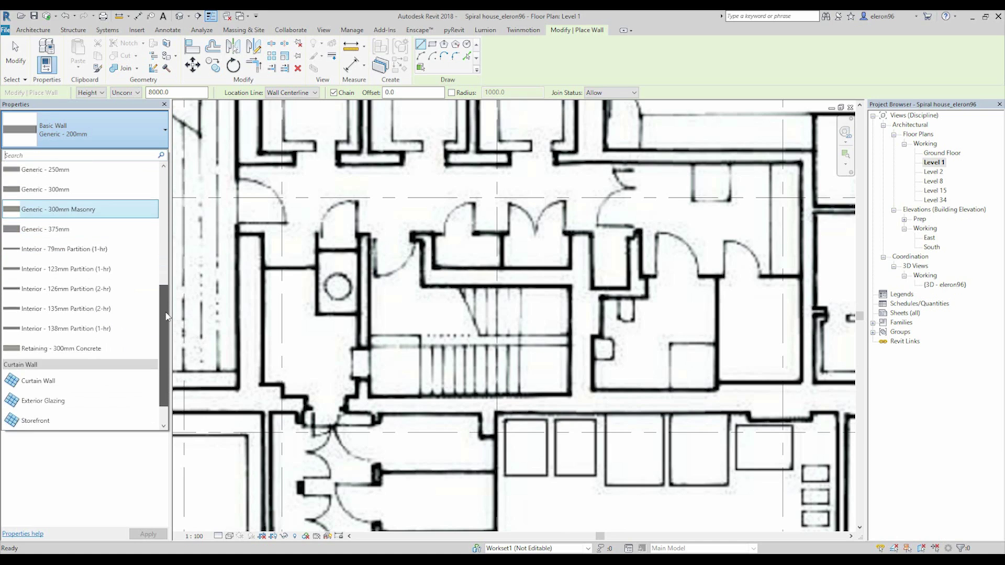
scroll(166, 287, "up", 4)
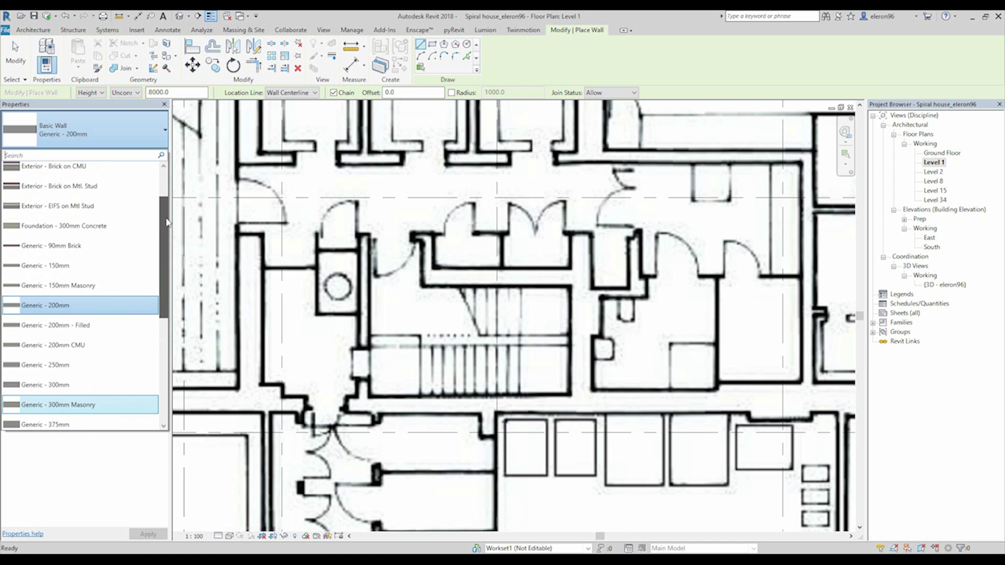
left_click(74, 305)
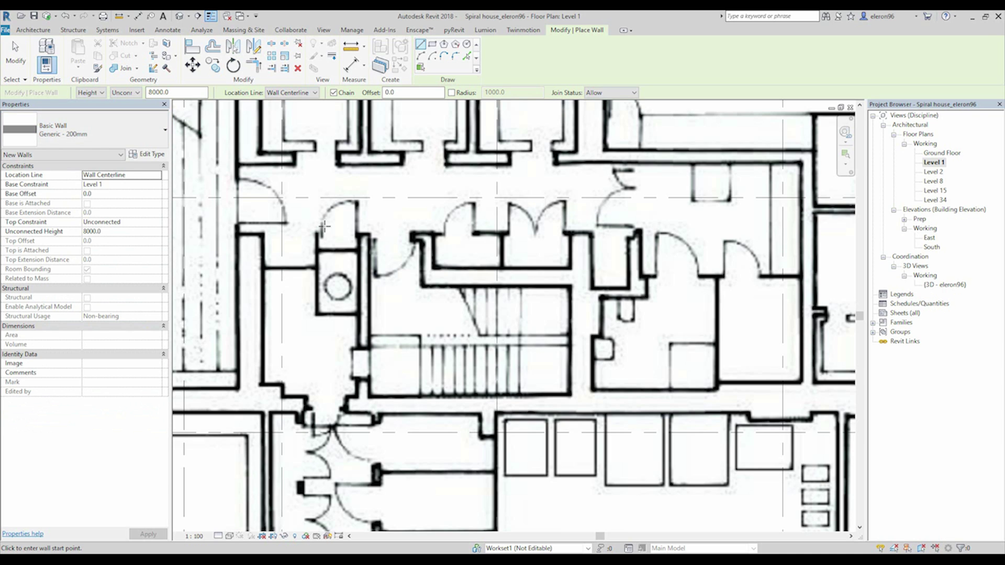
key("Escape")
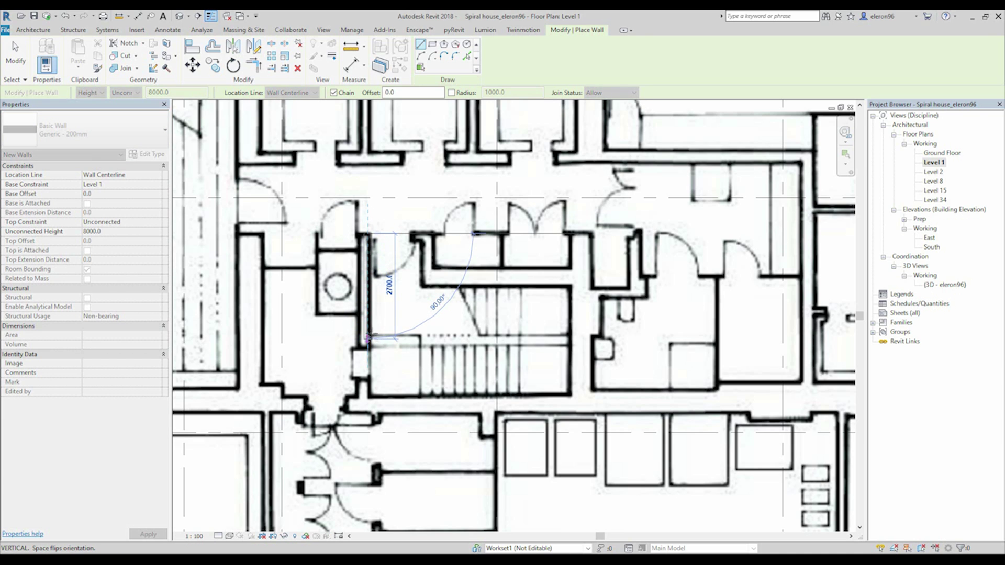
Set the wall location line to Finish Face: Exterior and try a 200 mm wall down from the stairwell's upper-left corner.
scroll(341, 272, "up", 2)
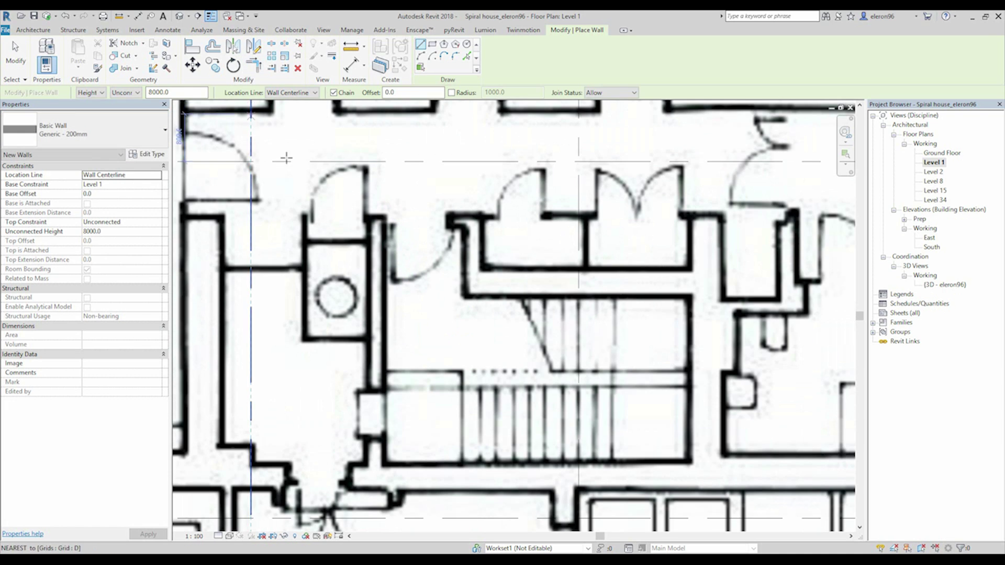
left_click(293, 92)
left_click(301, 119)
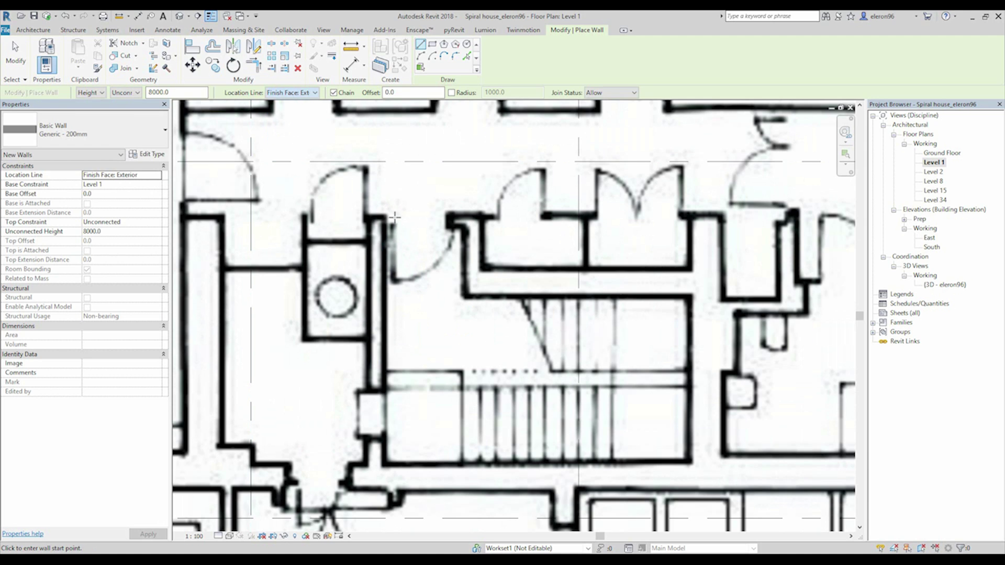
left_click(385, 216)
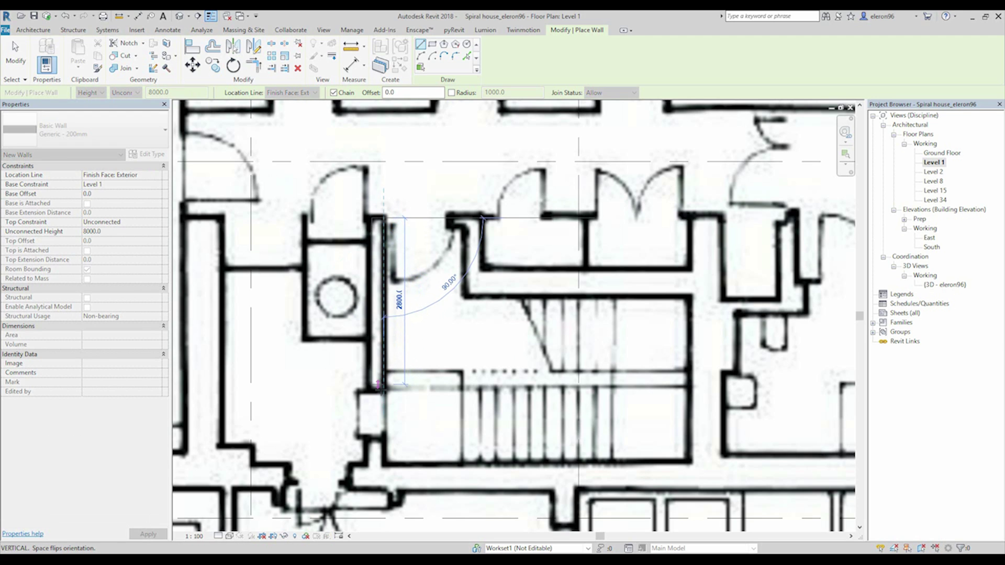
key("Escape")
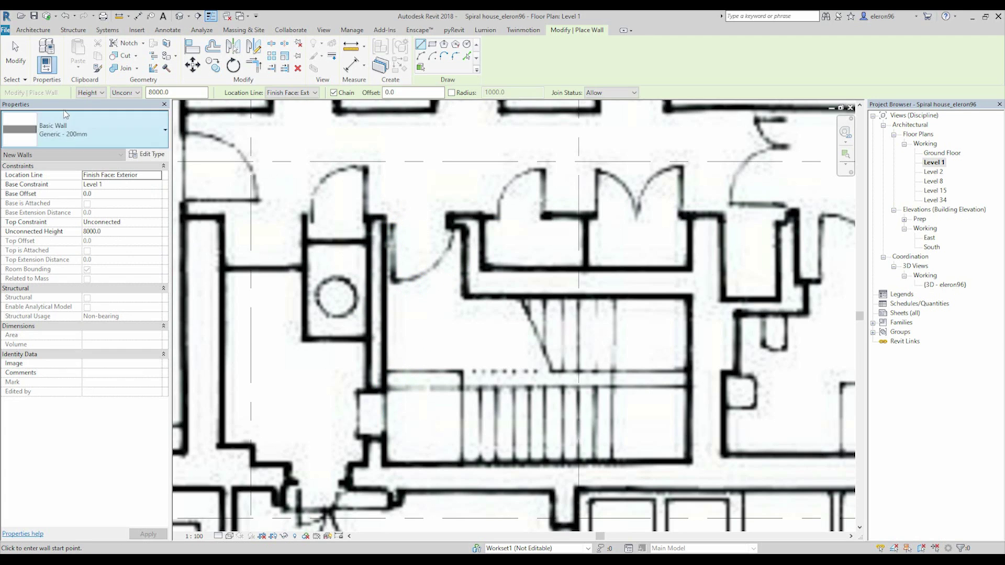
Draw a Generic - 250mm wall about 2900 mm long down the staircase's left side from the stairwell's upper-left corner.
left_click(83, 131)
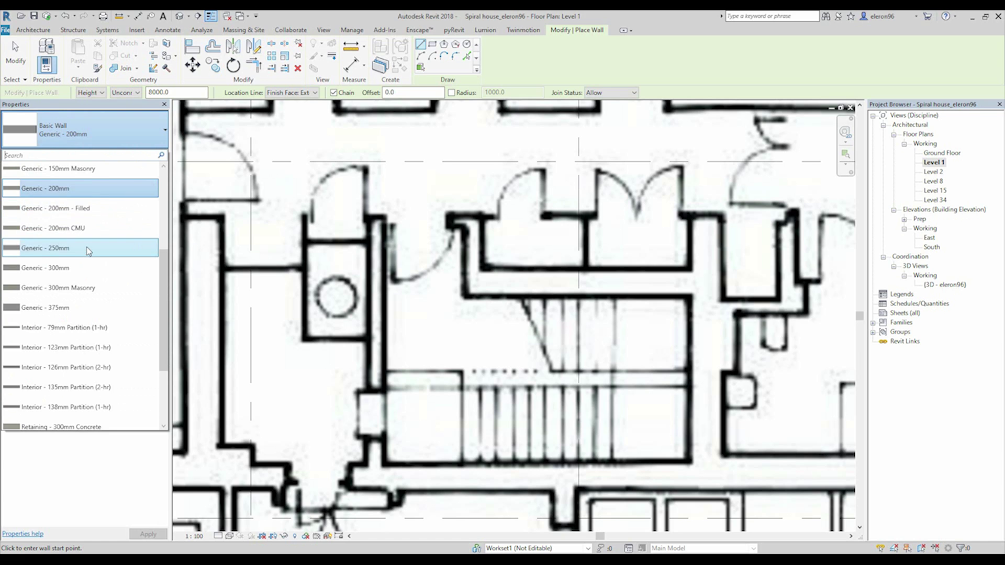
left_click(84, 248)
left_click(385, 216)
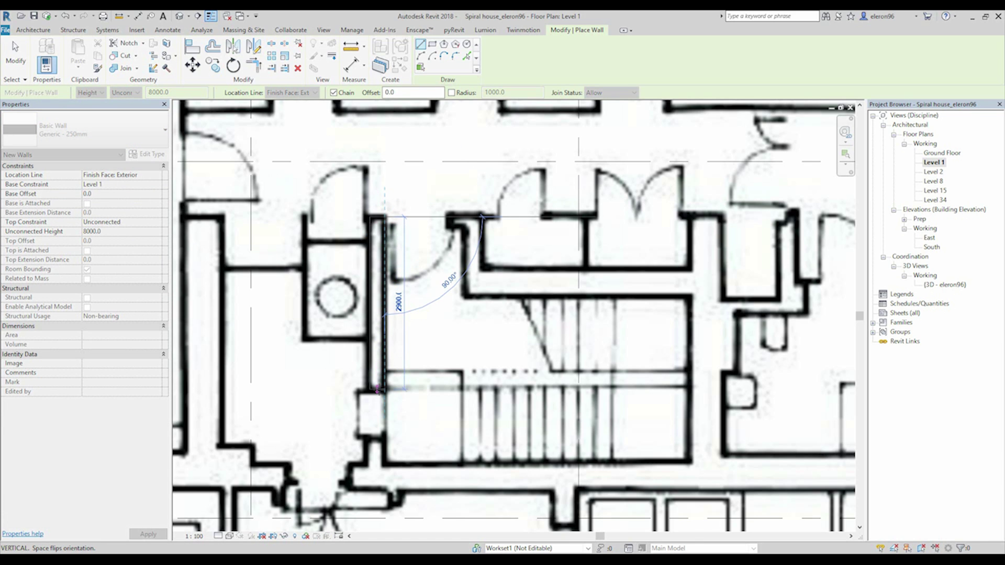
scroll(377, 388, "up", 3)
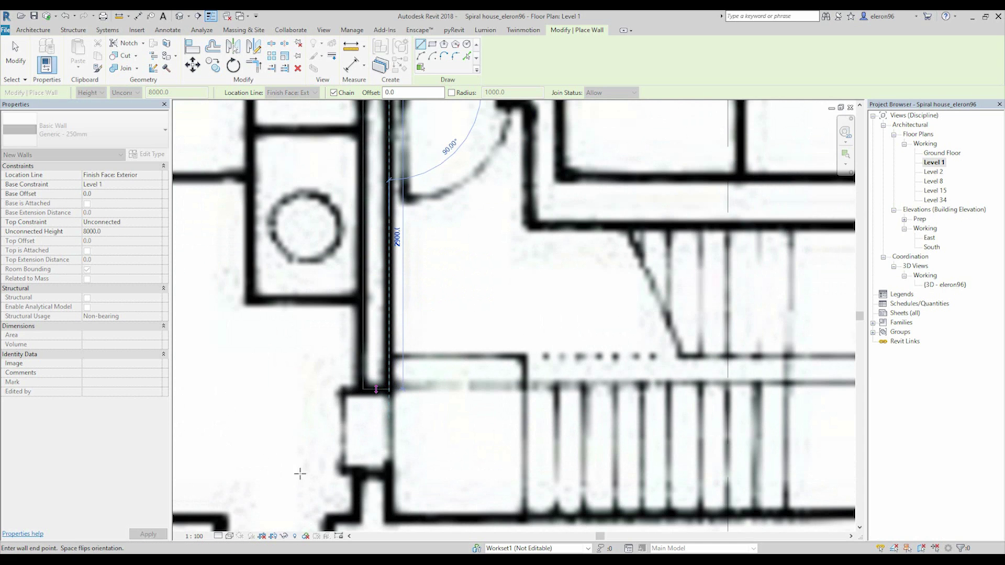
left_click(388, 390)
middle_click_drag(458, 447, 391, 371)
key("Escape")
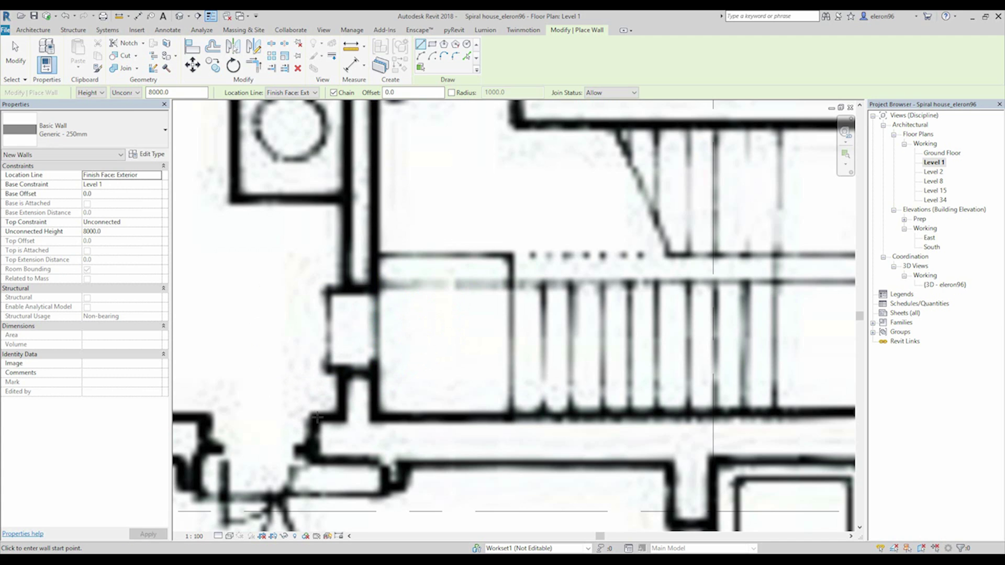
key("Escape")
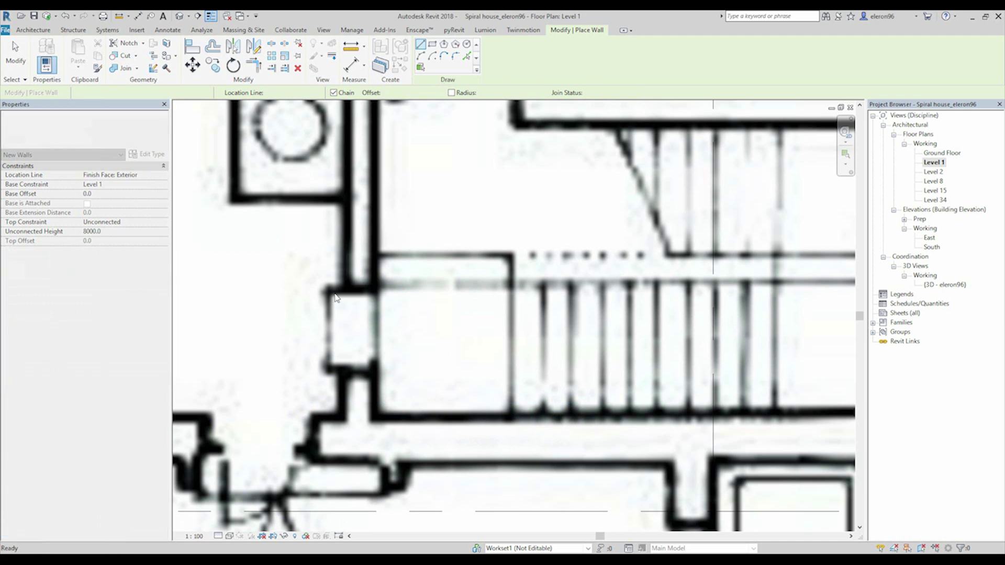
Draw chained Generic - 375mm walls along the staircase's lower edge and about 1600 mm up its right side.
left_click(96, 131)
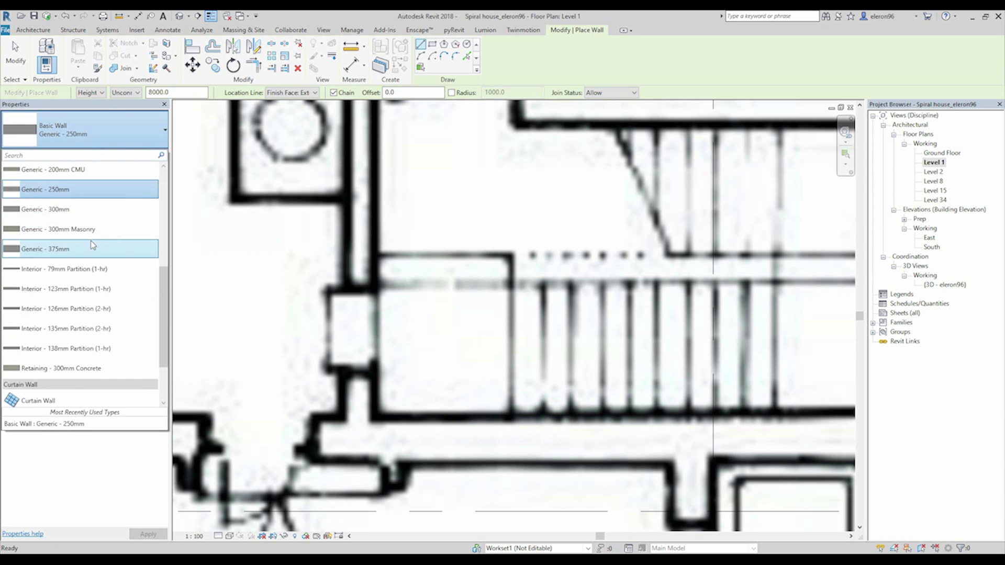
scroll(93, 245, "up", 5)
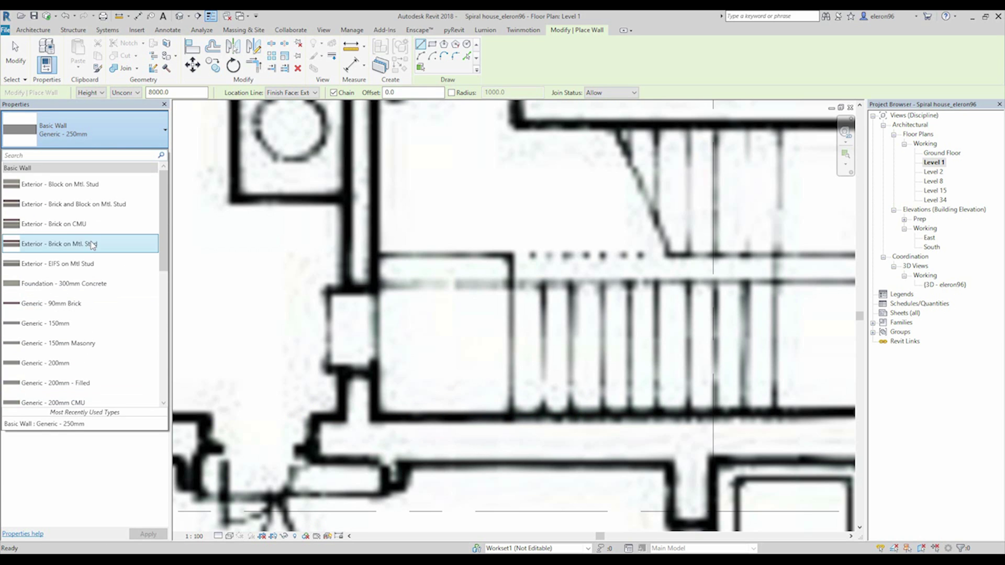
scroll(97, 285, "down", 3)
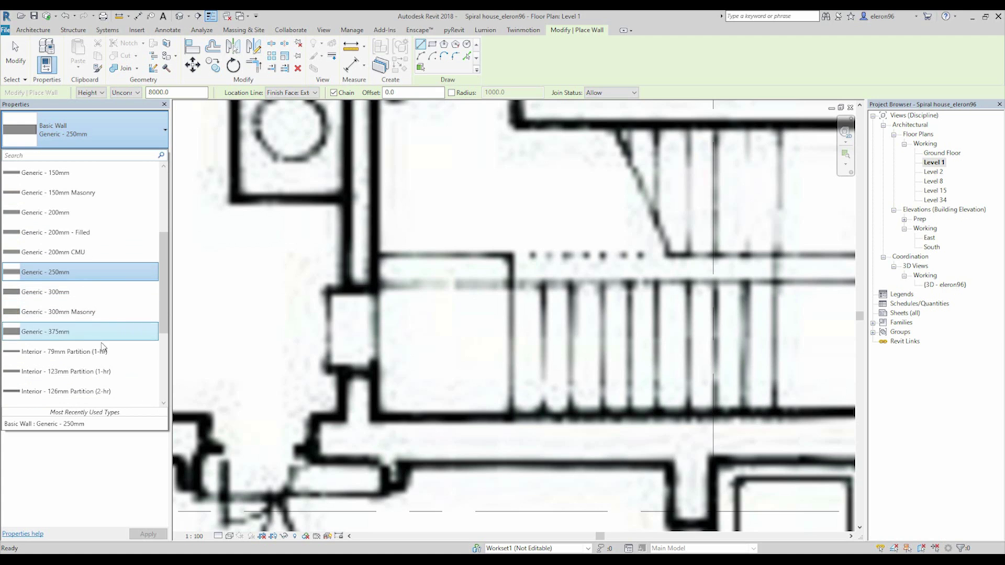
left_click(82, 332)
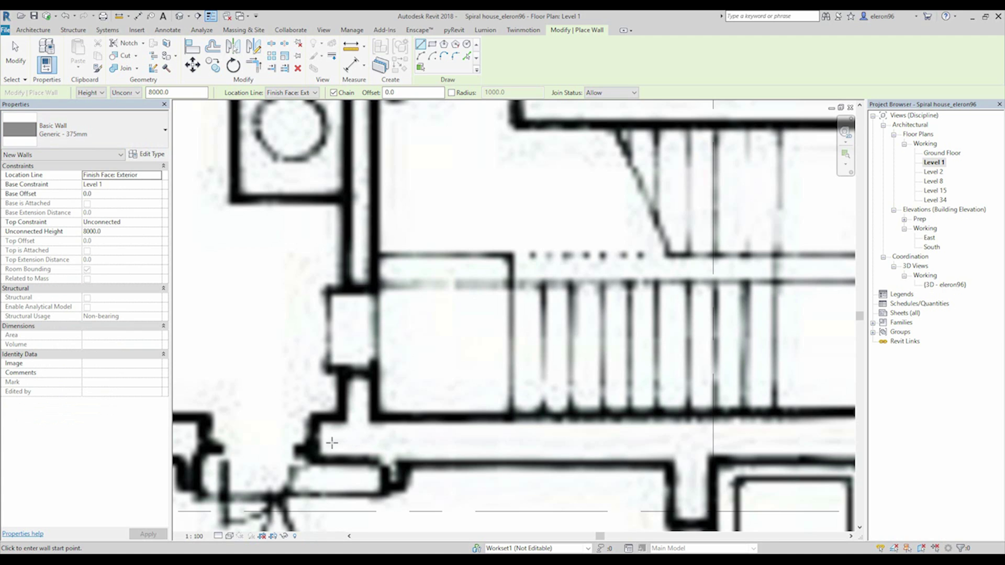
left_click(313, 419)
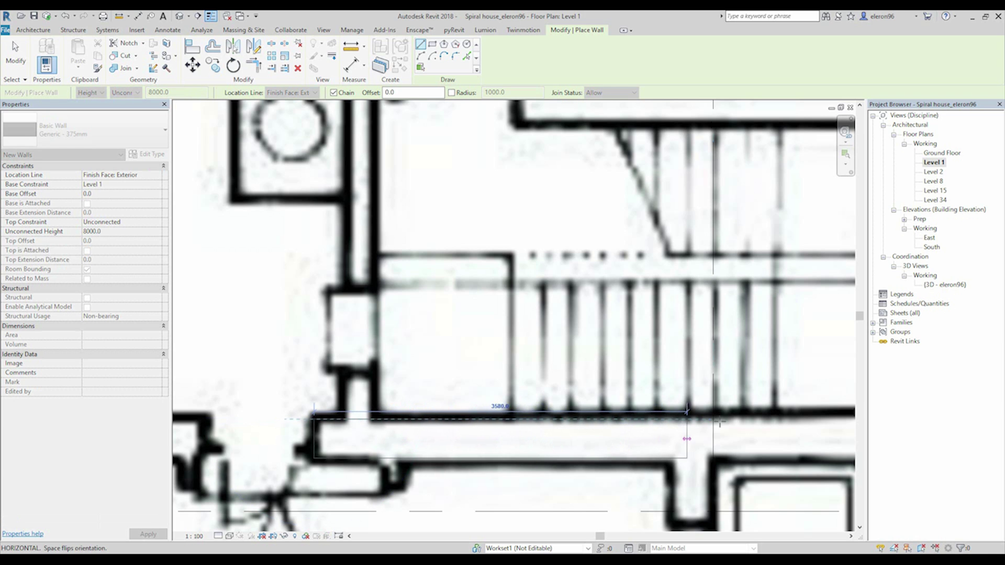
middle_click_drag(787, 423, 446, 363)
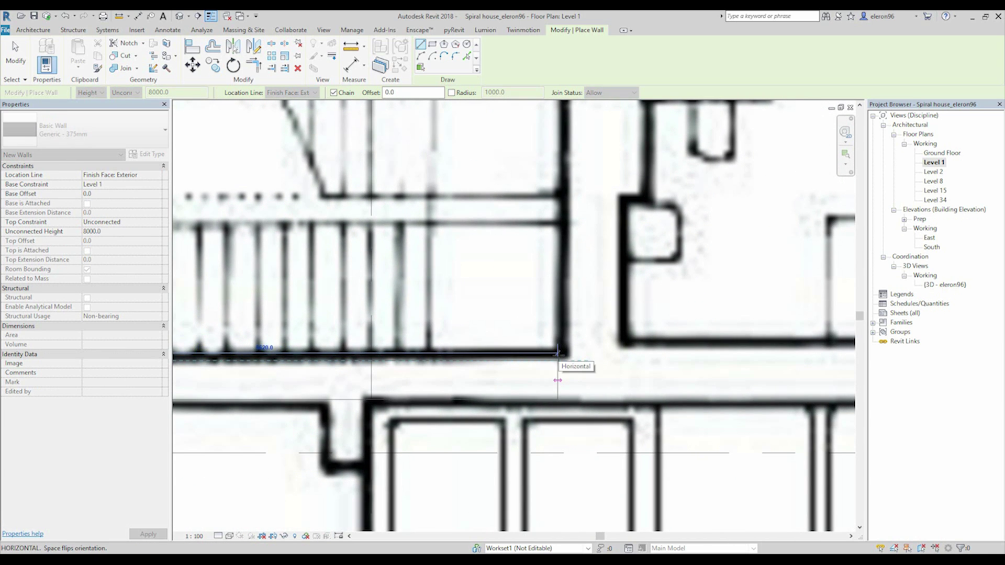
scroll(559, 358, "down", 2)
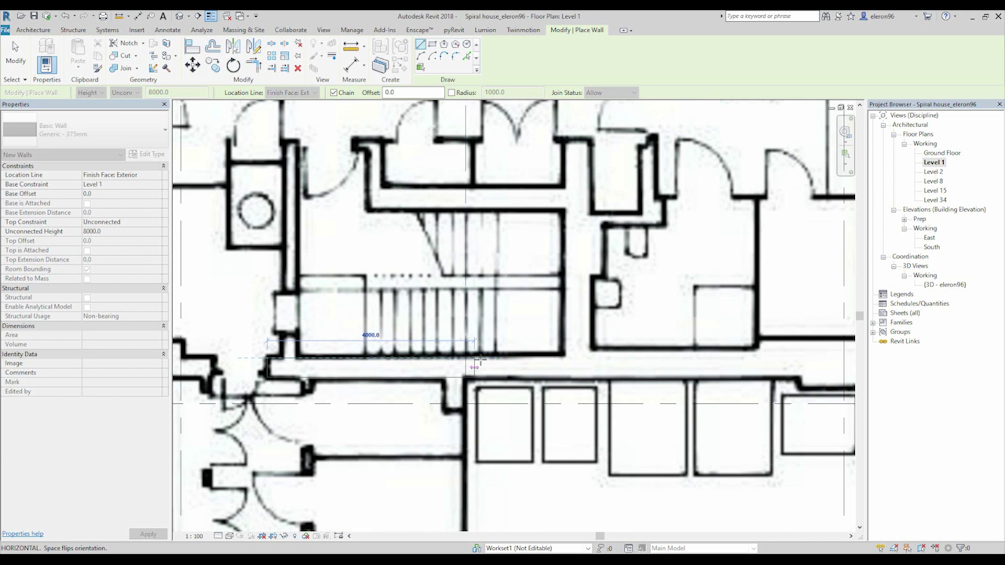
left_click(562, 356)
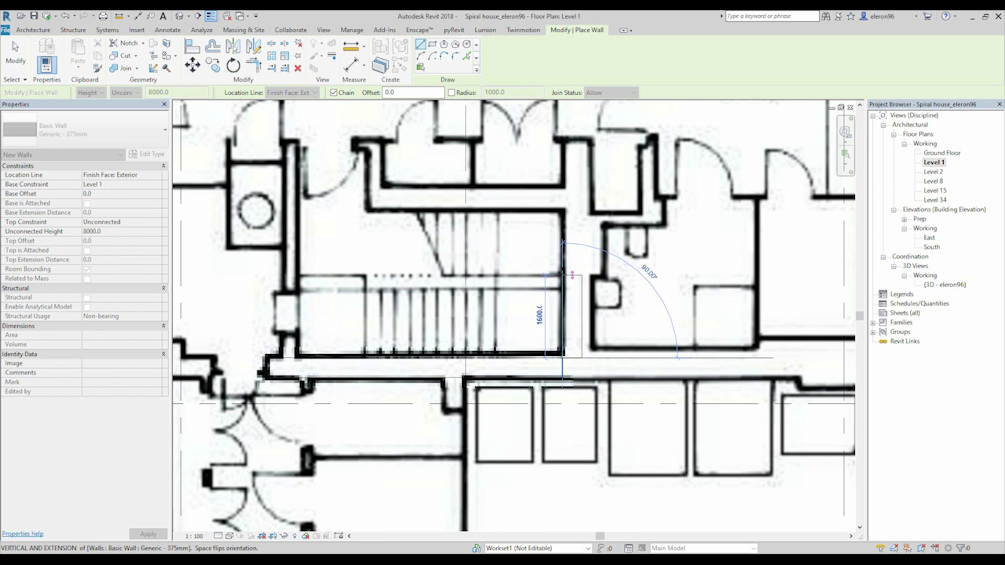
left_click(563, 278)
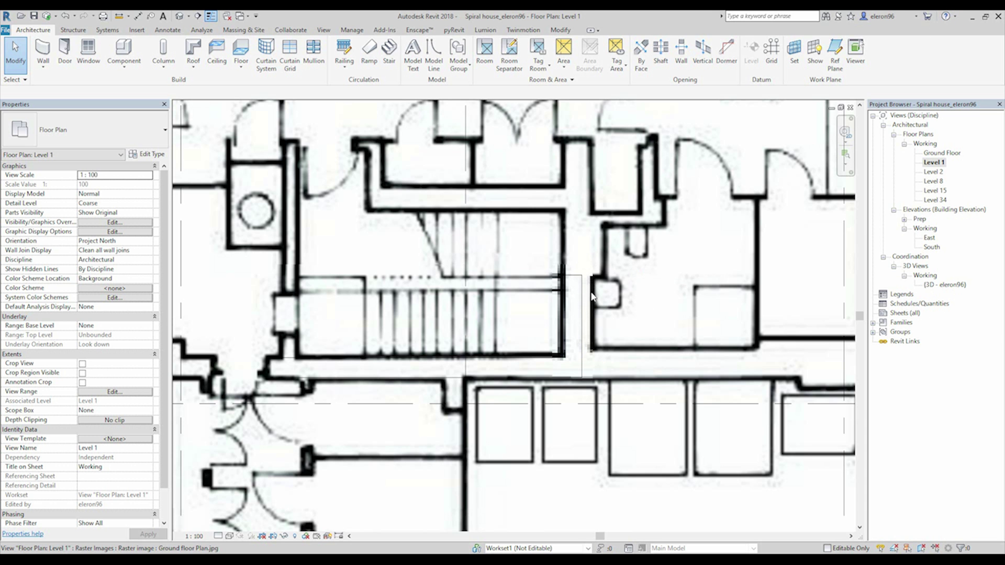
Duplicate the type of the wall on the staircase's right side as Generic - 450mm 2.
scroll(606, 341, "up", 2)
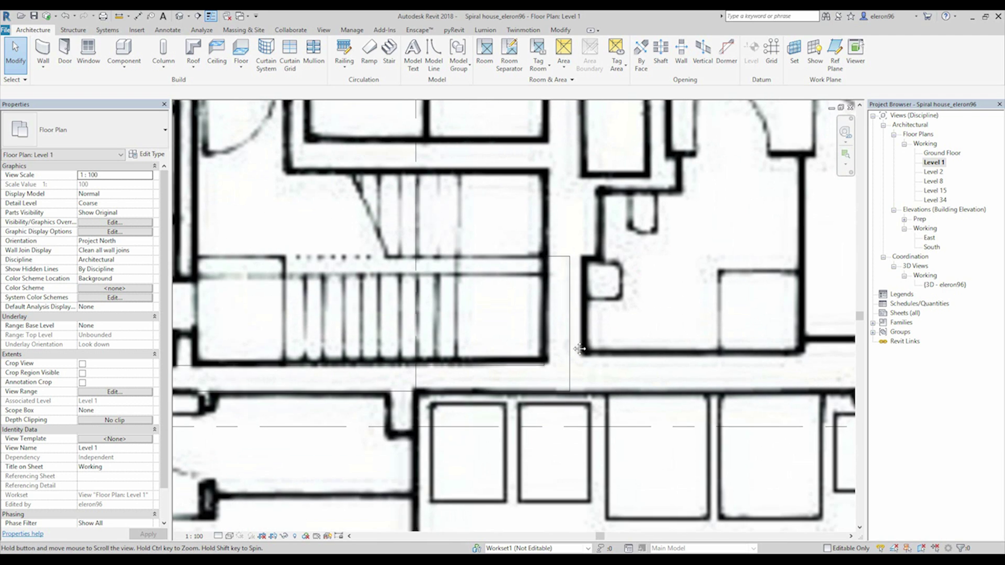
left_click(524, 323)
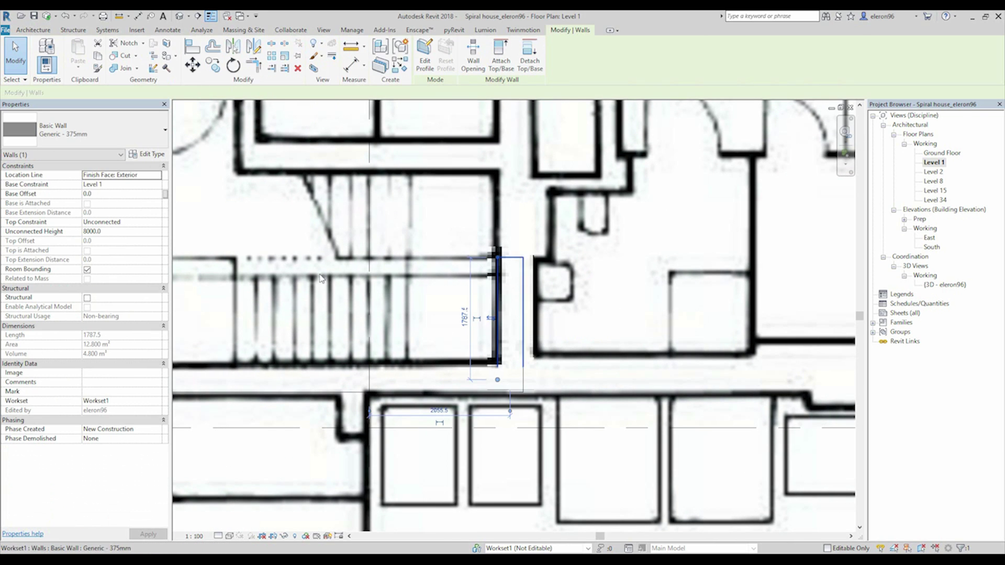
left_click(147, 153)
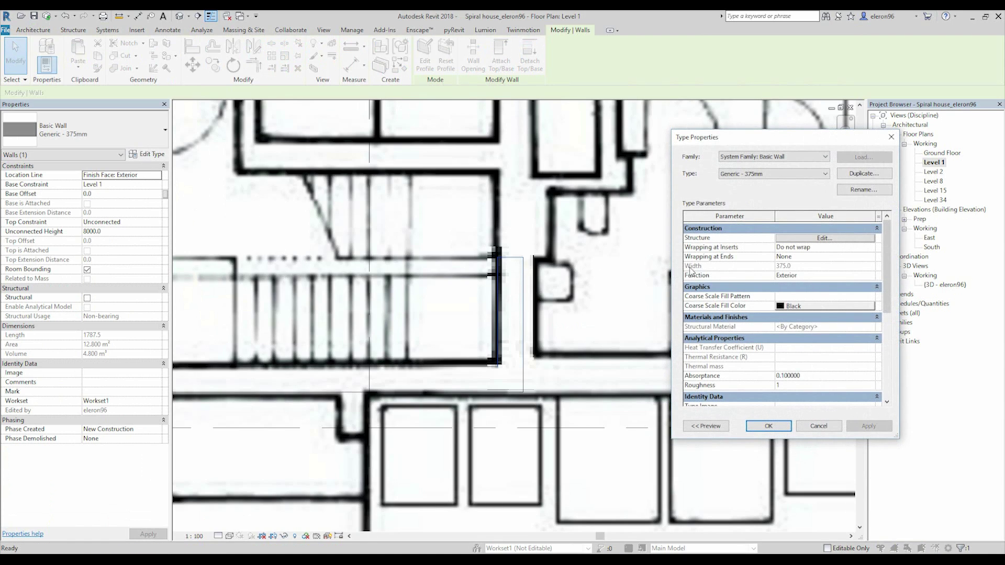
left_click_drag(802, 144, 493, 138)
left_click(481, 174)
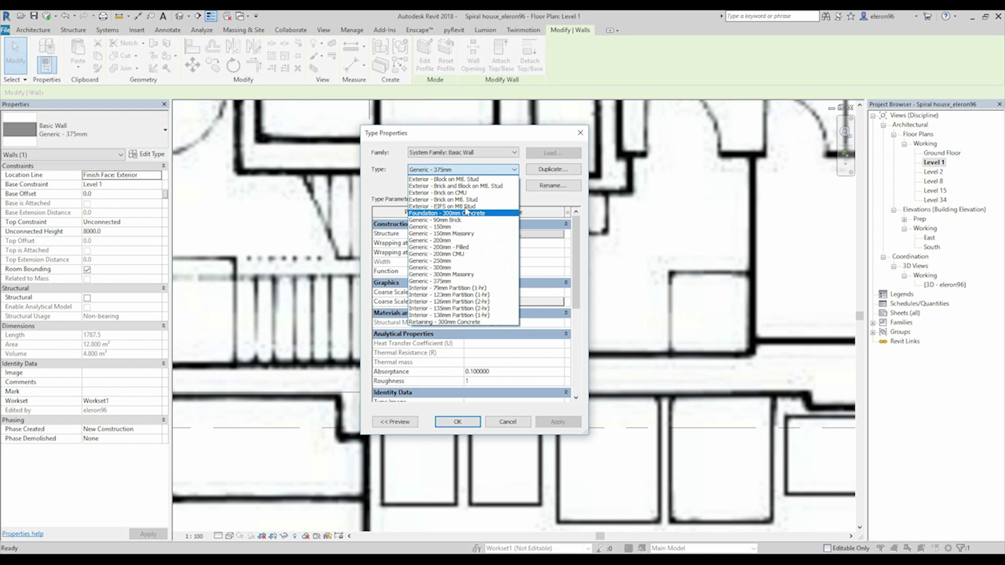
left_click(545, 188)
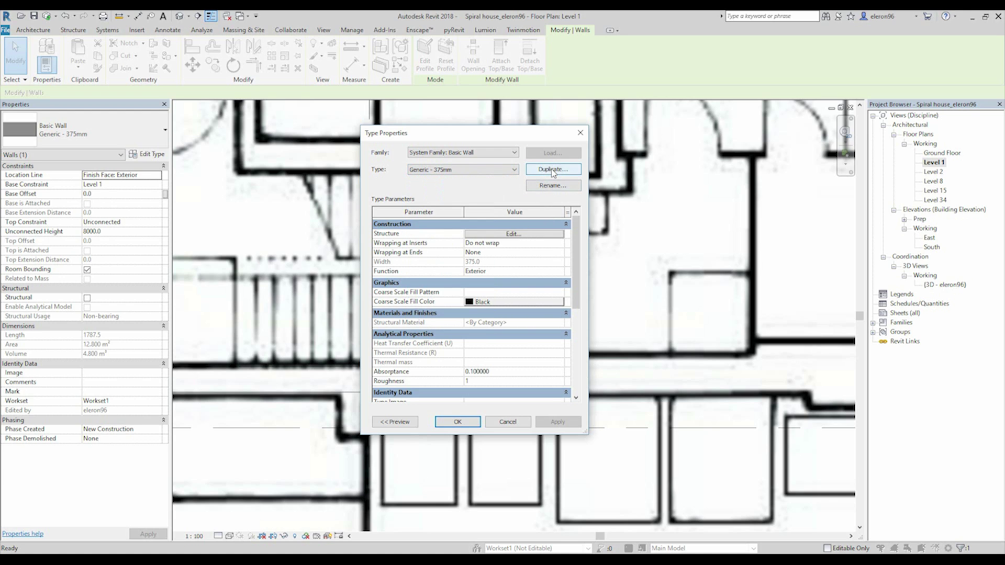
left_click(552, 170)
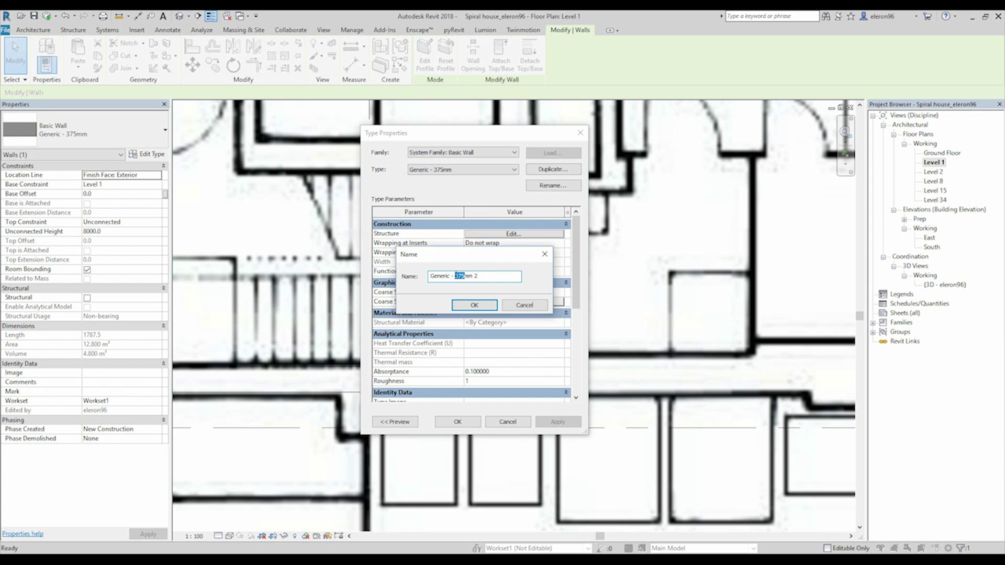
left_click(472, 306)
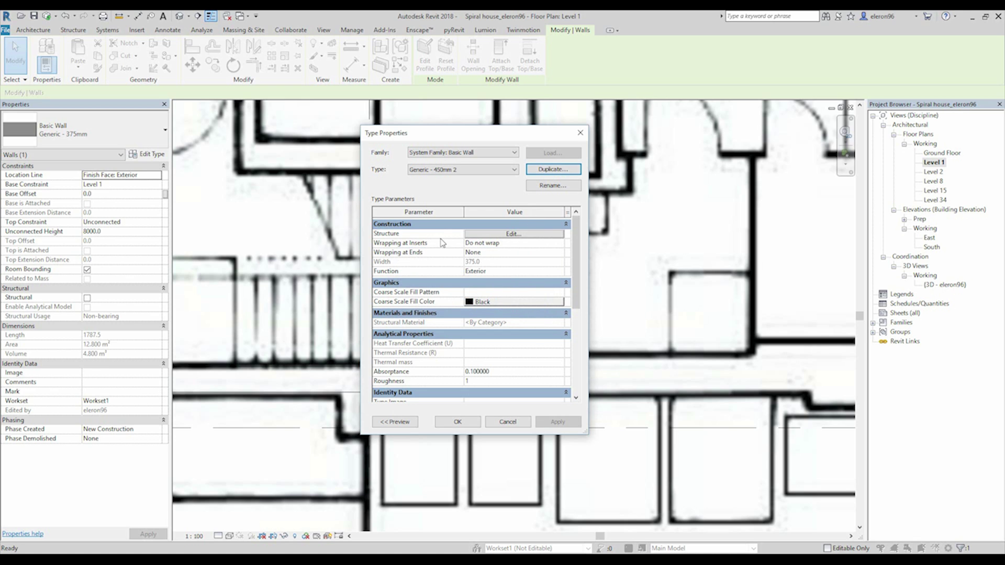
Set the structure layer thickness of the Generic - 450mm 2 type to 450 mm, apply it to the right-side wall and clear the selection.
left_click(488, 235)
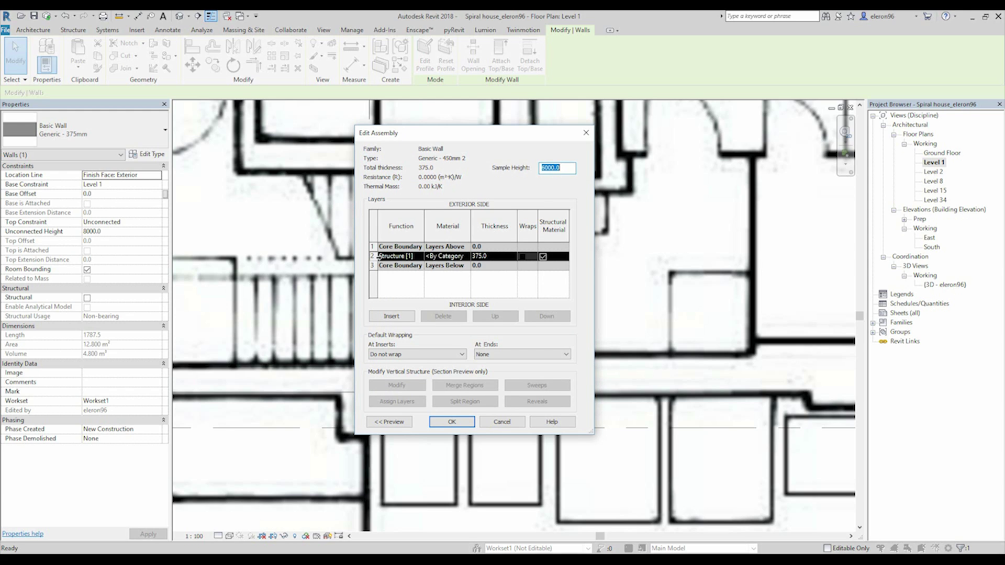
left_click(499, 257)
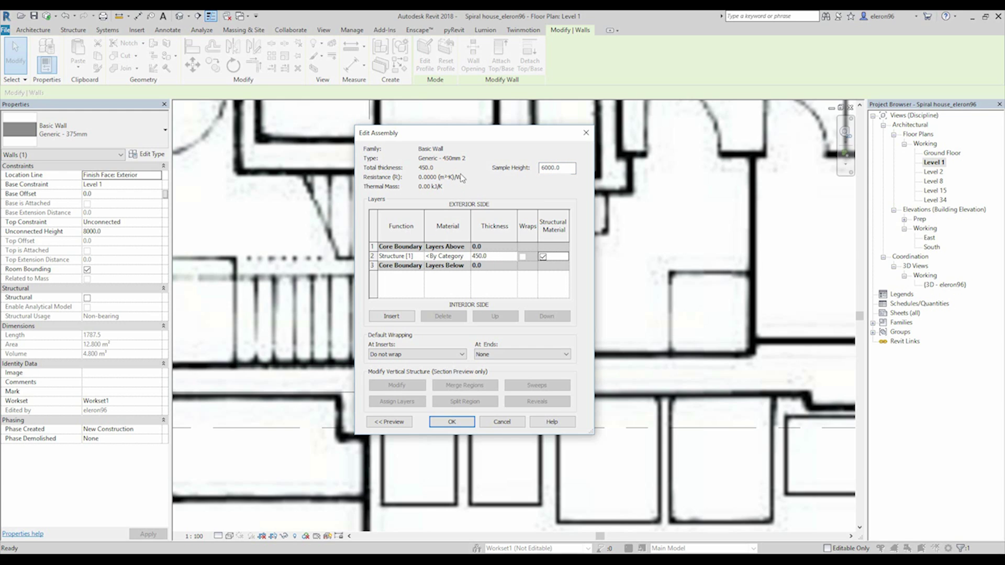
left_click(456, 423)
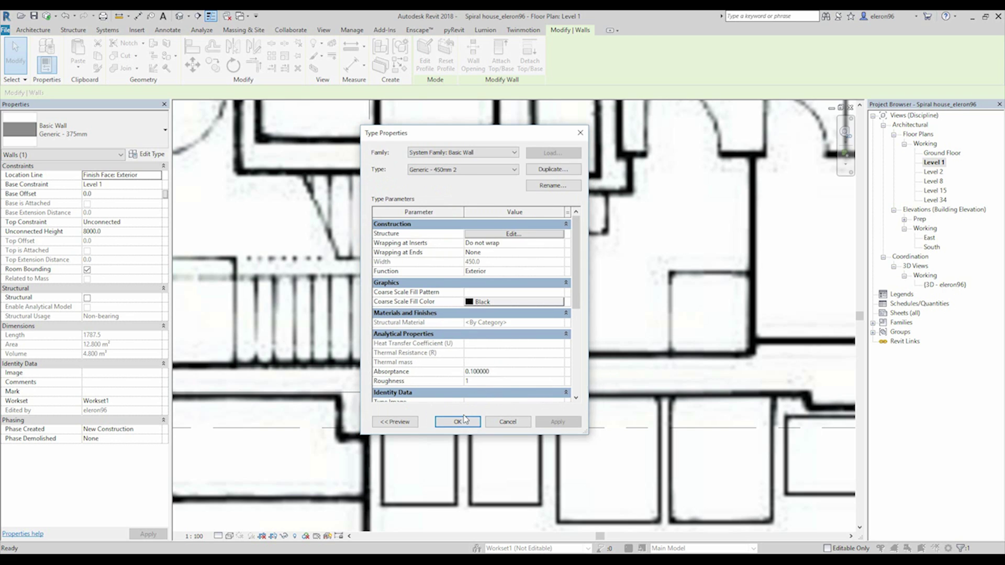
left_click(457, 422)
left_click(529, 311)
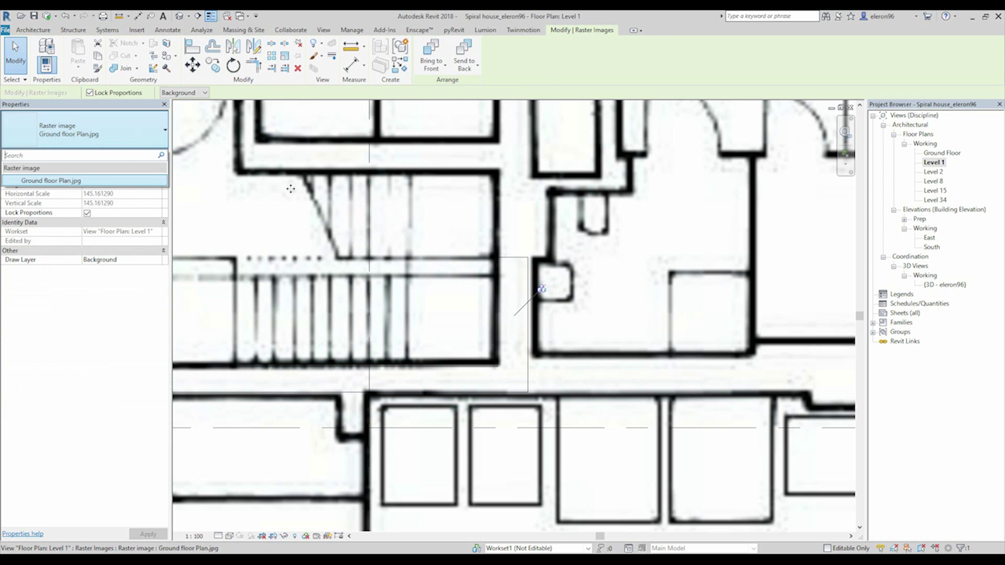
key("Escape")
left_click(497, 309)
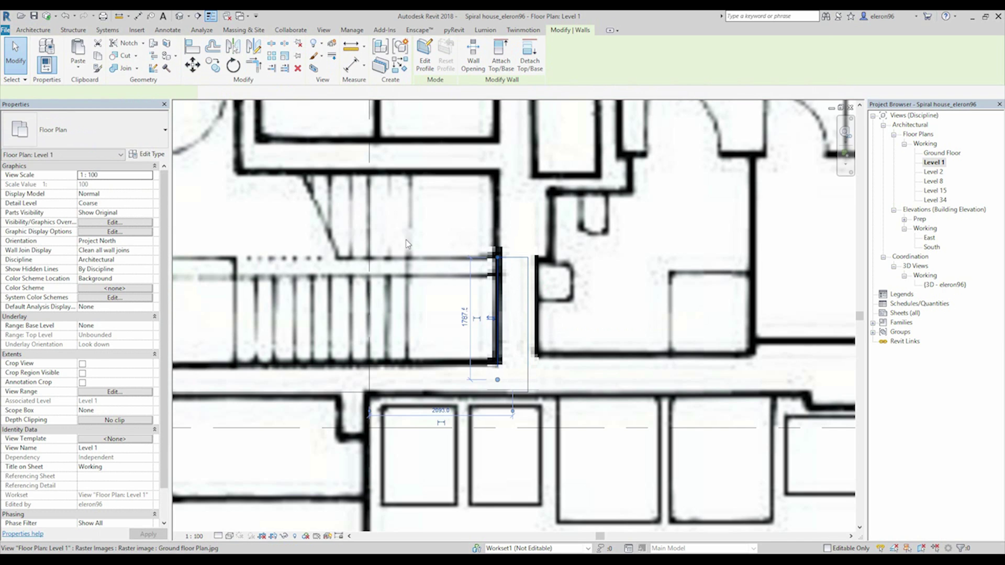
key("Escape")
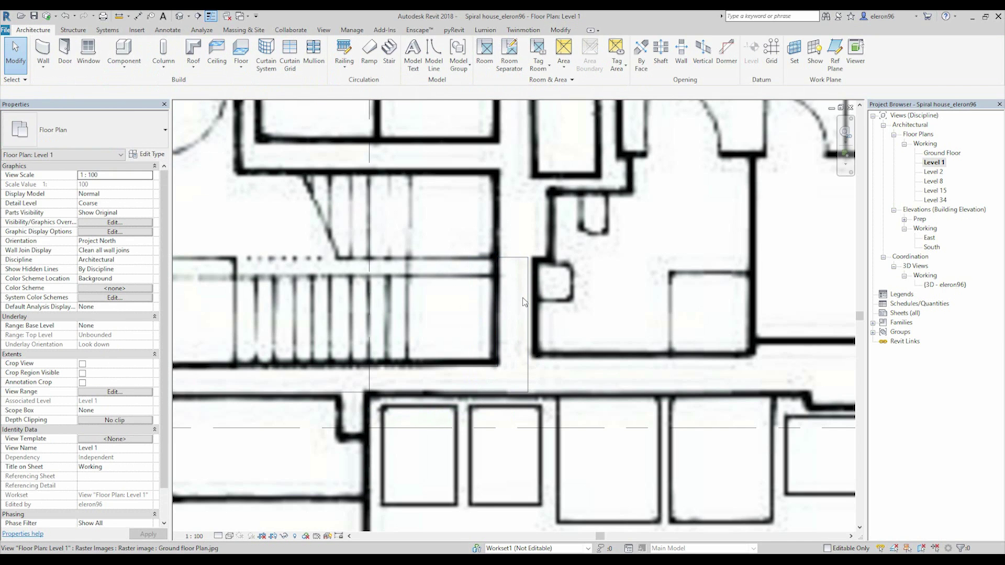
Draw a horizontal Generic - 450mm 2 wall along the staircase's upper edge, running left from its upper-right corner.
middle_click_drag(531, 314, 532, 373)
scroll(532, 373, "down", 3)
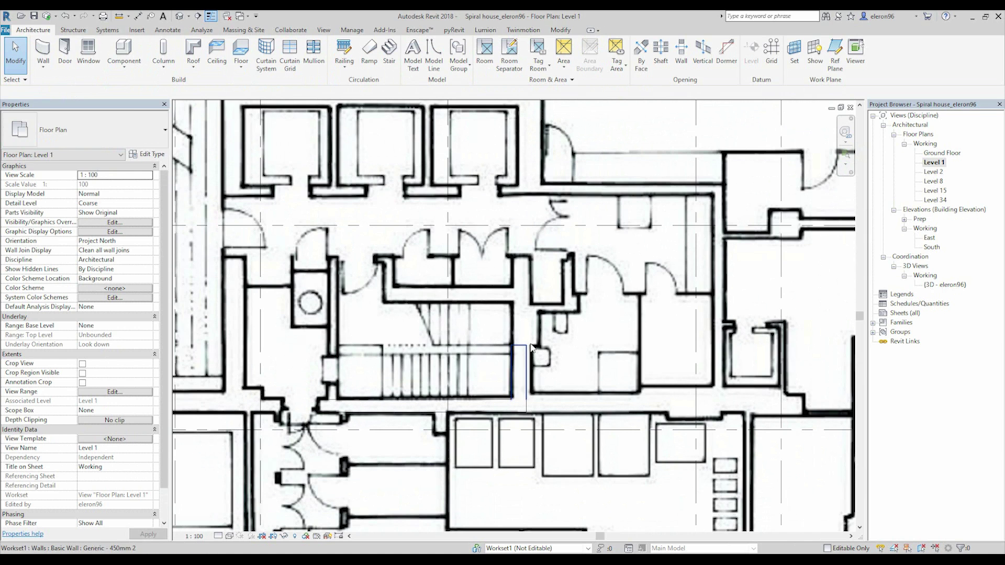
scroll(523, 342, "up", 2)
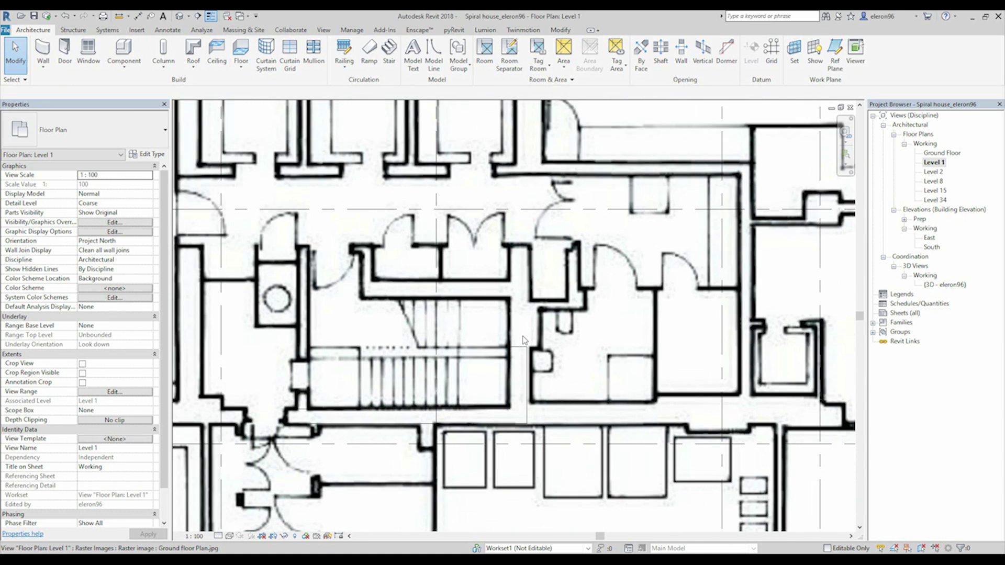
middle_click_drag(496, 363, 517, 399)
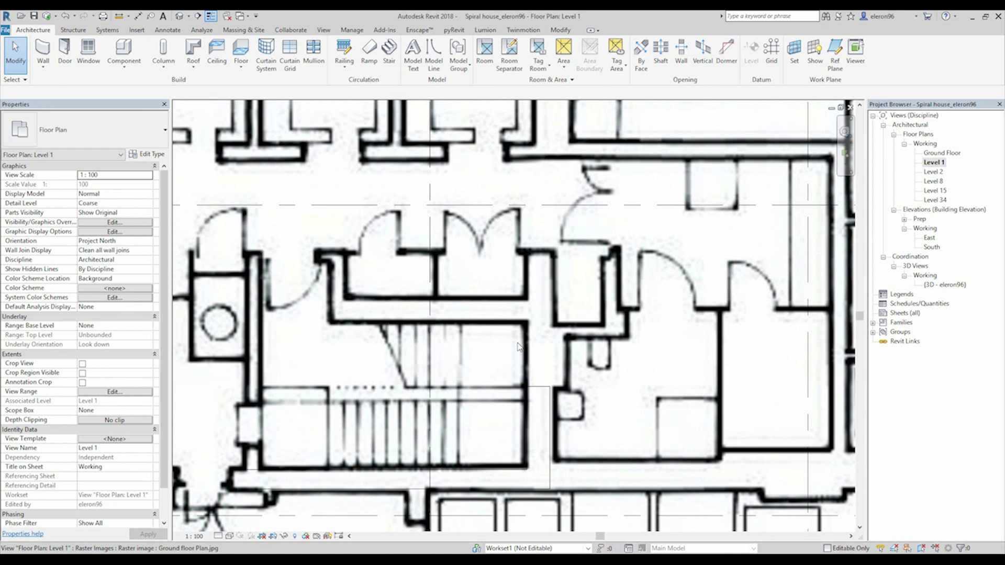
left_click(42, 53)
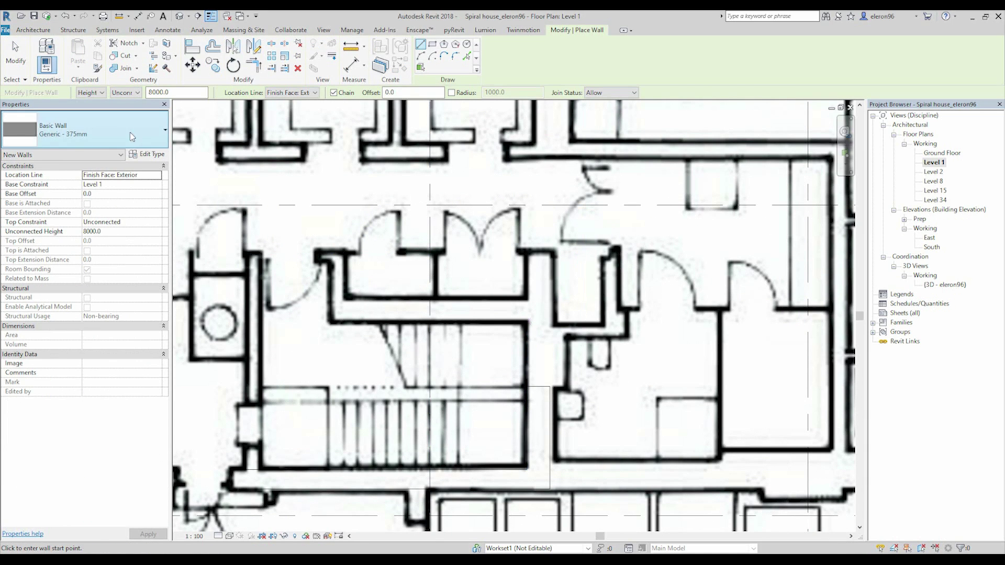
left_click(84, 131)
left_click(63, 208)
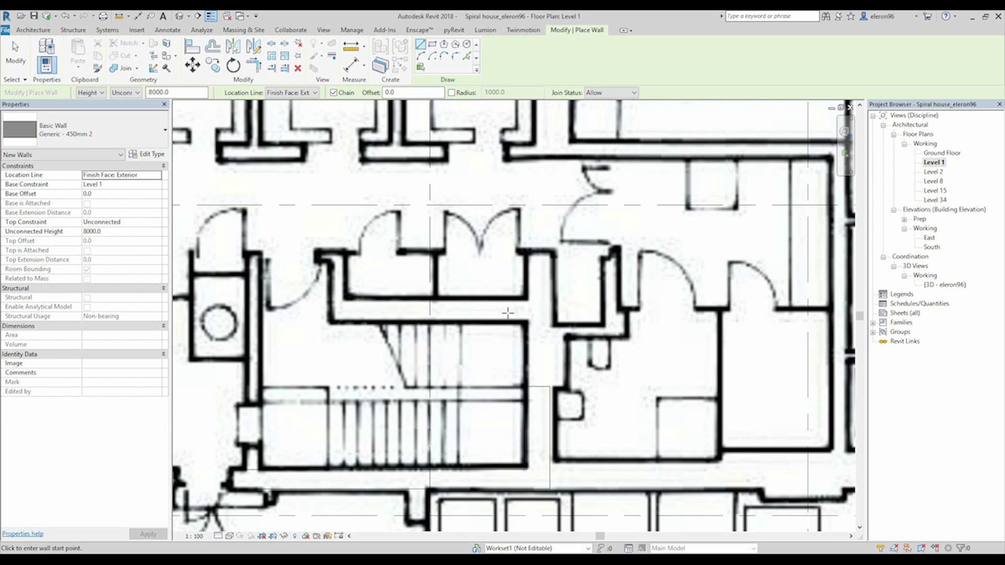
left_click(527, 319)
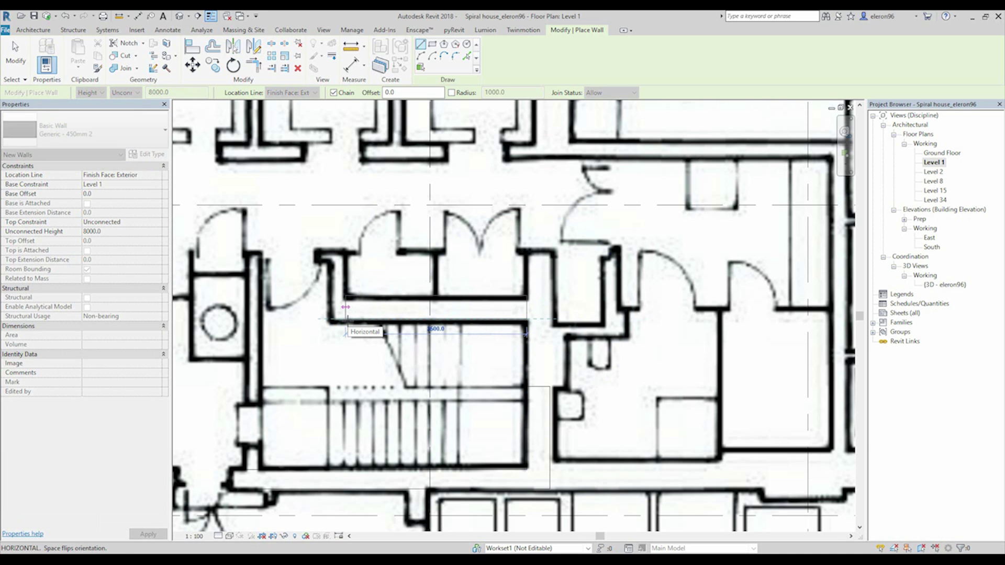
left_click(345, 307)
key("Escape")
middle_click_drag(259, 281, 336, 287)
key("Escape")
left_click(336, 286)
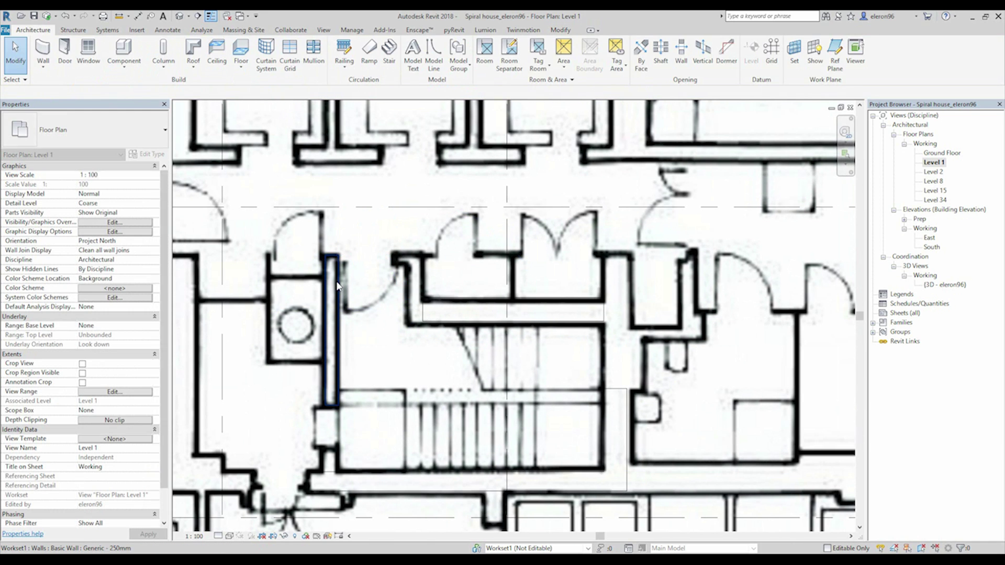
key("Escape")
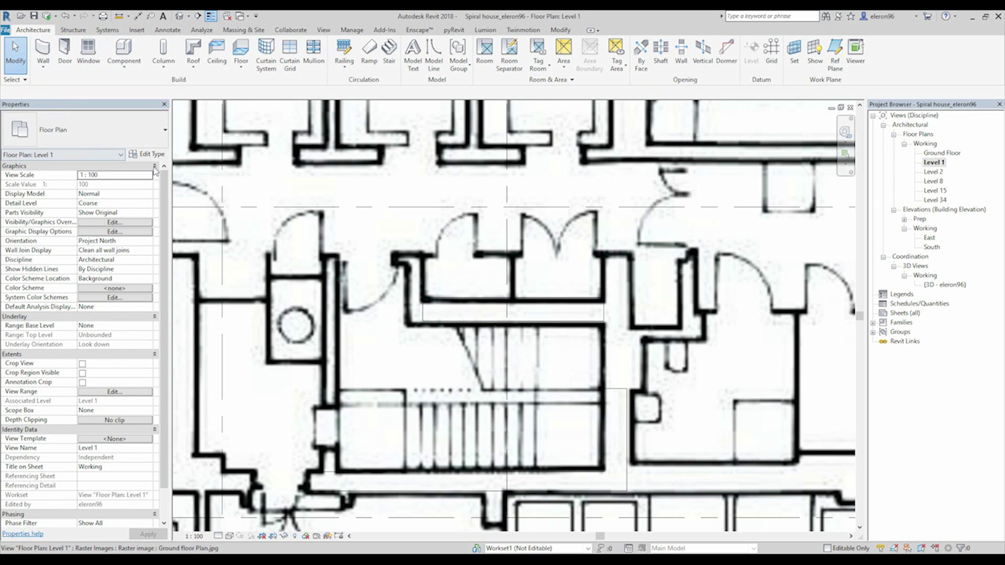
left_click(336, 323)
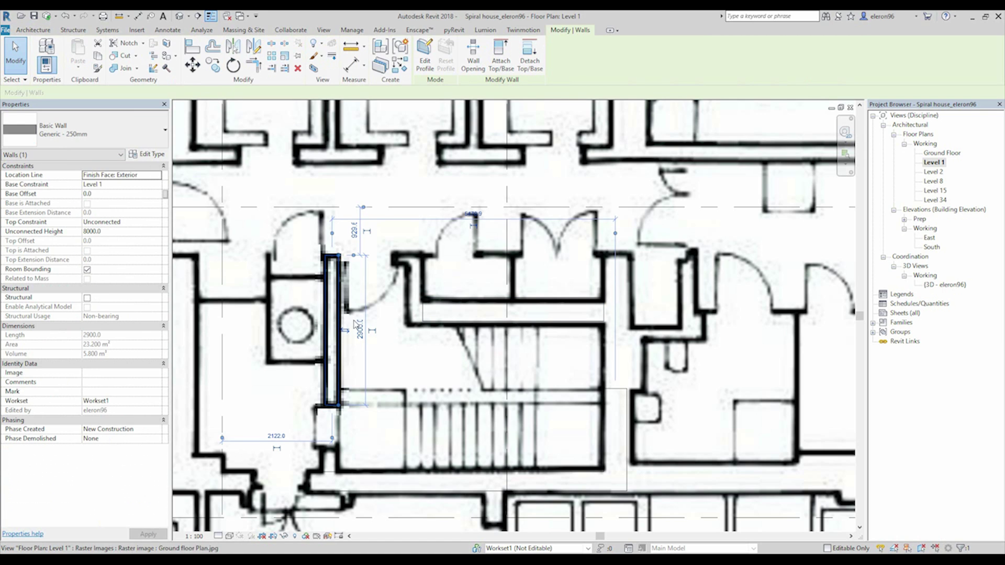
key("Escape")
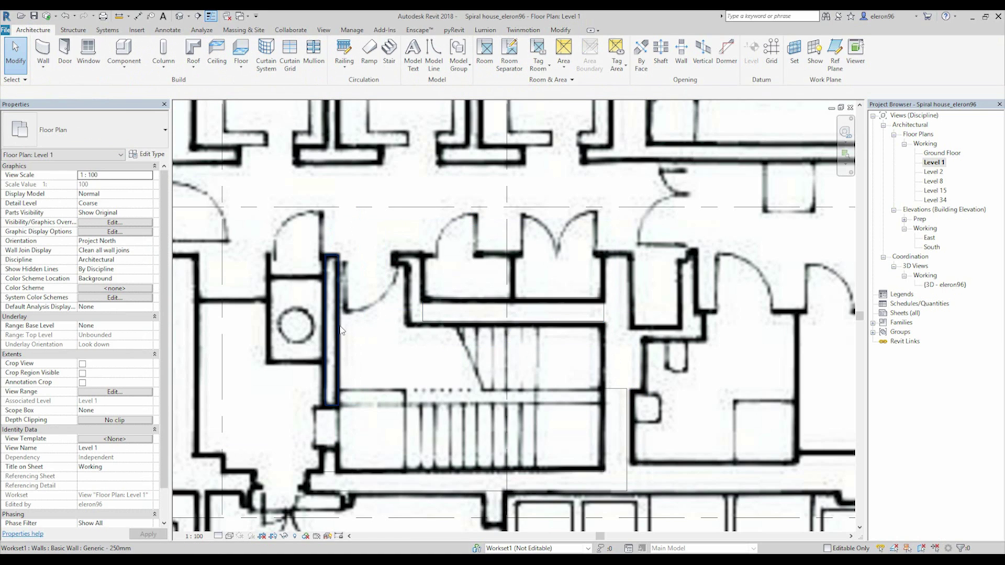
left_click(339, 329)
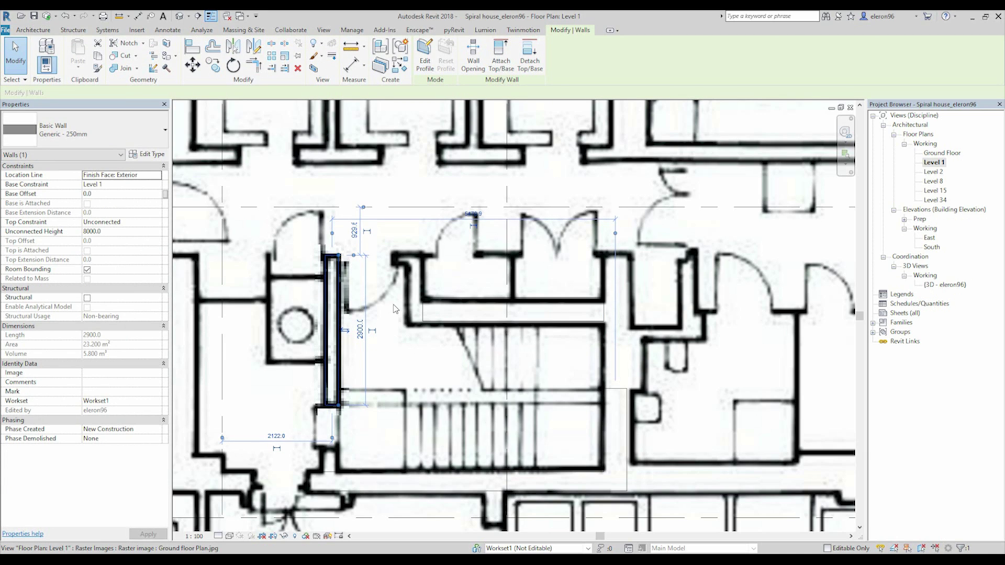
key("w")
key("a")
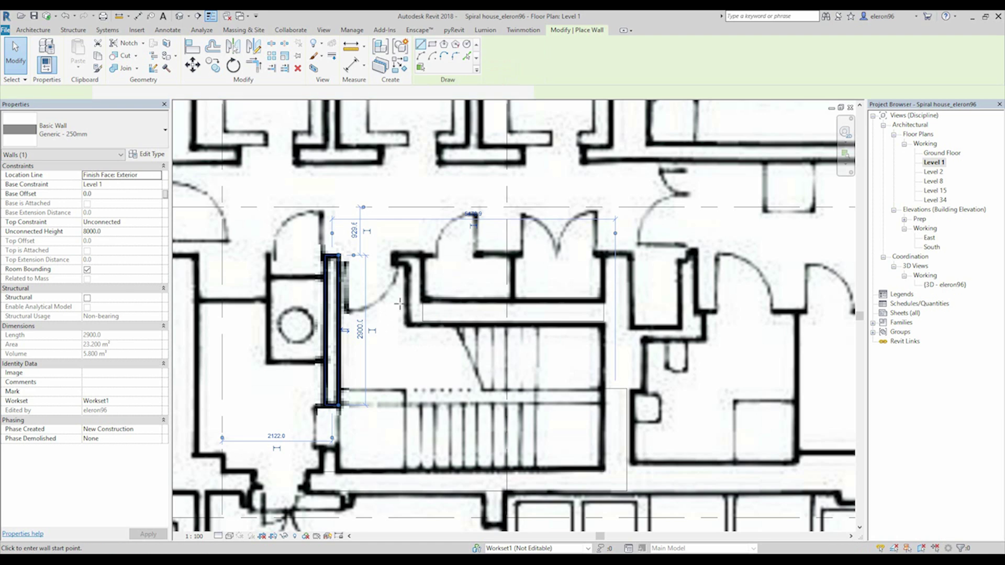
key("Escape")
key("Escape")
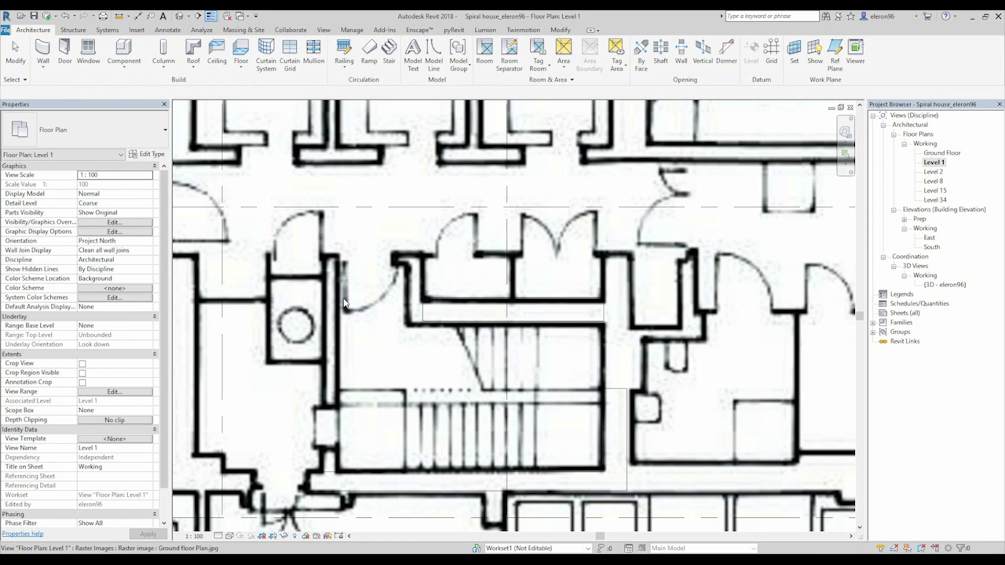
Draw chained Generic - 250mm walls from the upper wall's left end up and about 1870 mm across to the left wall, flipping the short vertical one.
left_click(336, 305)
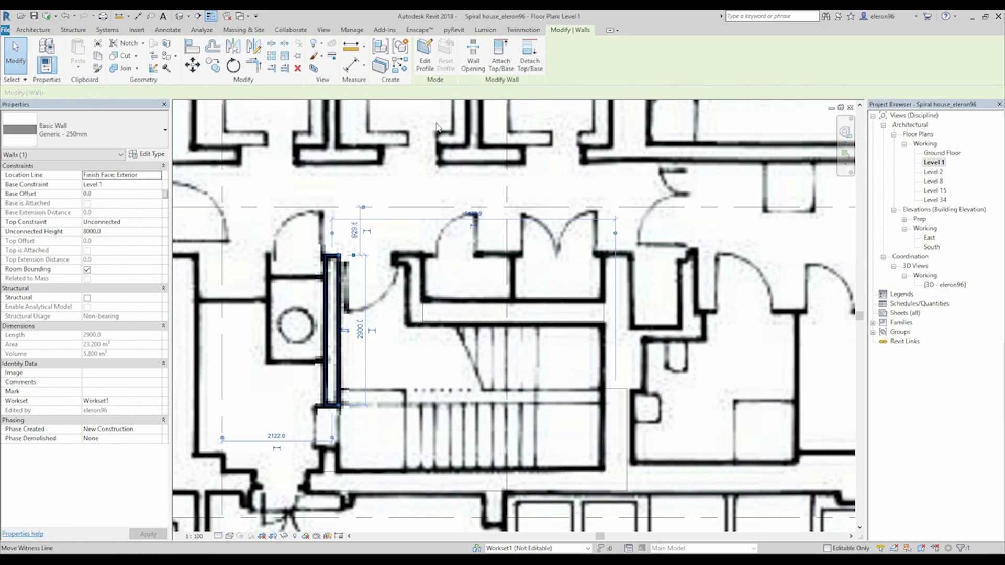
left_click(402, 67)
scroll(415, 302, "up", 2)
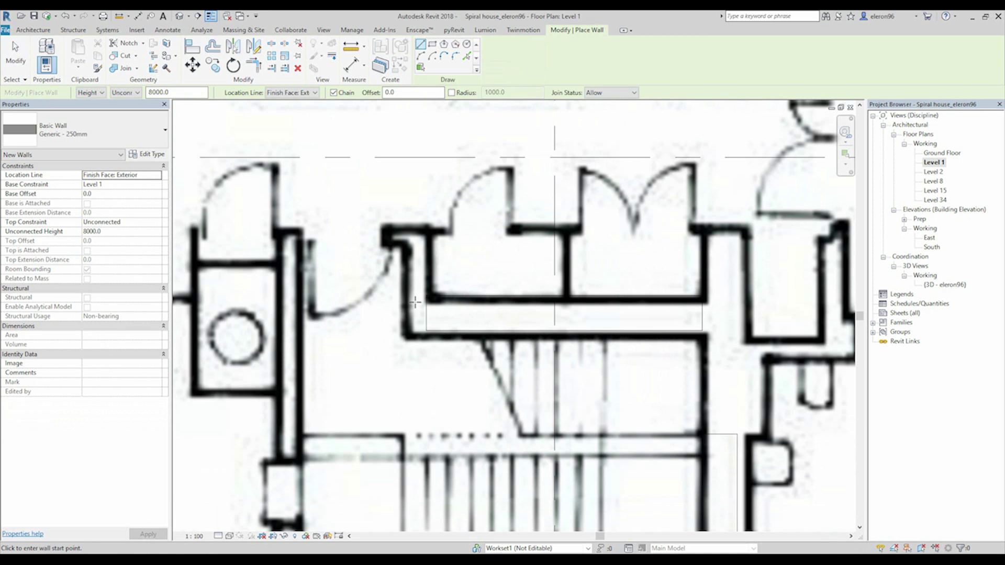
left_click(425, 328)
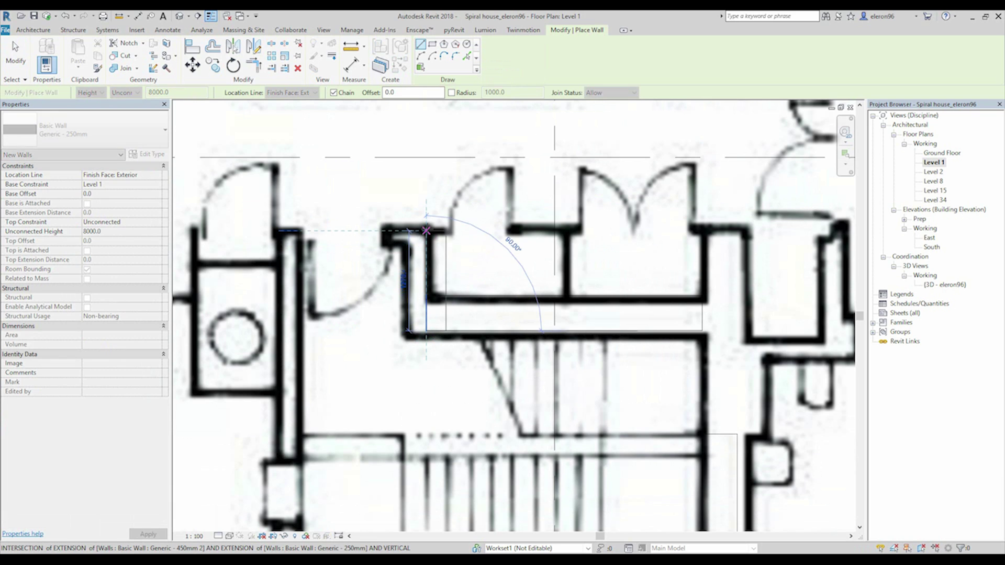
left_click(427, 230)
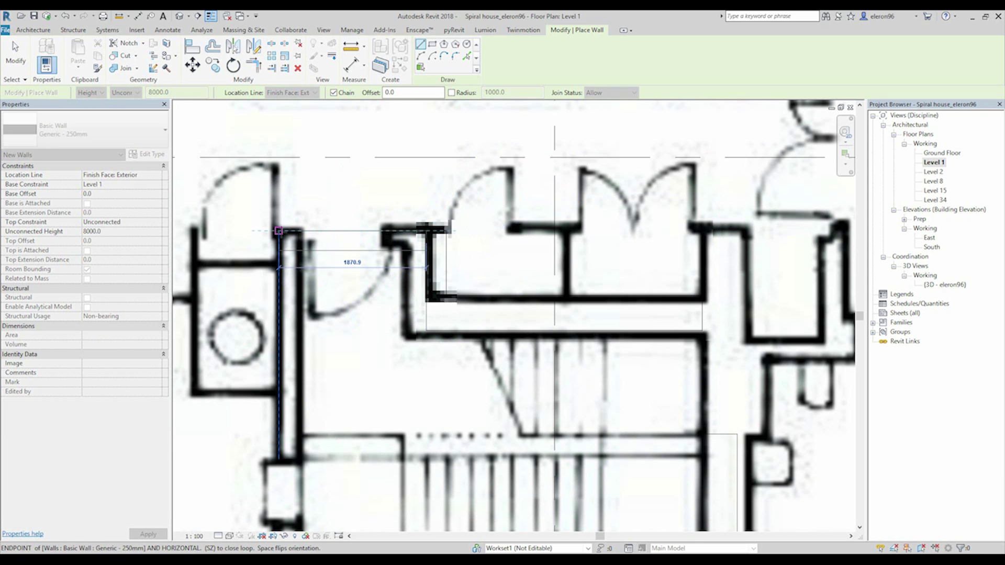
left_click(279, 230)
key("Escape")
key("Escape")
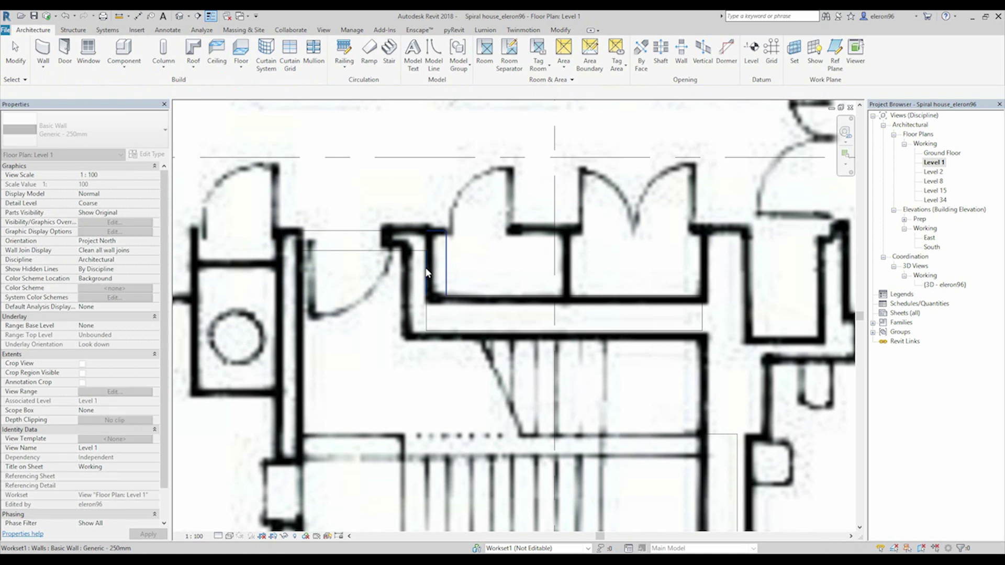
left_click(425, 270)
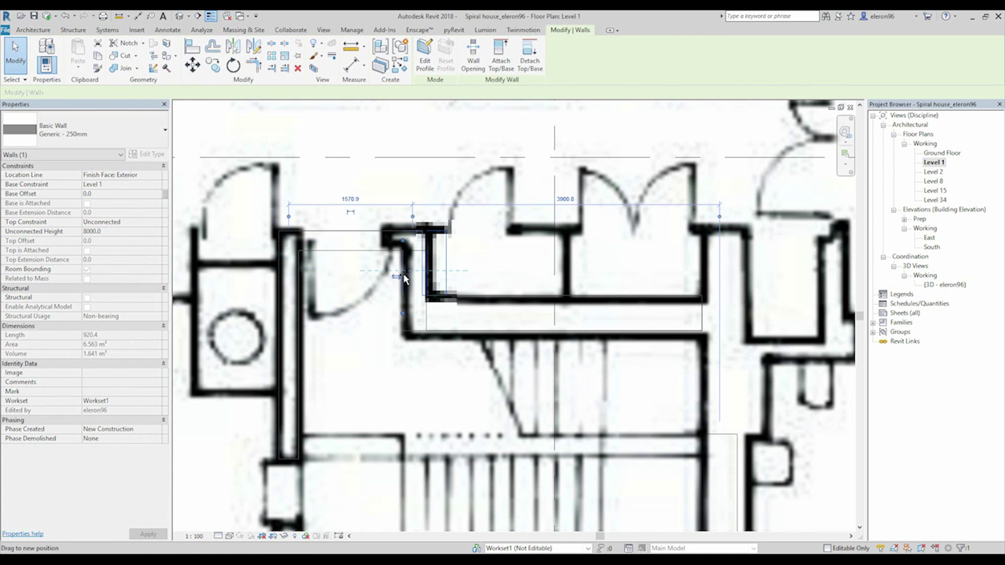
left_click_drag(403, 273, 403, 274)
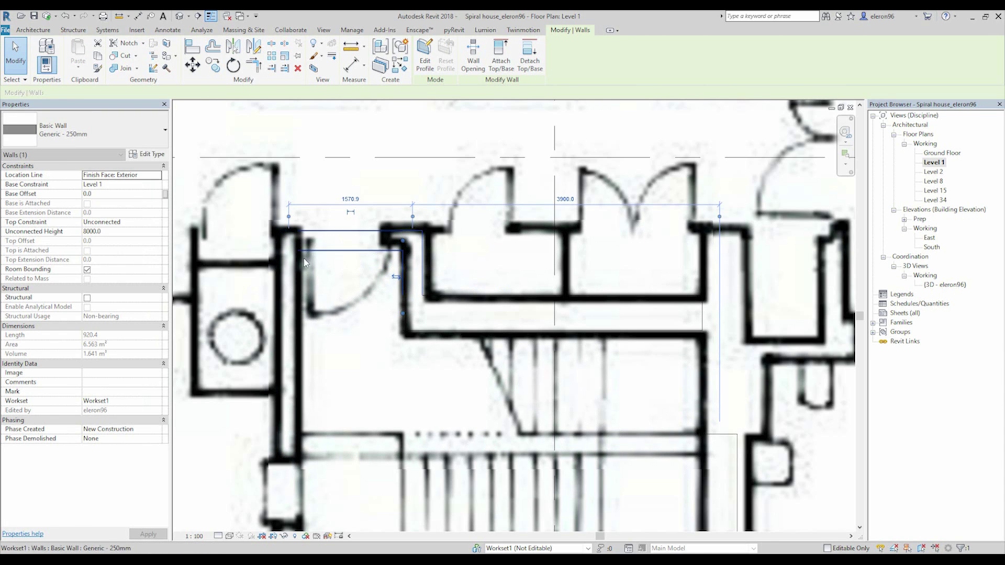
Set the distance between the left wall and the short vertical wall to 1500 mm.
left_click(296, 269)
left_click(359, 199)
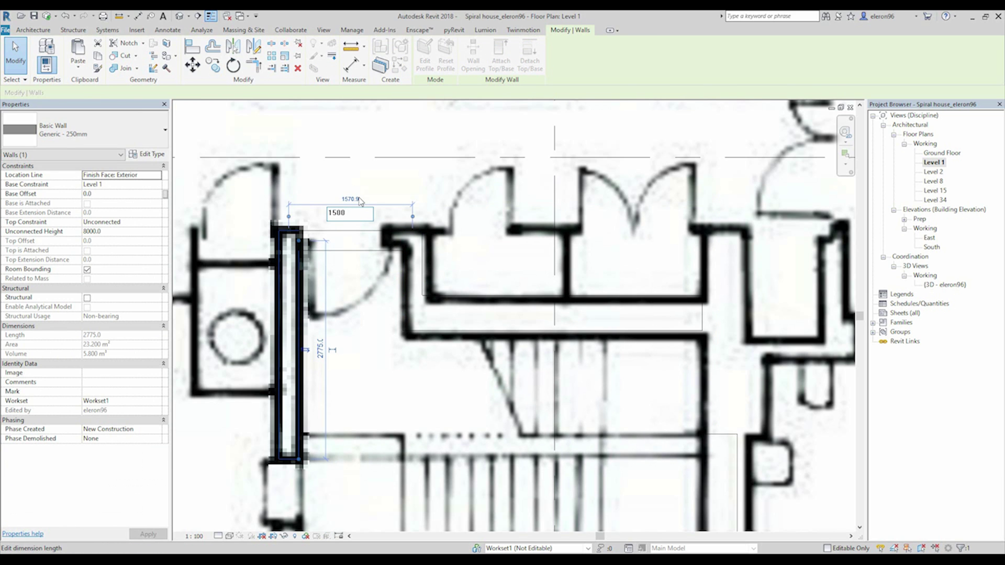
key("Return")
key("Escape")
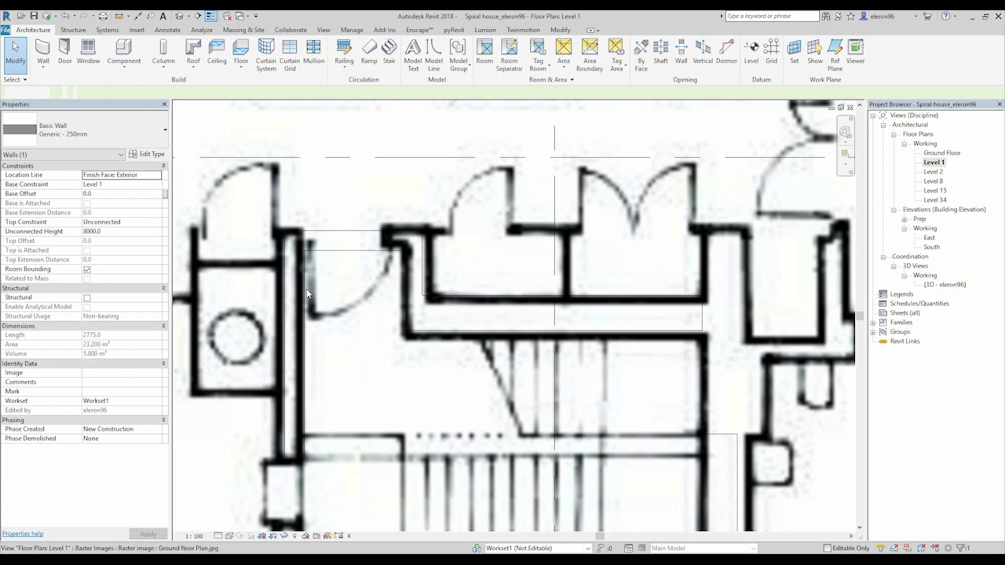
Set the distance between the left wall and the short vertical wall to 1600 mm by moving the left wall.
left_click(305, 292)
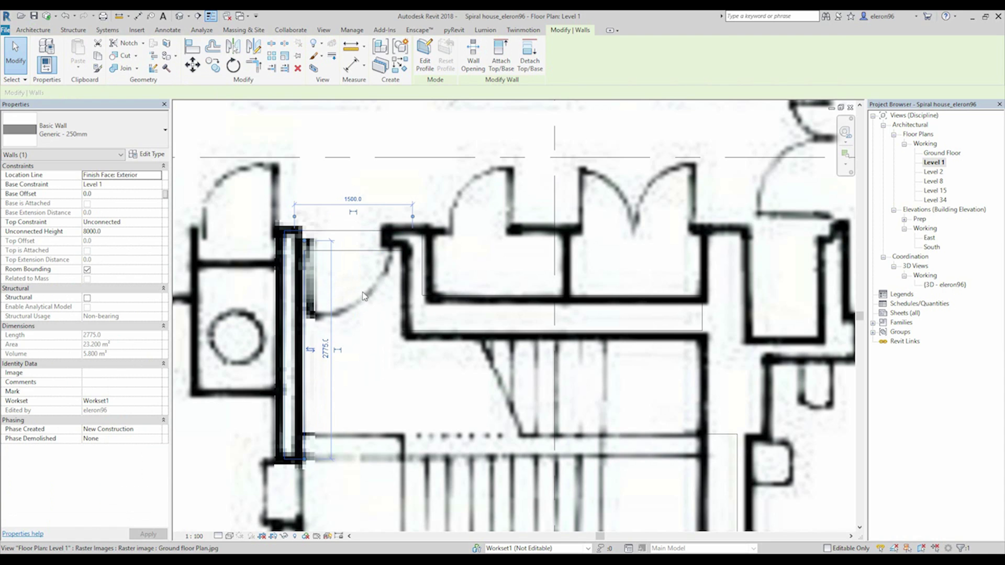
left_click(353, 199)
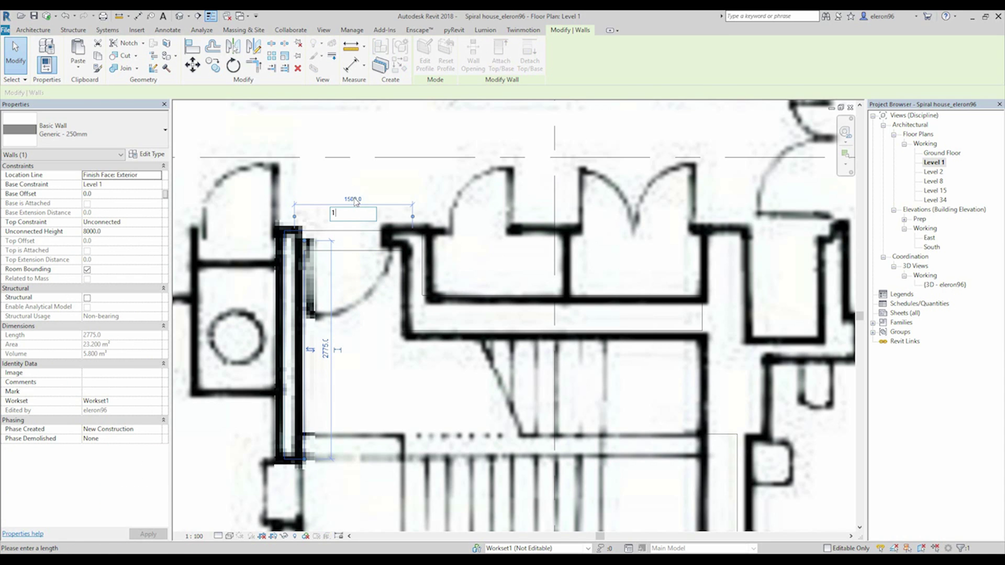
type("1600")
key("Return")
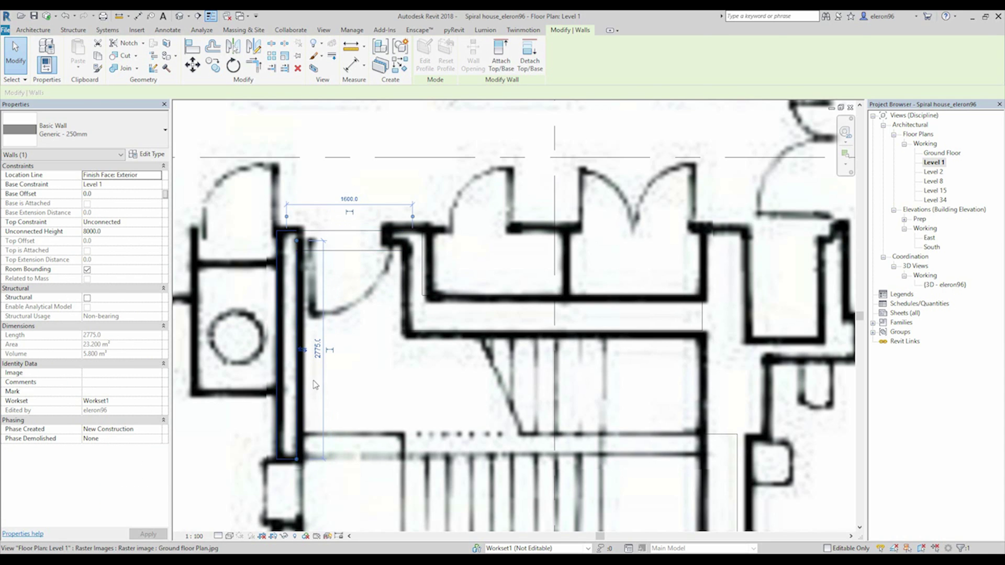
key("Escape")
Select the lower Generic - 375mm wall and move its temporary dimension's witness lines to the facing inner faces of the upper and lower walls.
scroll(350, 351, "down", 6, "ctrl")
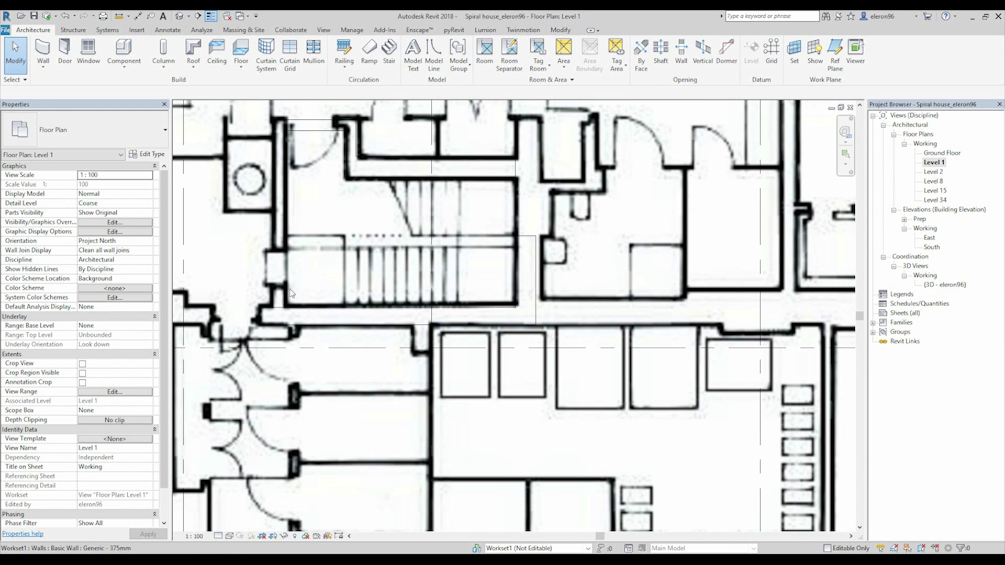
left_click(350, 335)
scroll(340, 343, "up", 2, "ctrl")
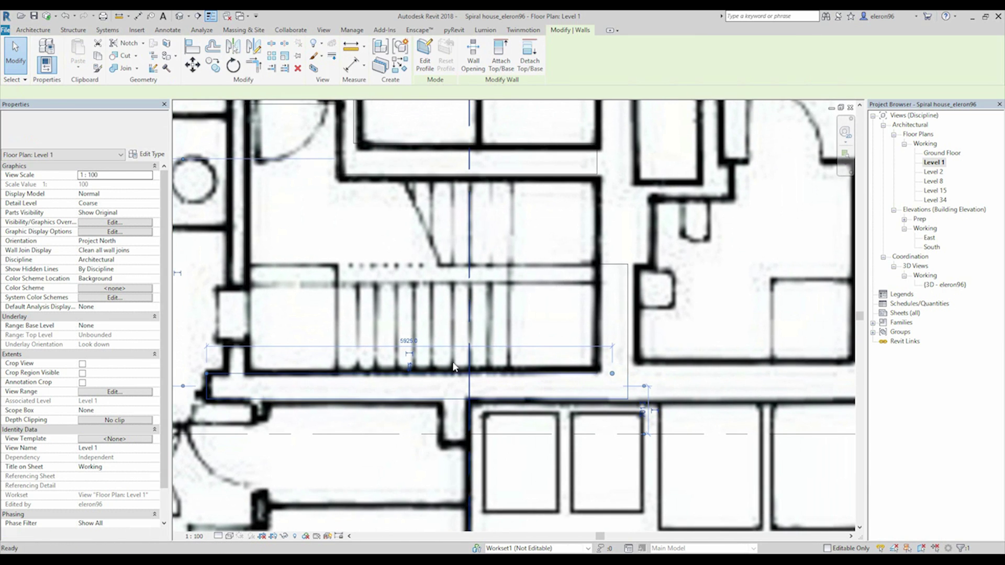
left_click(229, 279)
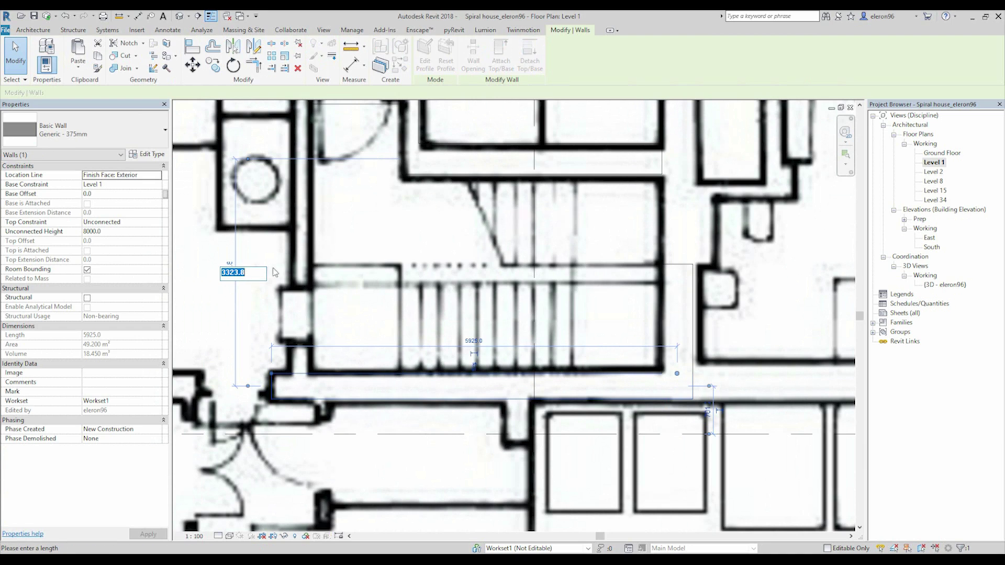
key("Return")
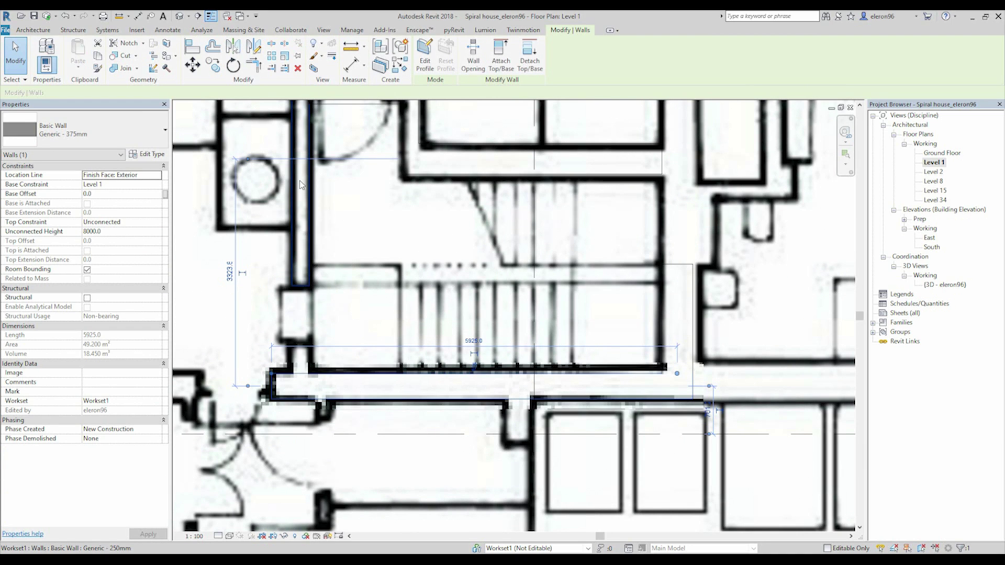
left_click_drag(289, 170, 427, 179)
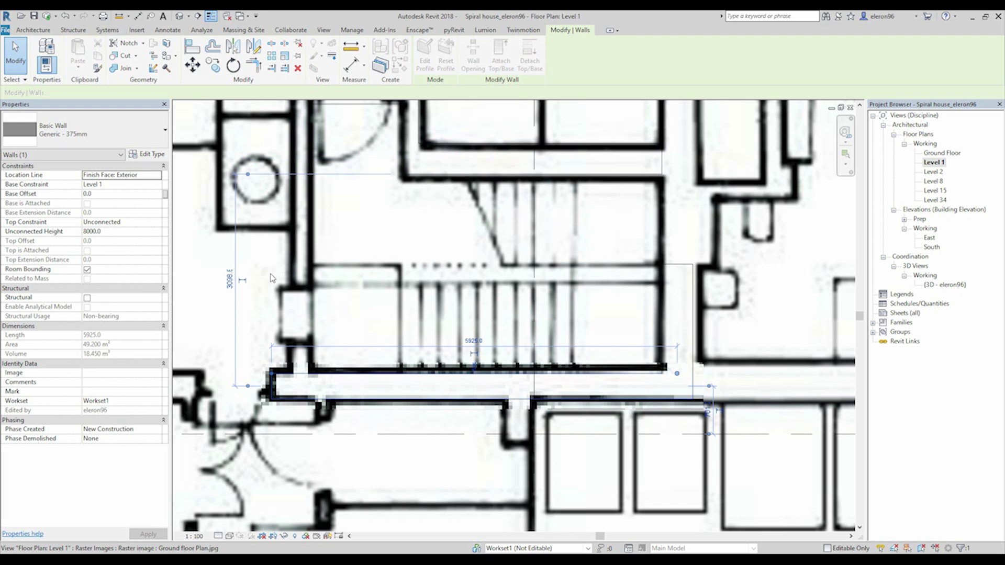
mouse_move(283, 377)
left_mouse_down()
mouse_move(298, 377)
mouse_move(277, 384)
left_mouse_up()
Set the clear distance between the staircase's upper and lower walls to 3000 mm and clear the selection.
left_click(234, 281)
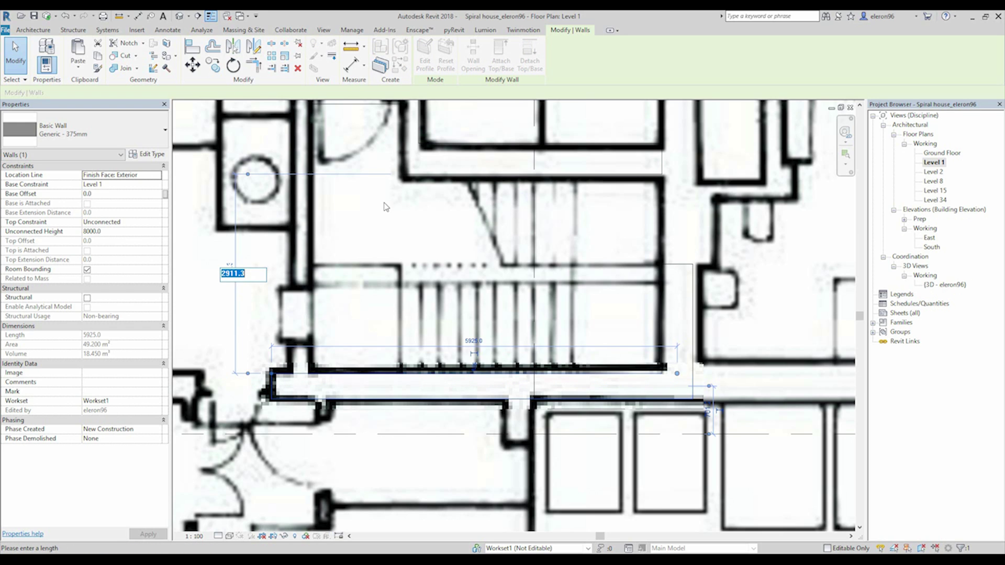
type("3000")
key("Return")
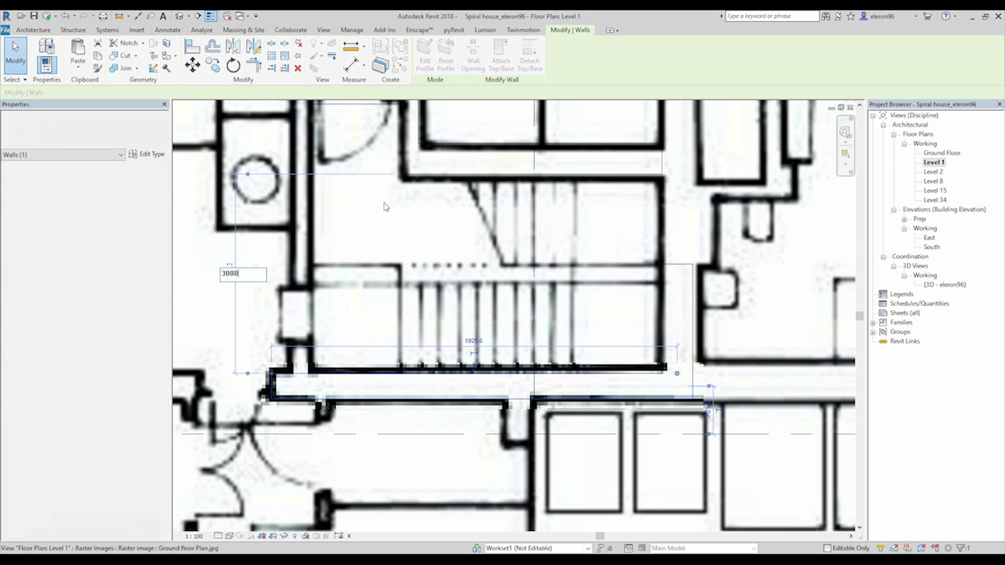
middle_click_drag(470, 245, 470, 270)
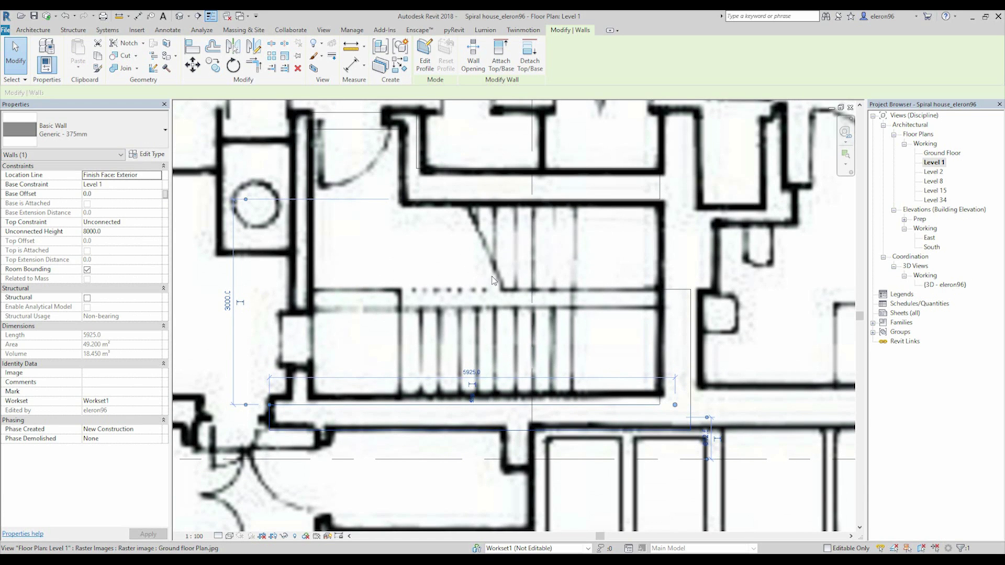
key("Escape")
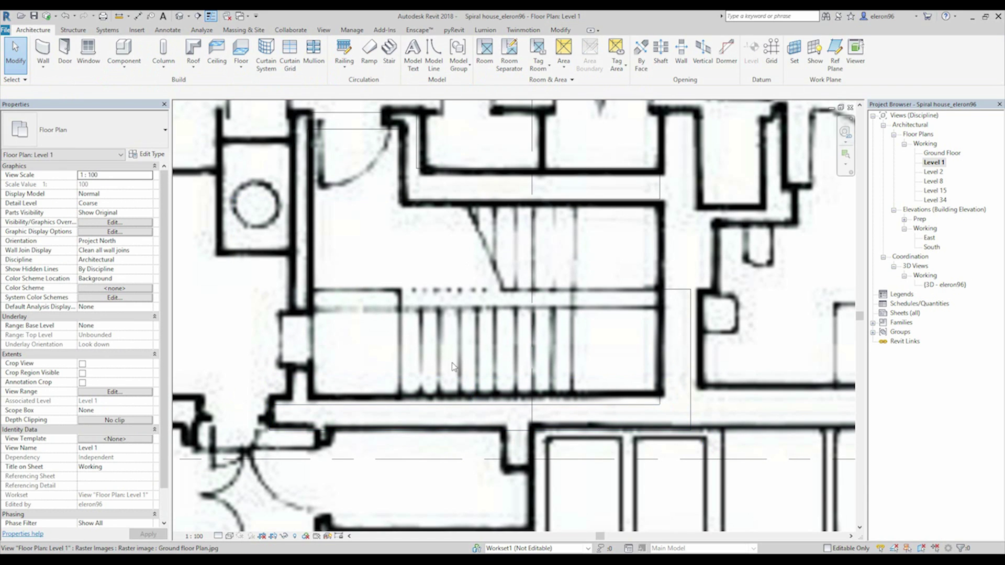
Set the clear distance between the staircase's upper and lower walls to 2900 mm by moving the lower wall.
left_click(419, 404)
left_click(228, 303)
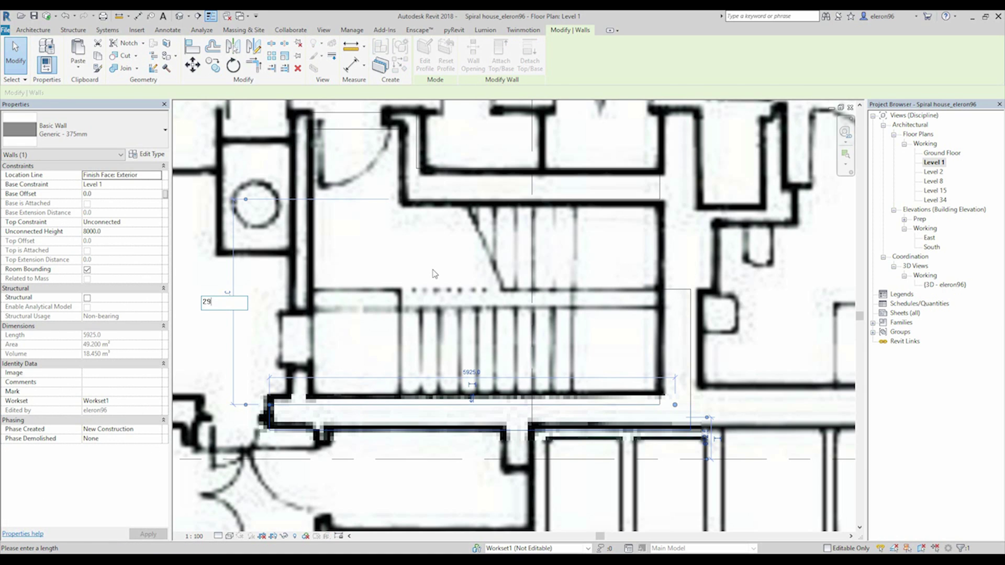
key("Return")
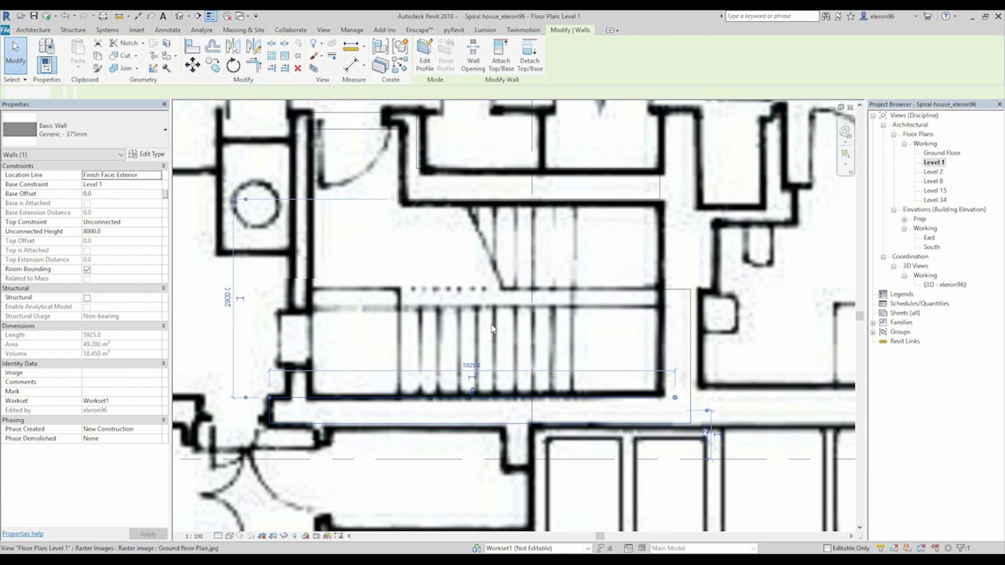
key("Escape")
middle_click_drag(565, 312, 515, 350)
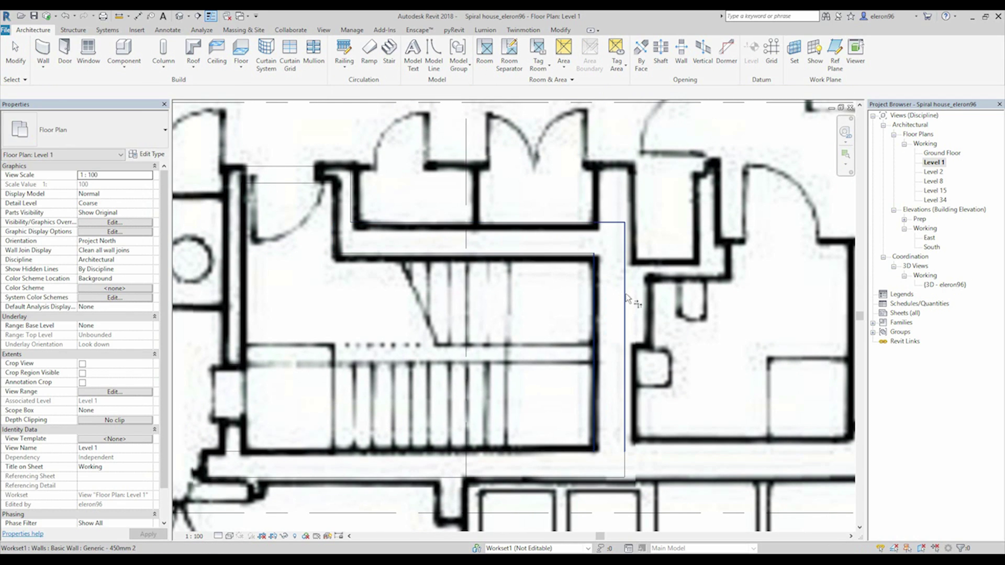
Extend the left Generic - 250mm wall down to meet the staircase's lower wall and clear the selection.
middle_click_drag(340, 399, 395, 326)
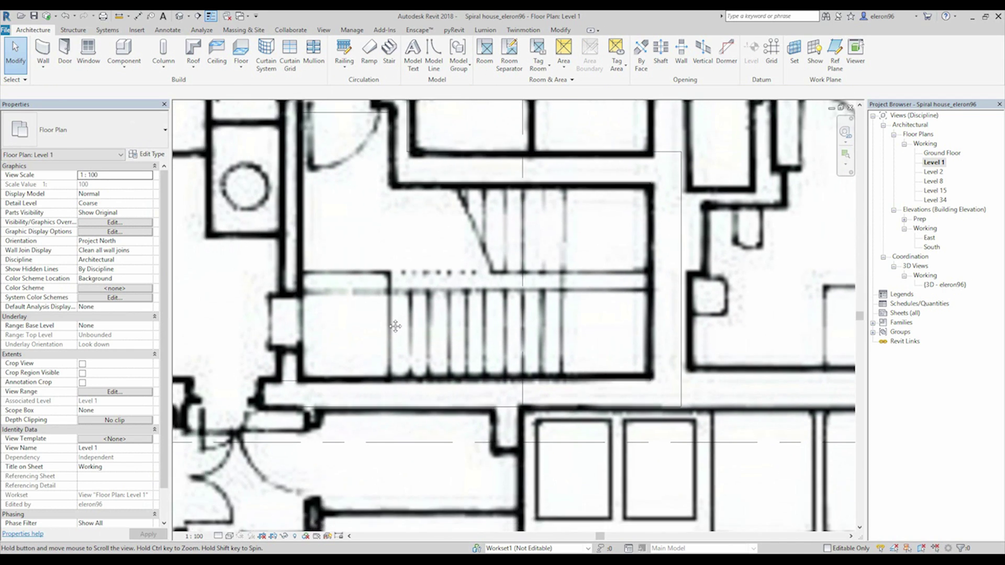
left_click(294, 269)
left_click_drag(290, 293, 298, 381)
scroll(298, 381, "down", 1)
key("Escape")
scroll(461, 353, "down", 2)
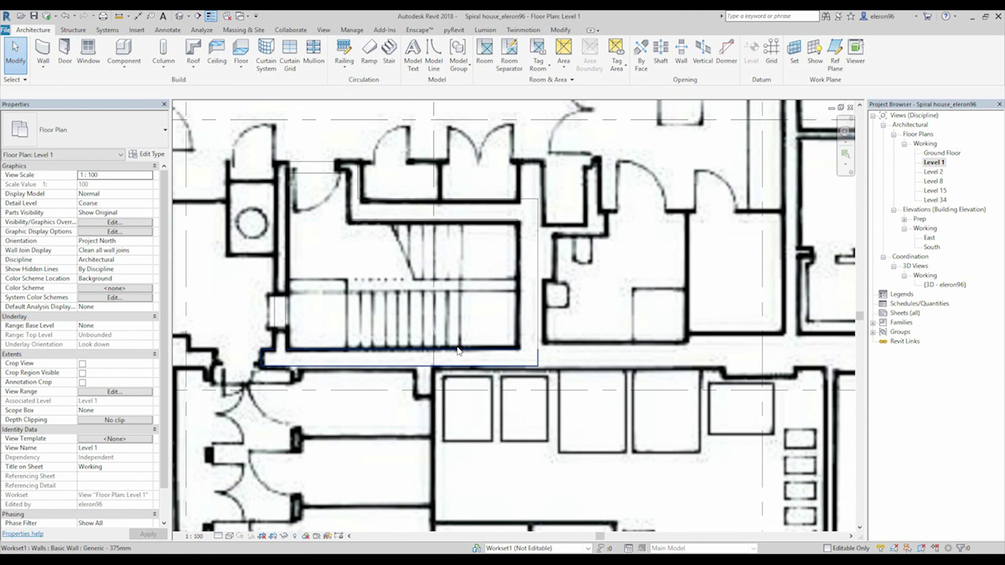
Change the view's visual style to show the walls without the plan image, and check the staircase core by selecting all its walls.
middle_click_drag(293, 450, 313, 468)
left_click(233, 536)
left_click(257, 478)
middle_click_drag(461, 308, 480, 328)
left_click_drag(289, 176, 620, 449)
left_click(556, 394)
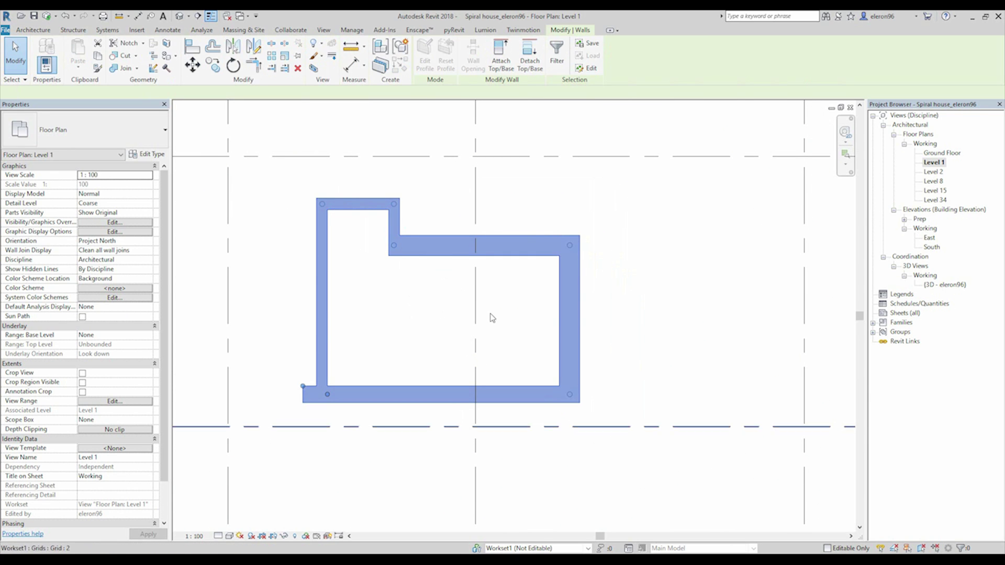
middle_click_drag(432, 292, 453, 281)
key("Escape")
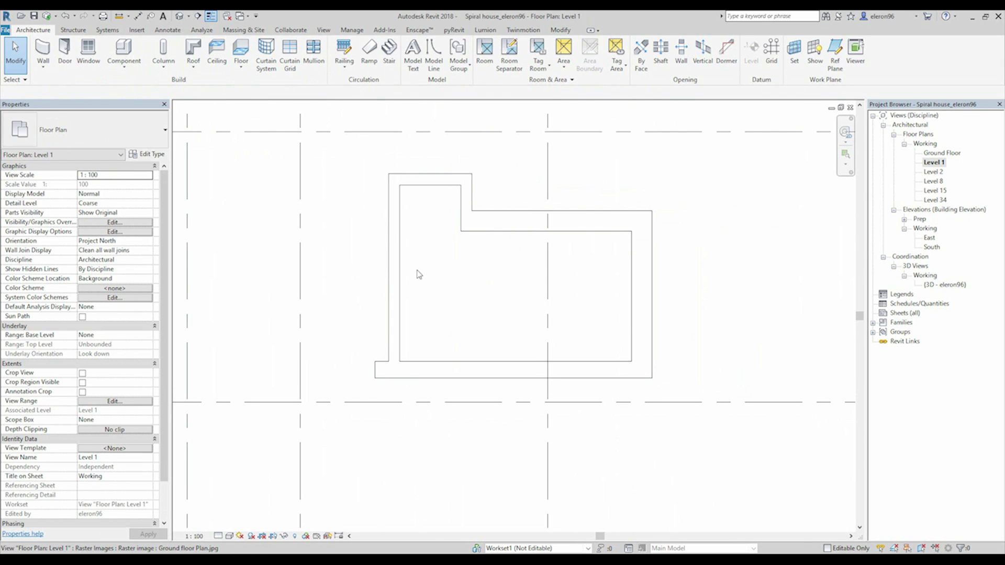
Set aligned dimensions to reference wall faces and dimension the lower staircase wall's outer face to the horizontal grid line below it.
key("d")
key("i")
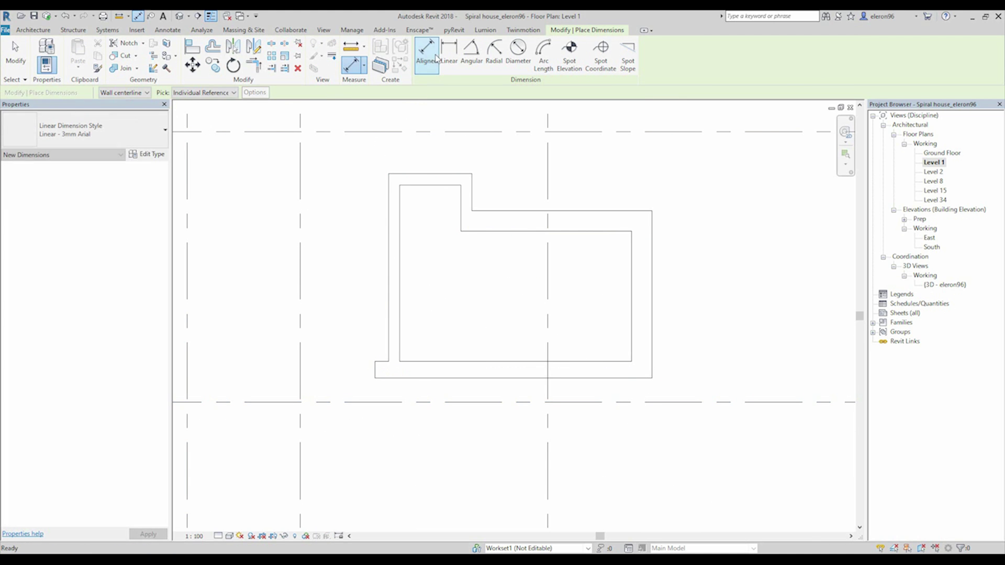
left_click(137, 92)
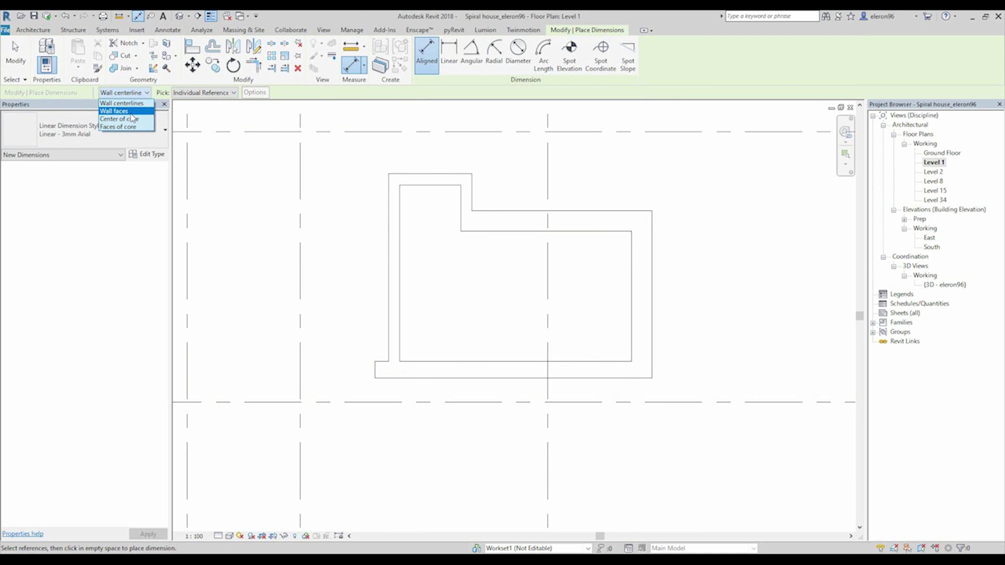
left_click(134, 112)
left_click(636, 385)
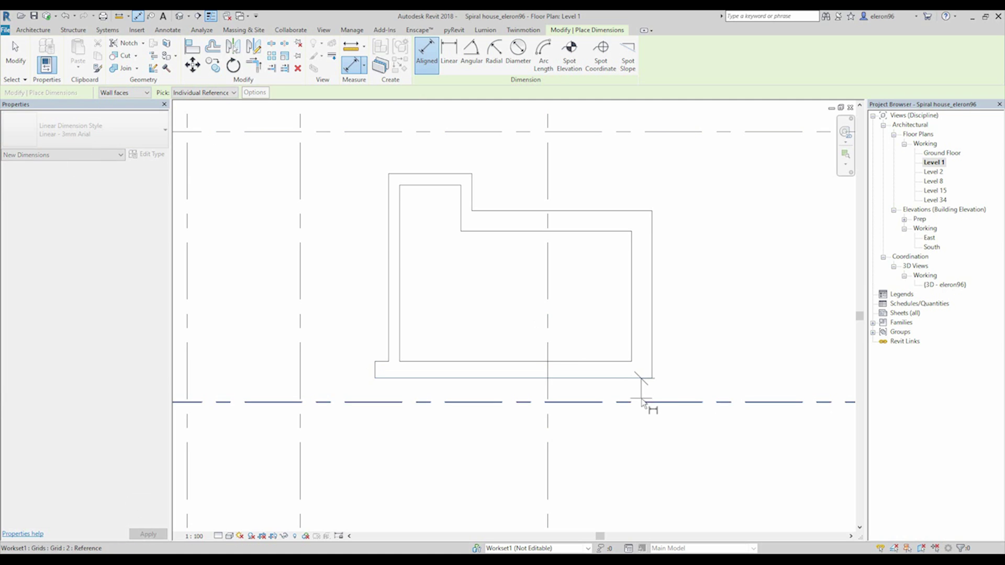
left_click(647, 405)
left_click(717, 451)
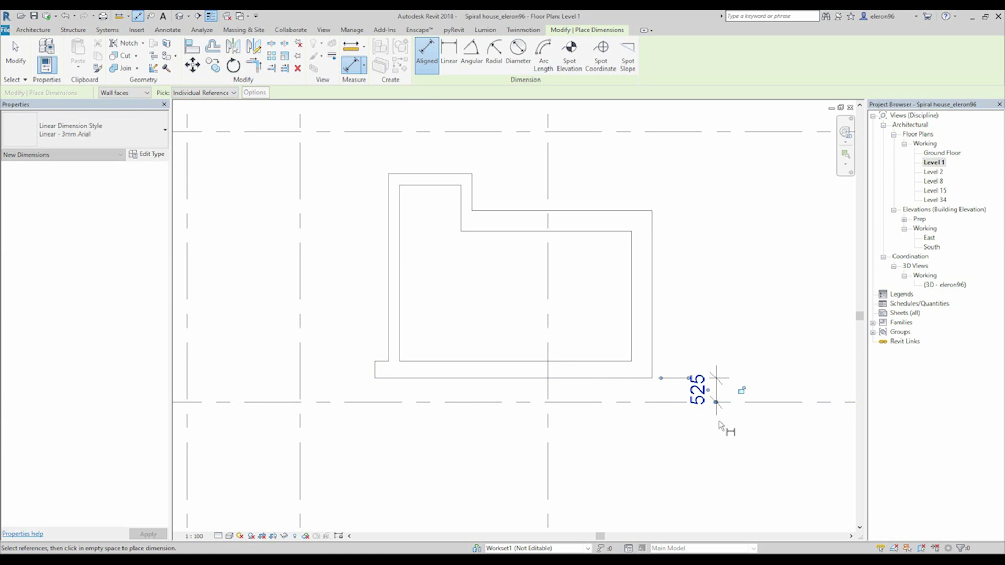
left_click(643, 212)
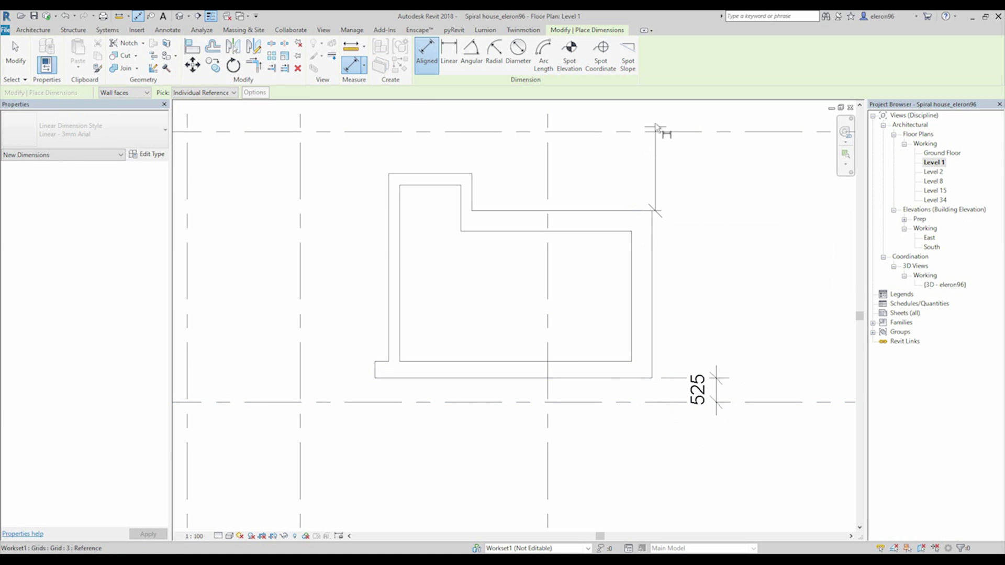
left_click(661, 135)
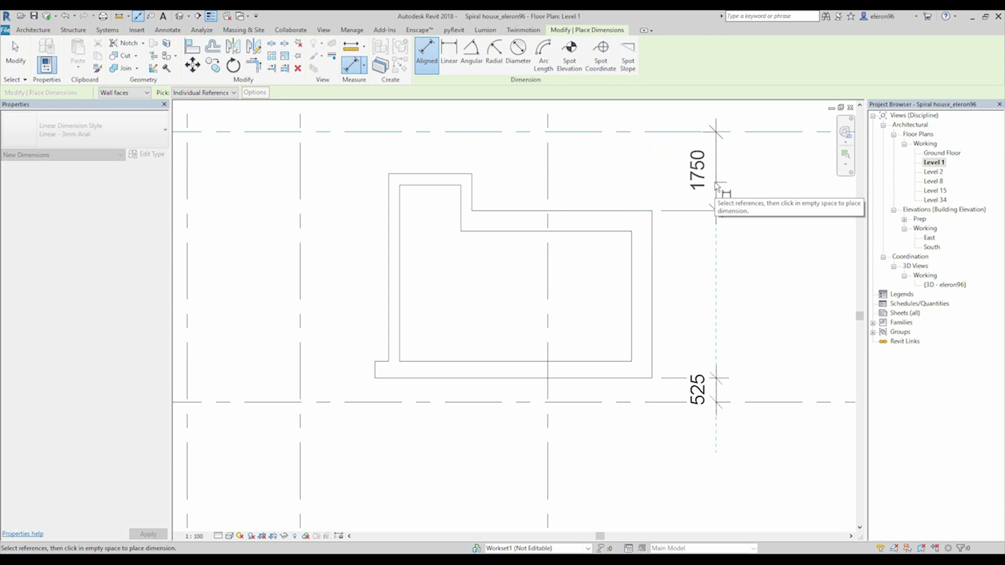
key("Escape")
left_click(437, 174)
left_click(449, 132)
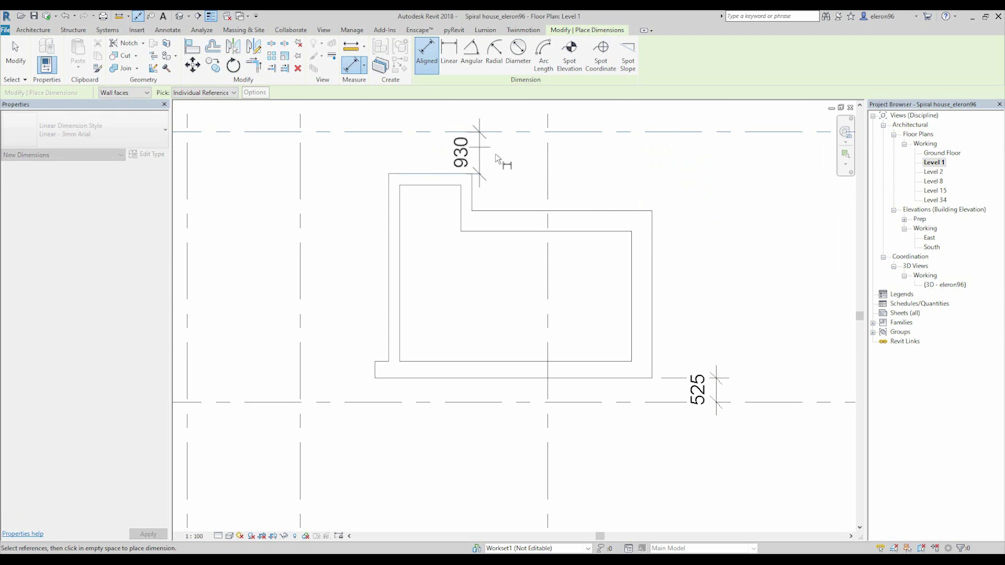
key("Escape")
Dimension the distance between the left staircase wall's outer face and the nearest vertical grid line on its left.
left_click(388, 346)
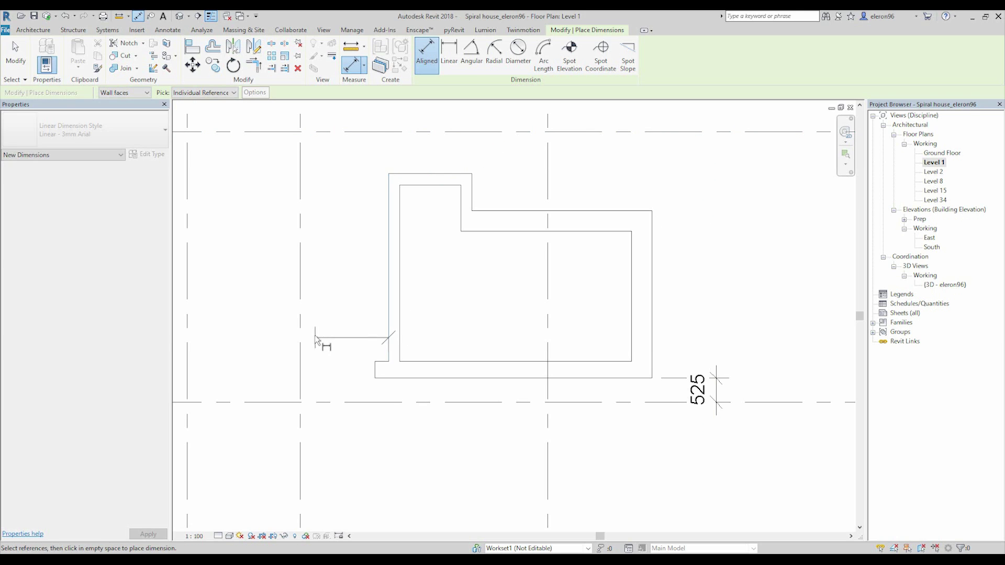
left_click(300, 336)
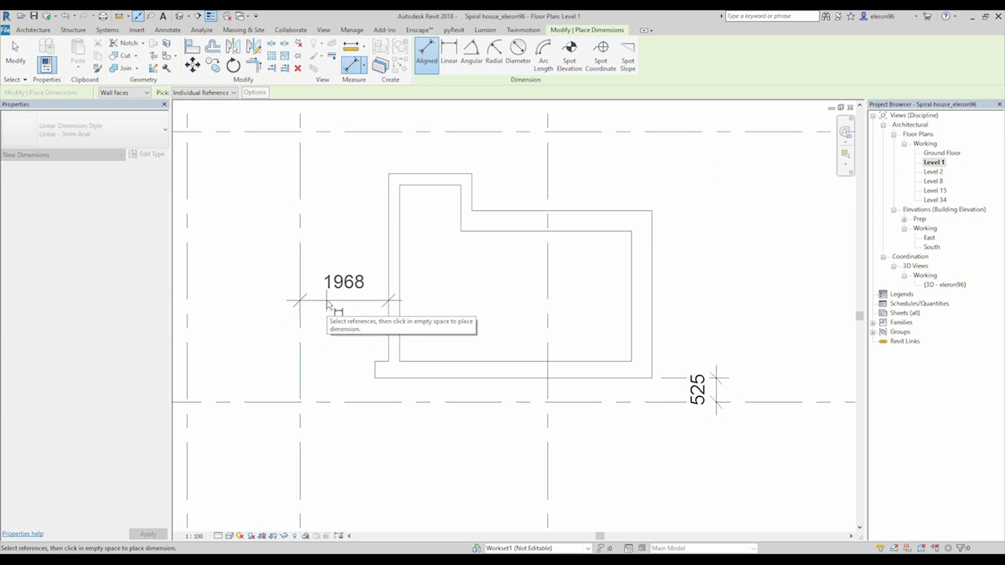
left_click(327, 304)
scroll(404, 314, "down", 4)
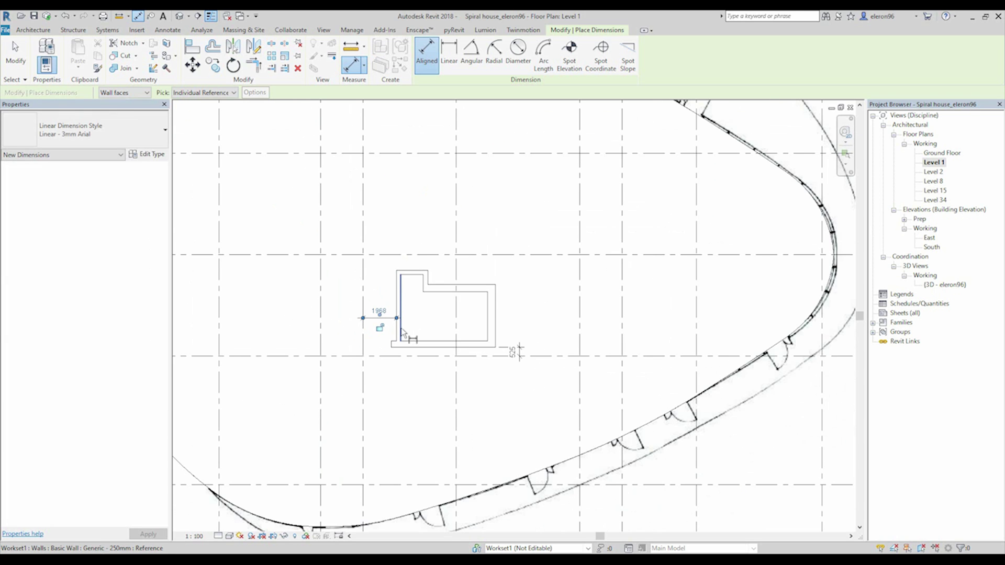
middle_click_drag(403, 311, 469, 202)
scroll(479, 402, "up", 4)
key("Escape")
key("Escape")
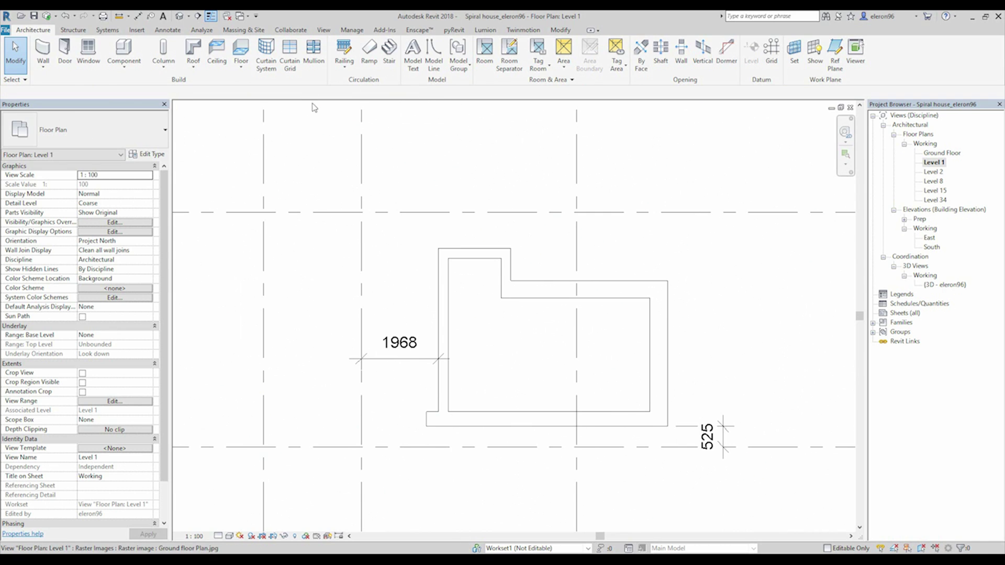
Dimension the clear widths inside the core, from the left wall to the step wall and from there to the right wall.
key("d")
key("i")
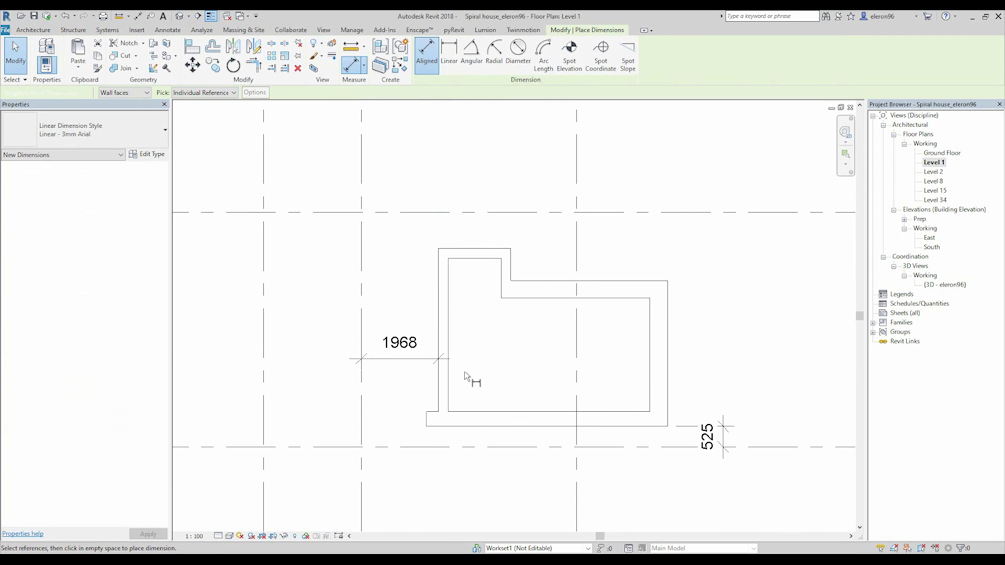
left_click(450, 349)
left_click(500, 293)
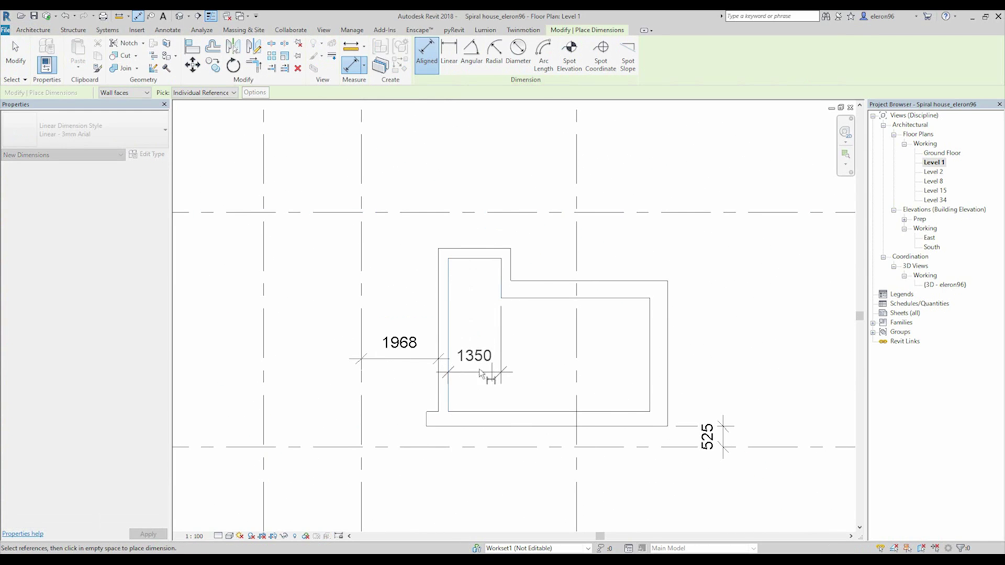
left_click(423, 361)
left_click(501, 306)
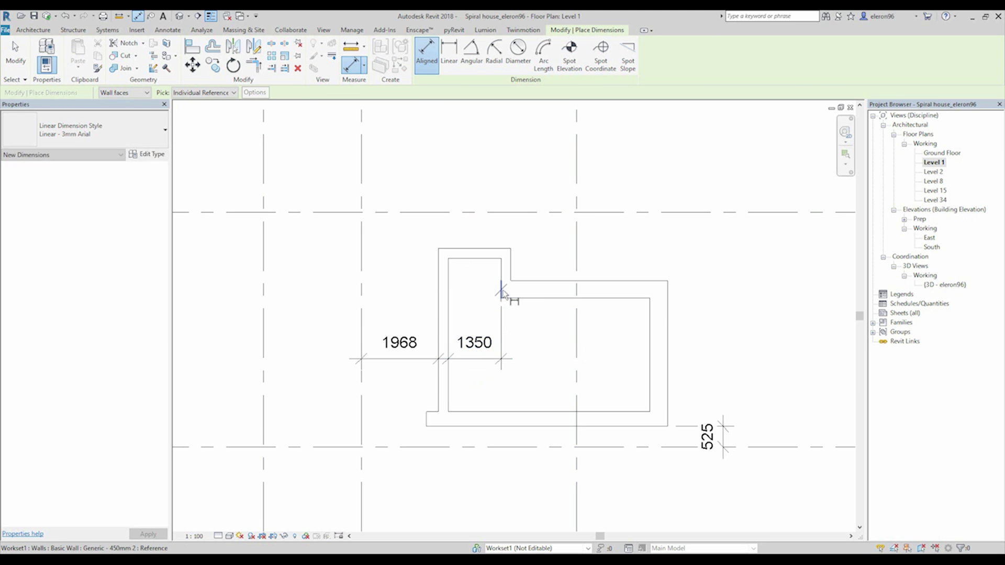
left_click(650, 314)
left_click(503, 362)
key("Escape")
key("Escape")
Move all the staircase core walls horizontally to the right by 2000-1968 mm and clear the selection.
middle_click_drag(696, 355, 679, 333)
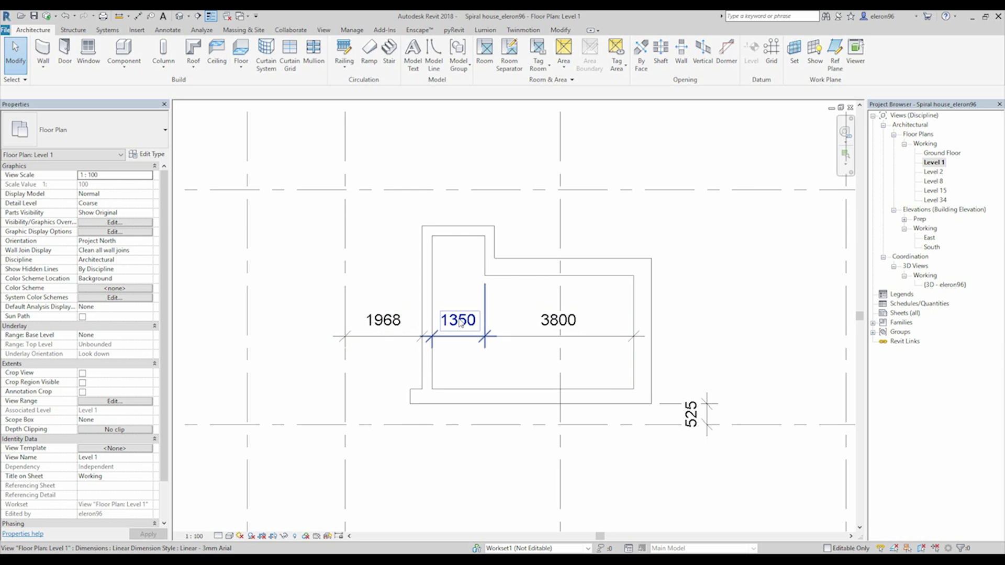
left_click_drag(378, 209, 686, 415)
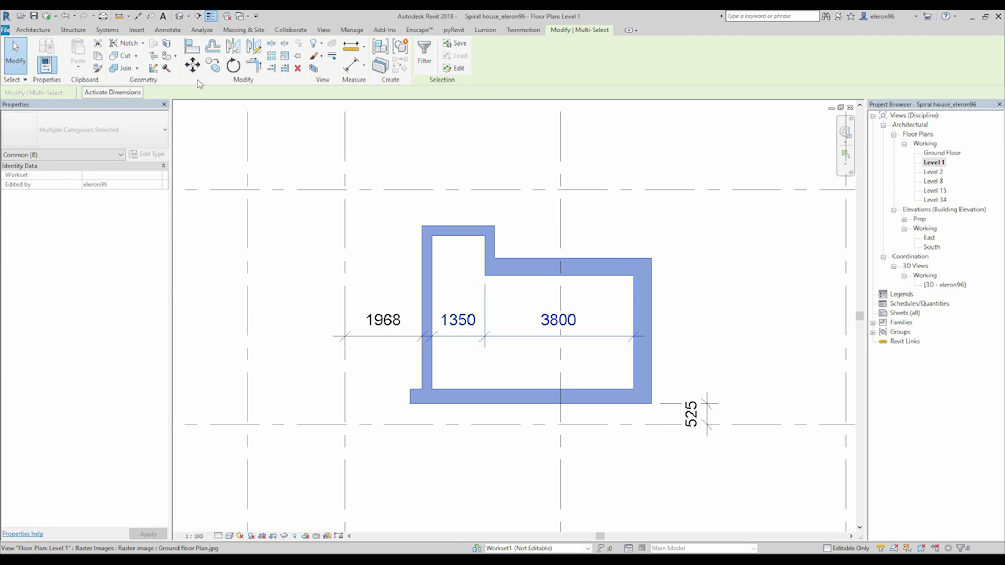
left_click(192, 65)
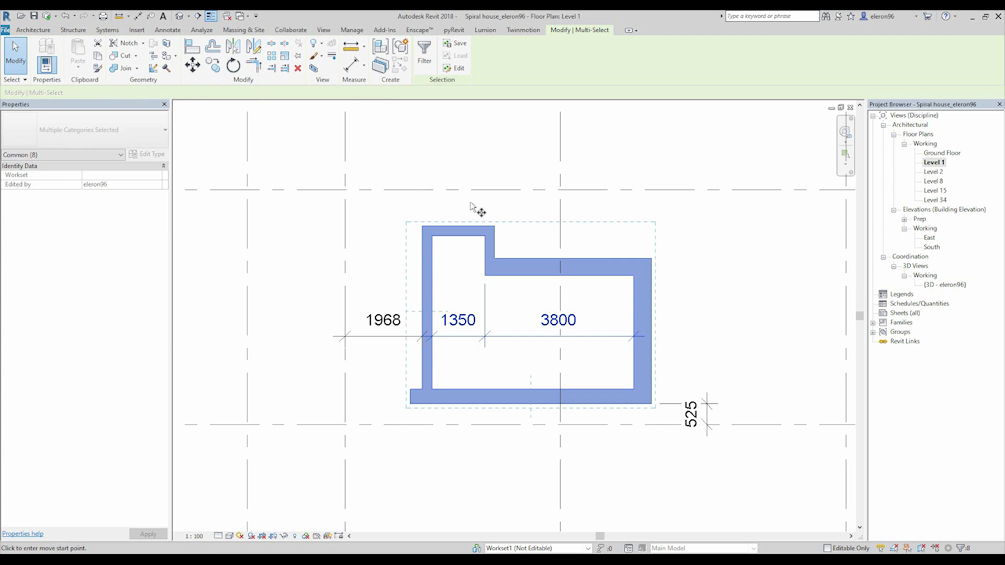
left_click(461, 206)
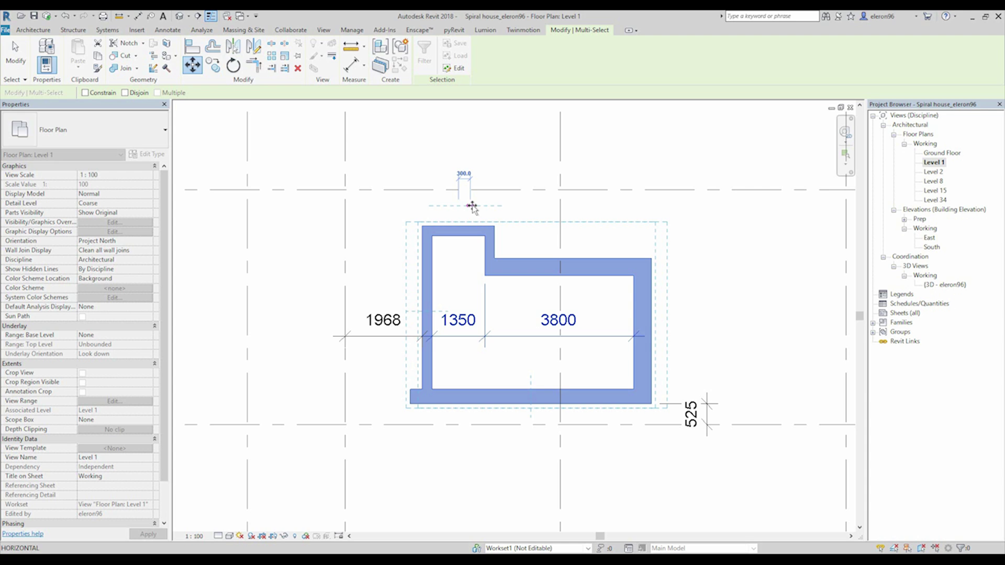
type("2000-1968")
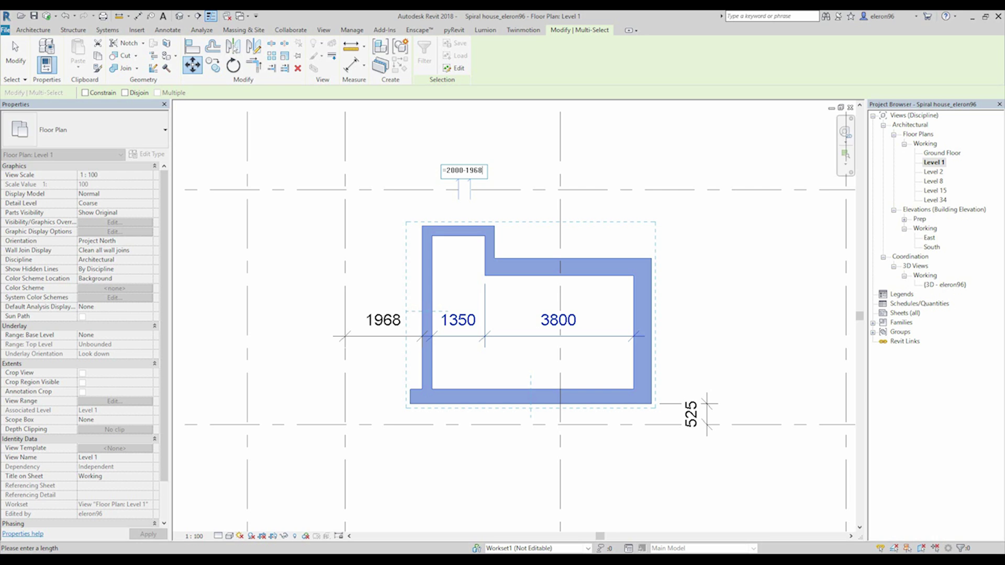
key("Return")
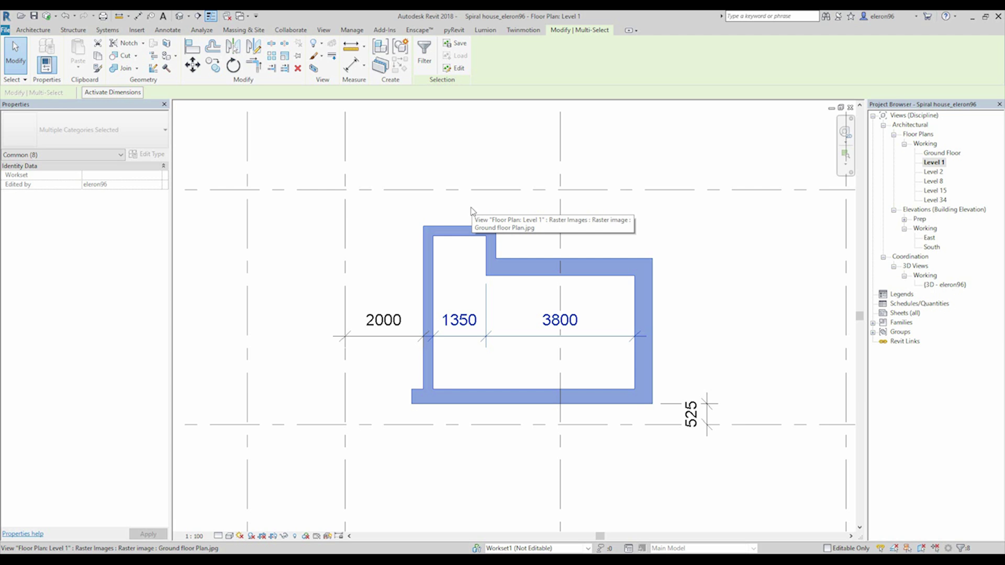
left_click(677, 280)
Delete the two inner width dimensions and both dimensions from the staircase walls to the grid lines.
middle_click_drag(515, 264, 439, 244)
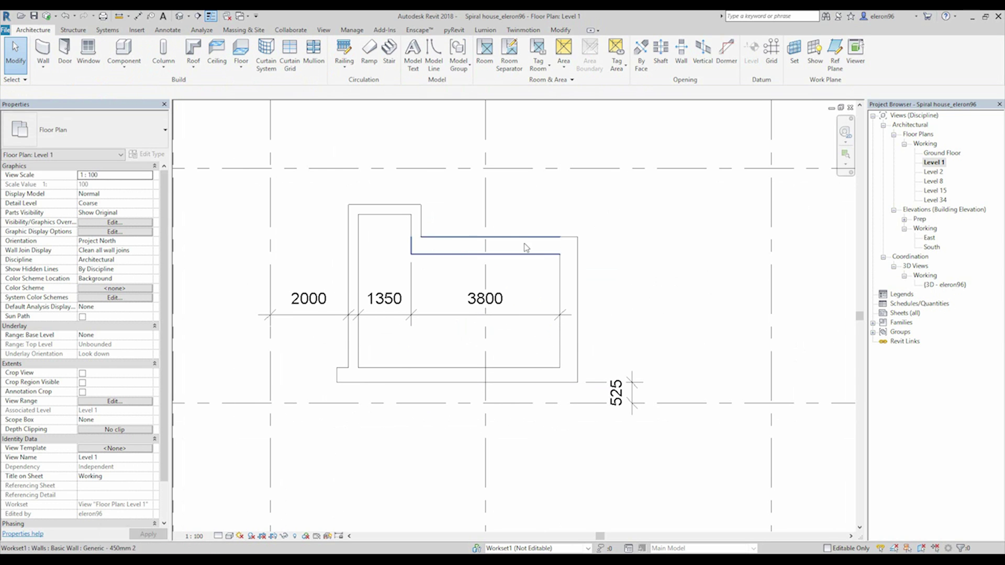
middle_click_drag(471, 319, 524, 300)
left_click(562, 310)
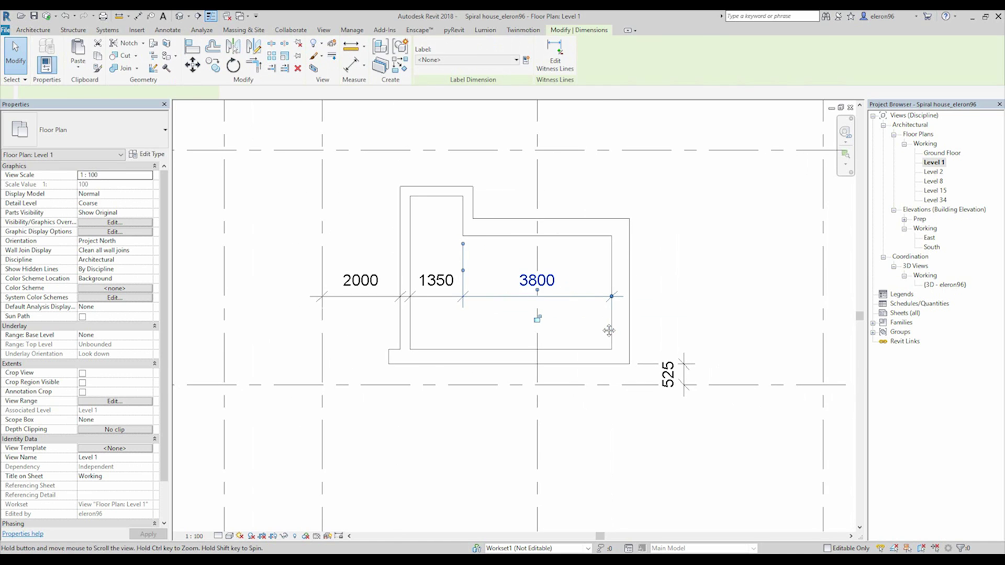
key("Delete")
left_click(434, 297)
key("Delete")
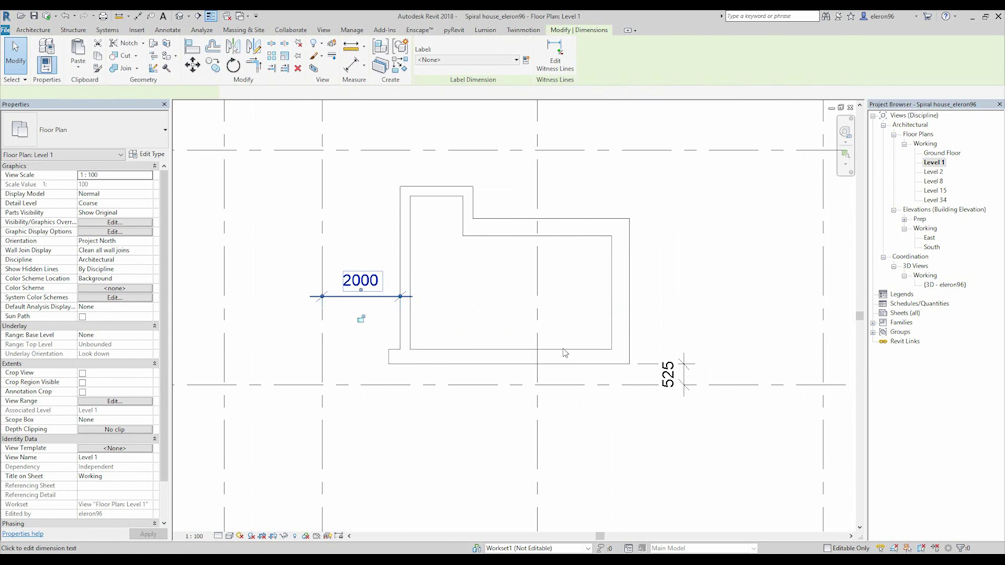
key("Delete")
left_click(644, 365)
key("Delete")
middle_click_drag(454, 198, 445, 265)
middle_click_drag(553, 368, 549, 322)
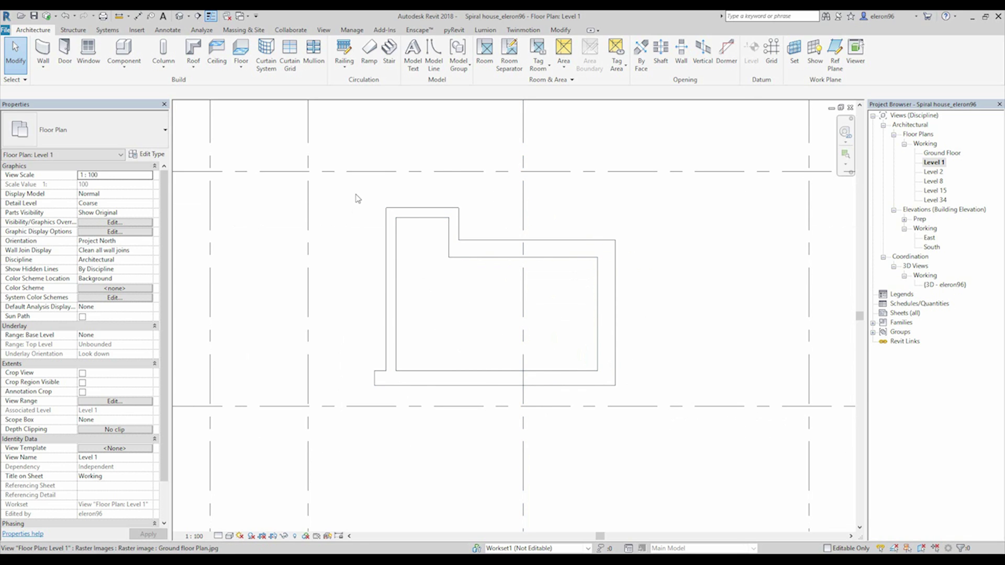
Set the top constraint of all six staircase core walls to Up to level: Level 2.
left_click_drag(359, 190, 655, 401)
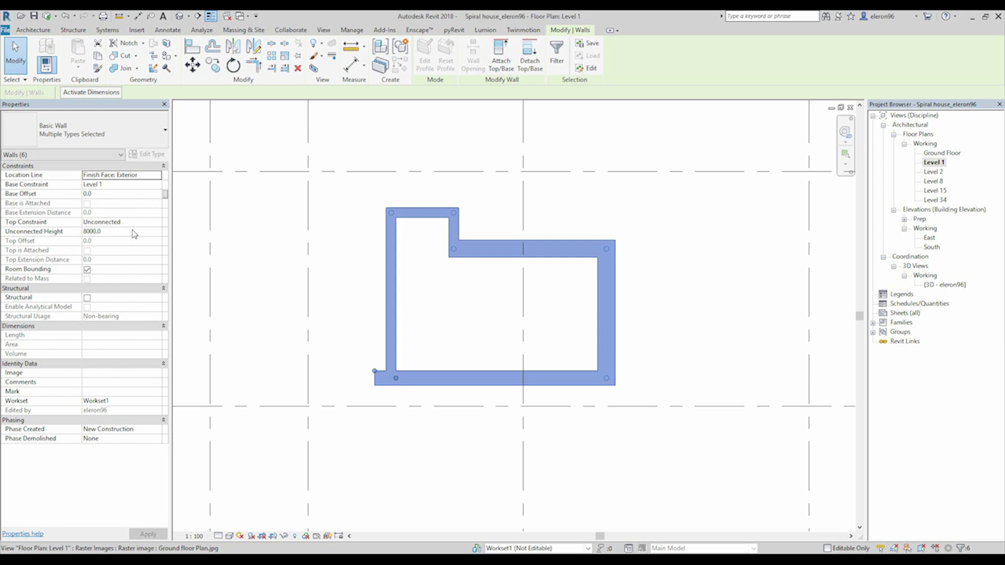
left_click(147, 223)
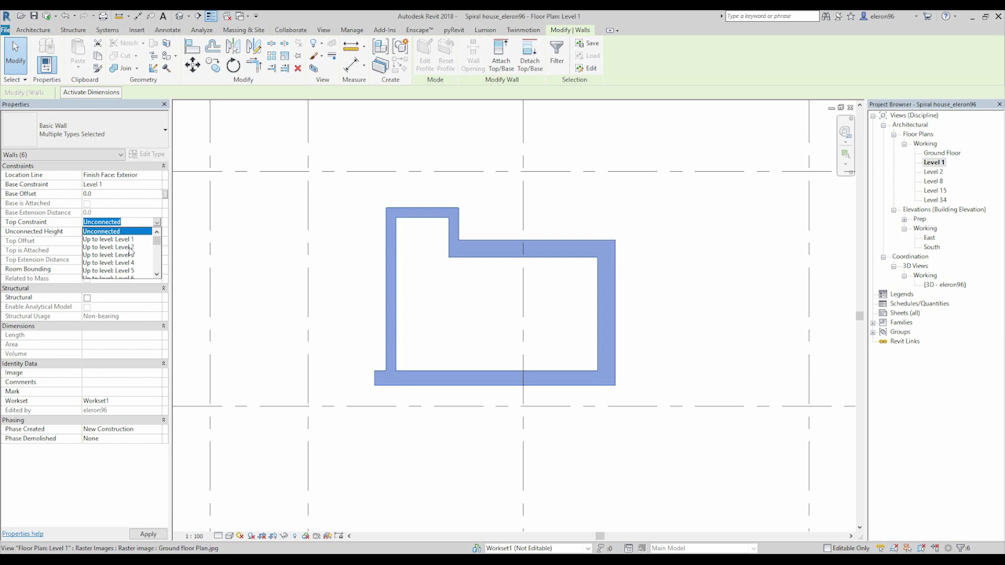
left_click(129, 248)
left_click(260, 242)
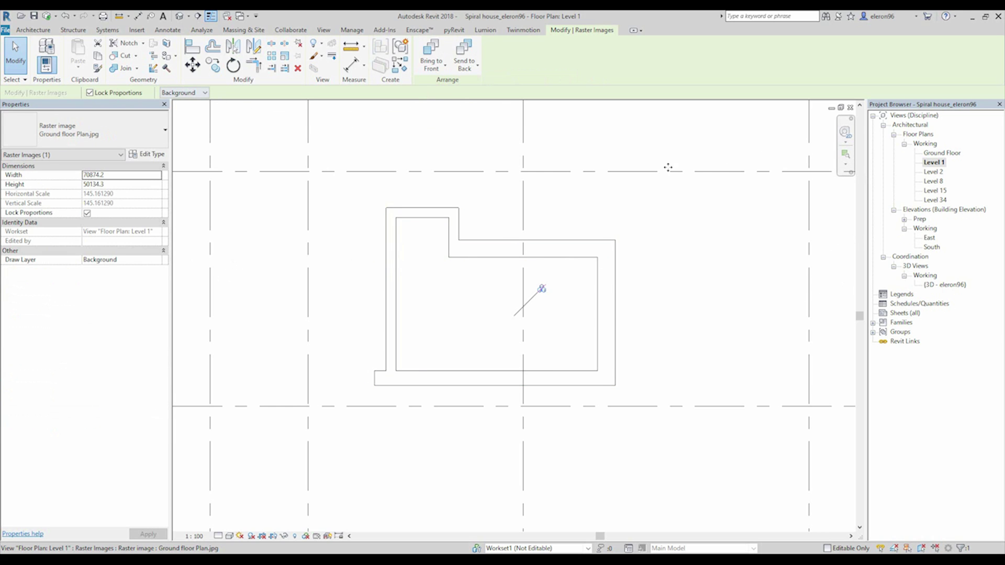
Open the 3D view and set the top offset of all six staircase core walls to -150 mm, then clear the selection.
left_click(179, 16)
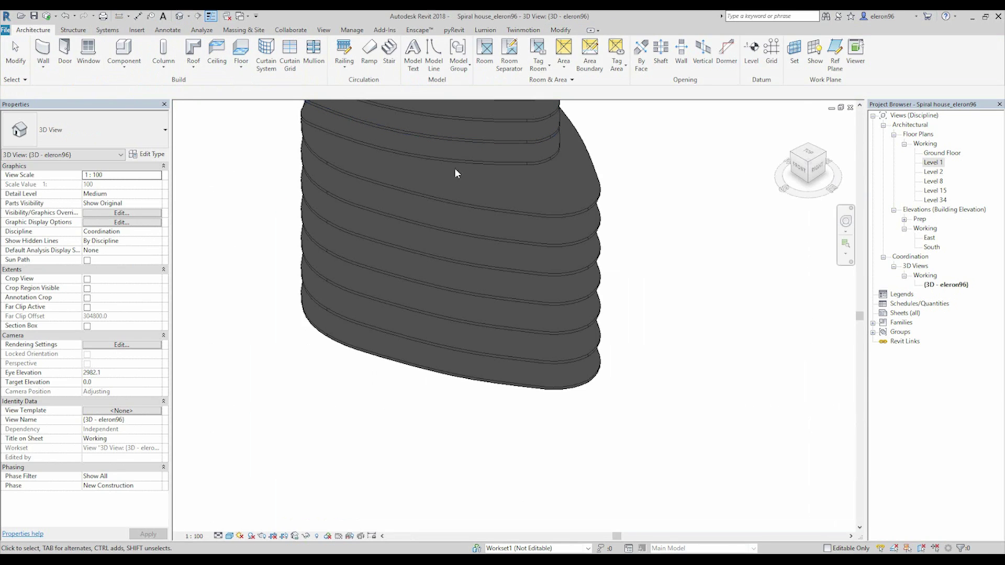
middle_click_drag(503, 310, 578, 197, "shift")
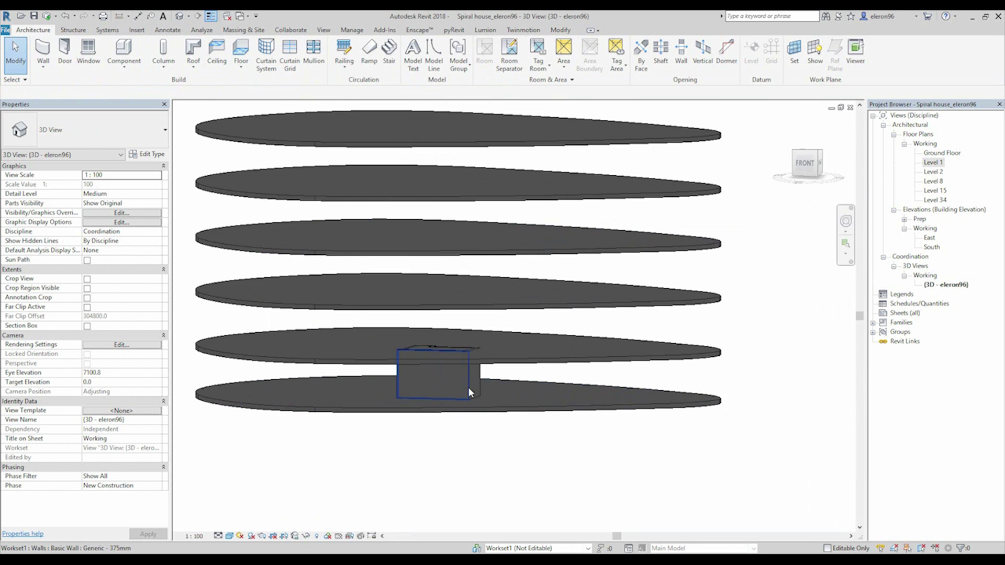
scroll(456, 374, "up", 3)
middle_click_drag(442, 354, 398, 331, "shift")
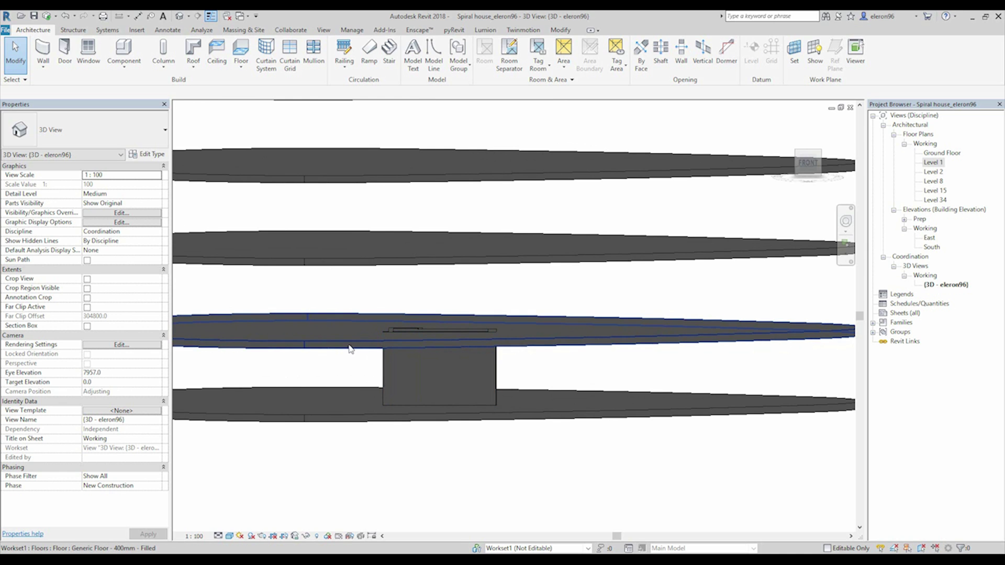
middle_click_drag(376, 353, 511, 354, "shift")
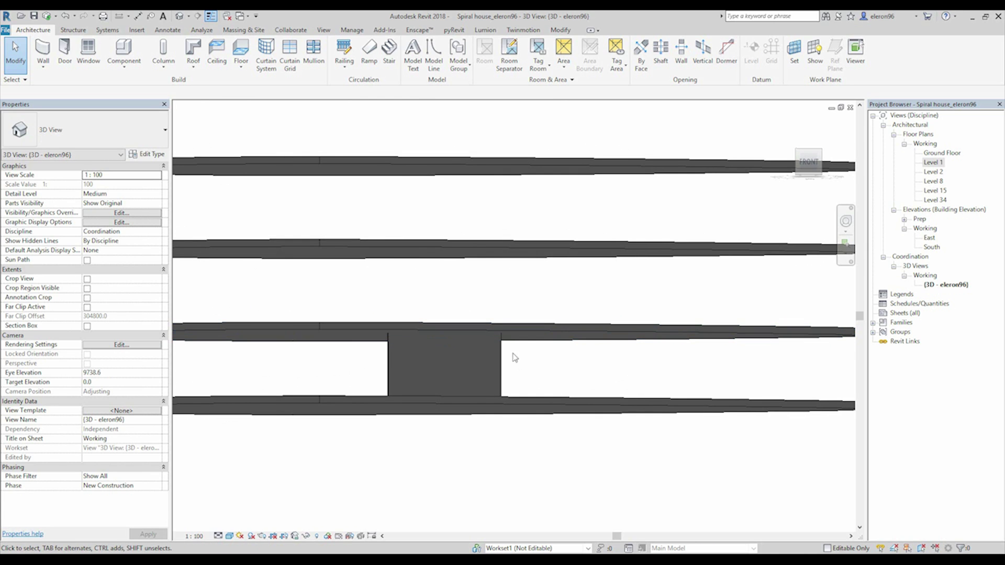
left_click(357, 369)
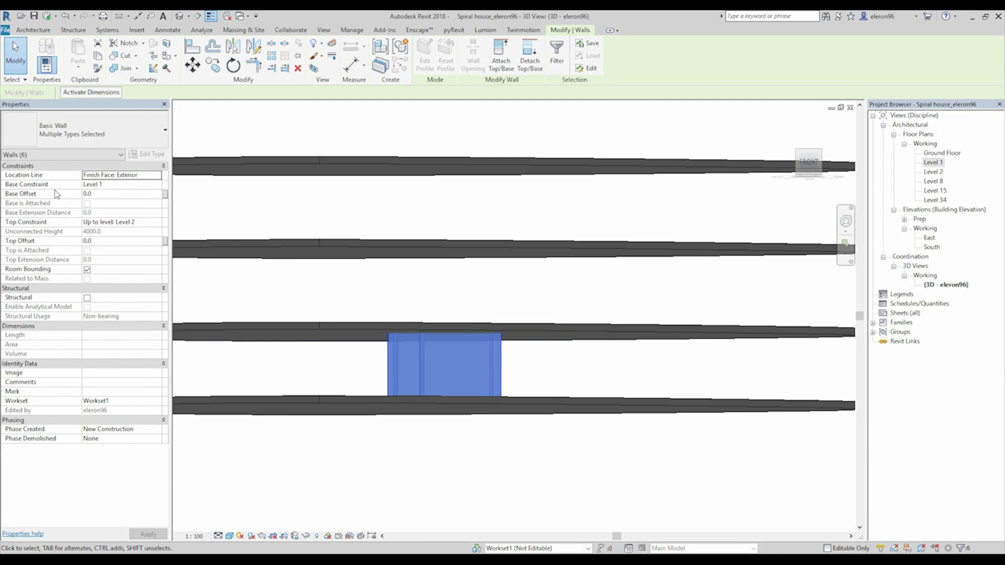
left_click(119, 241)
type("-150")
key("Return")
left_click(514, 366)
mouse_move(514, 363)
middle_mouse_down("shift")
mouse_move(507, 410)
mouse_move(497, 381)
mouse_move(518, 331)
mouse_move(497, 399)
mouse_move(511, 406)
mouse_move(516, 368)
middle_mouse_up("shift")
scroll(511, 371, "down", 3)
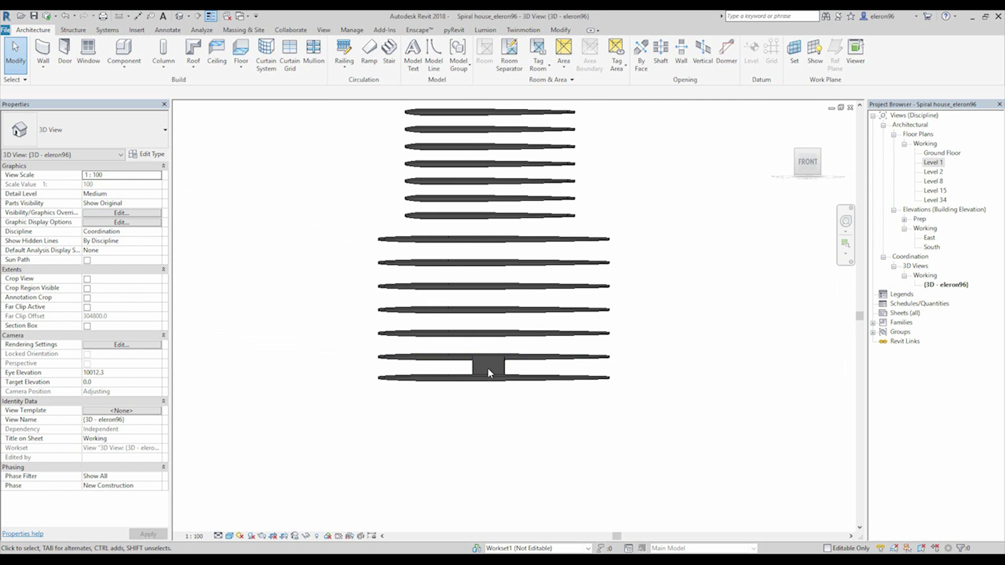
scroll(512, 369, "up", 5)
middle_click_drag(508, 371, 491, 372, "shift")
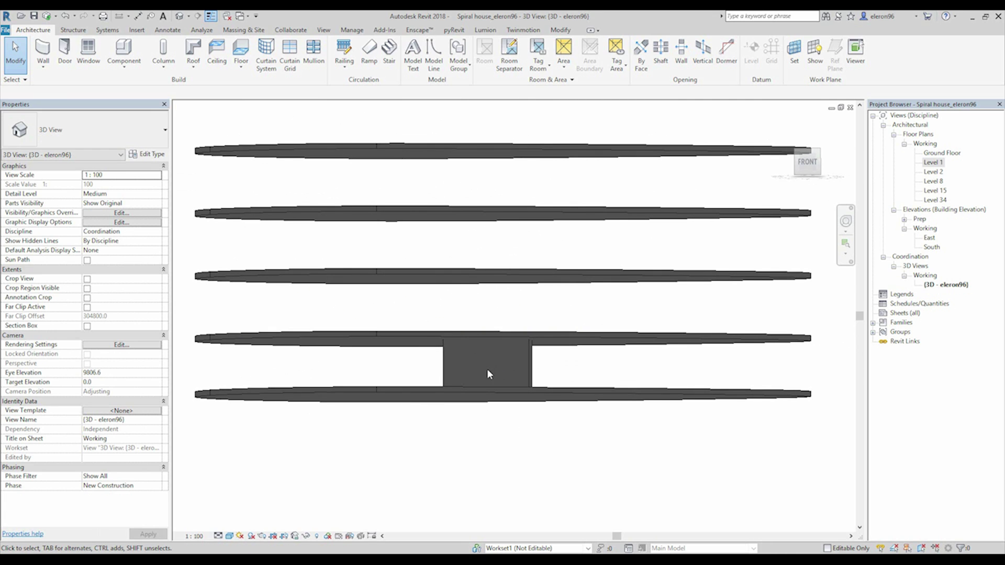
middle_click_drag(523, 215, 533, 298, "shift")
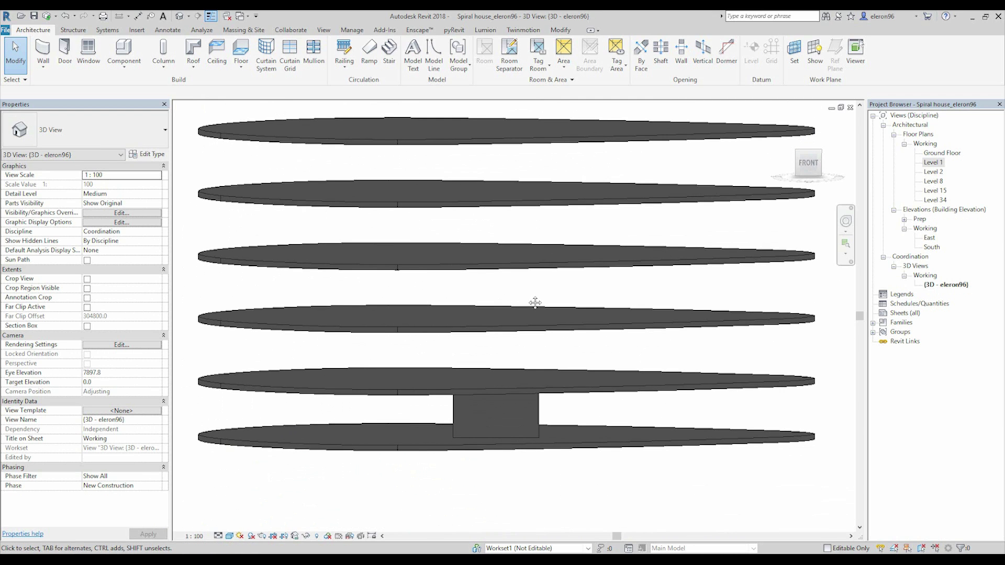
Return to the Level 1 floor plan and set its visual style to Wireframe so the underlying plan image shows.
key("ctrl+Tab")
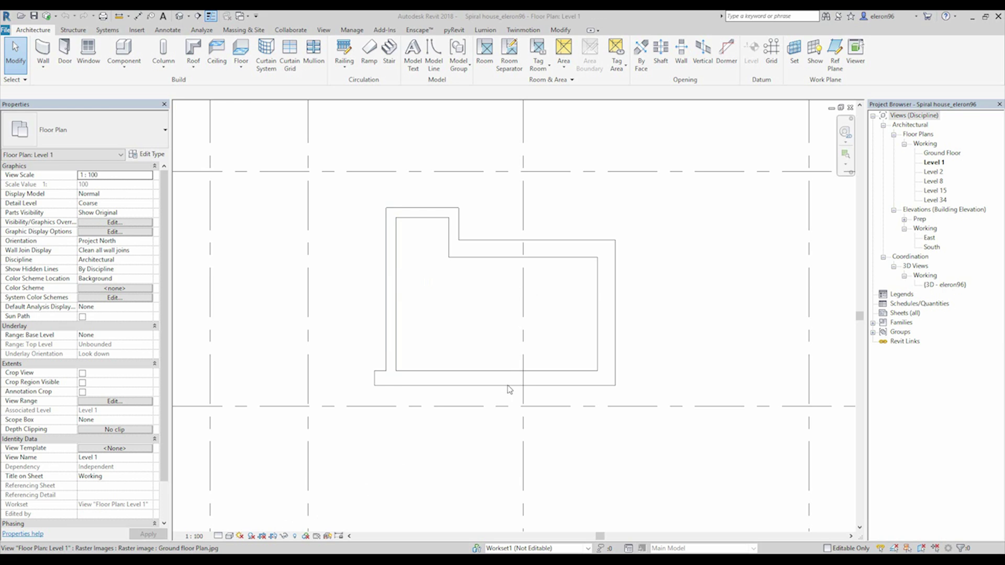
left_click(230, 536)
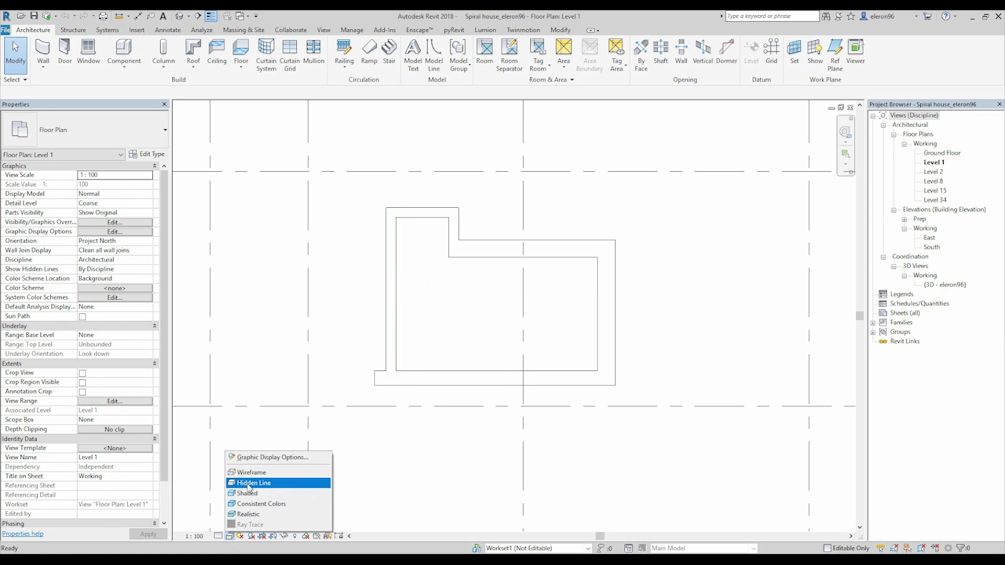
left_click(251, 470)
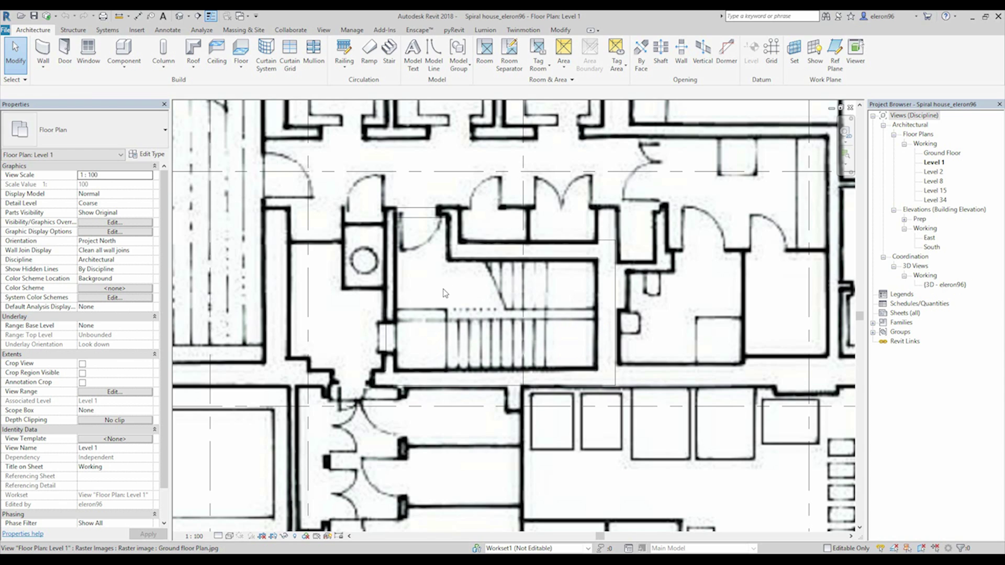
Begin a Cast-In-Place Monolithic Stair from Level 1 to Level 2 with 21 desired risers.
left_click(390, 52)
left_click(83, 131)
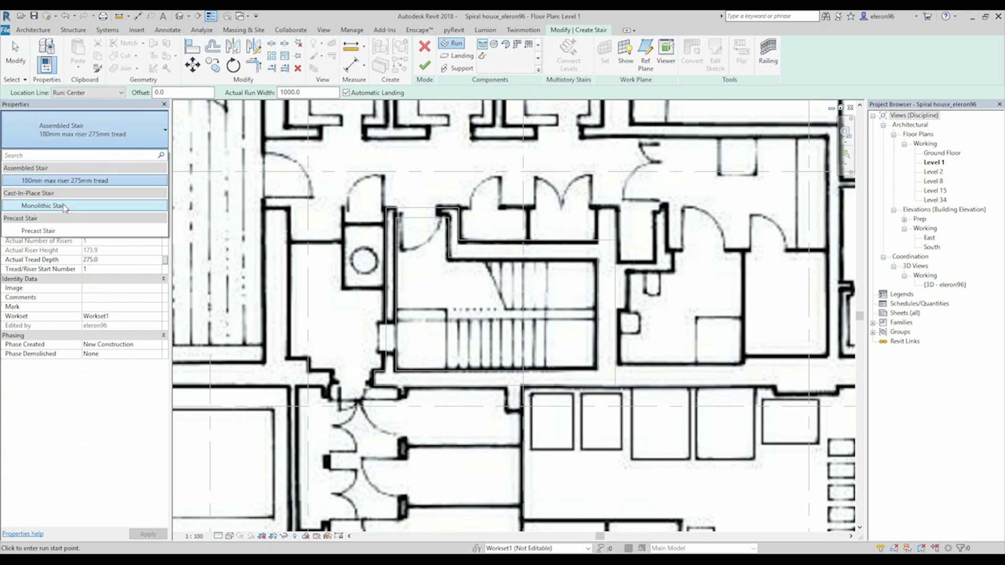
left_click(45, 205)
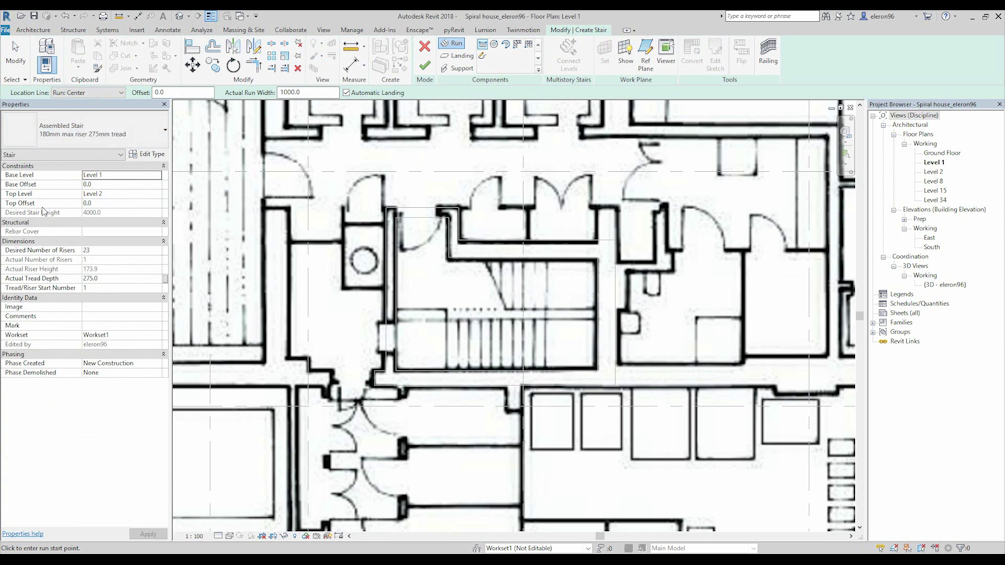
left_click(120, 251)
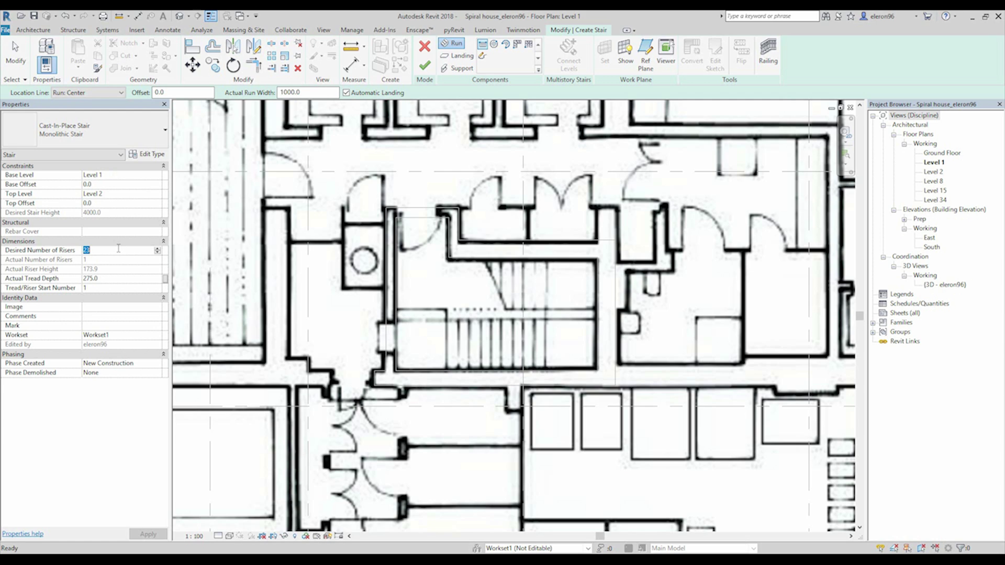
type("21")
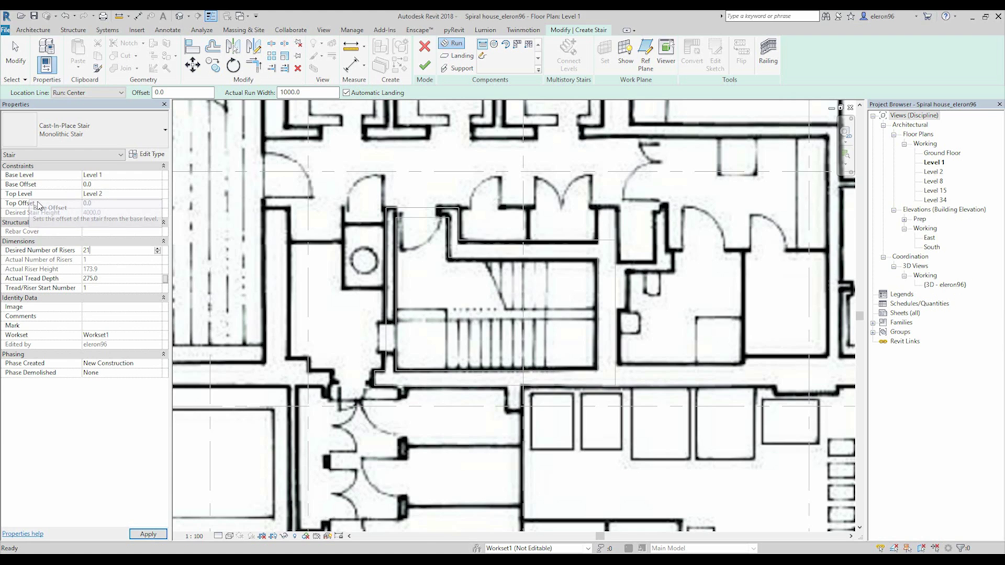
key("Return")
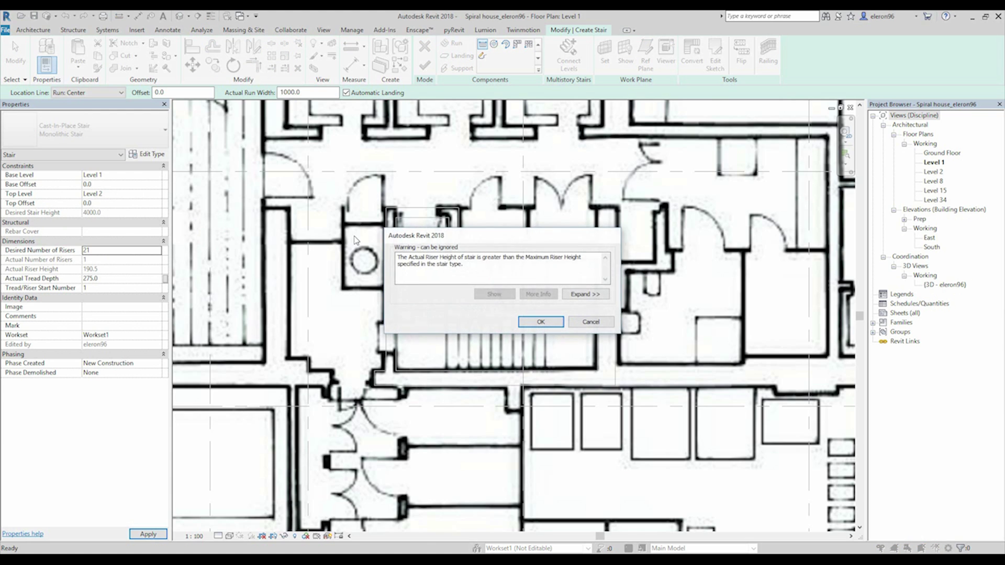
left_click(540, 322)
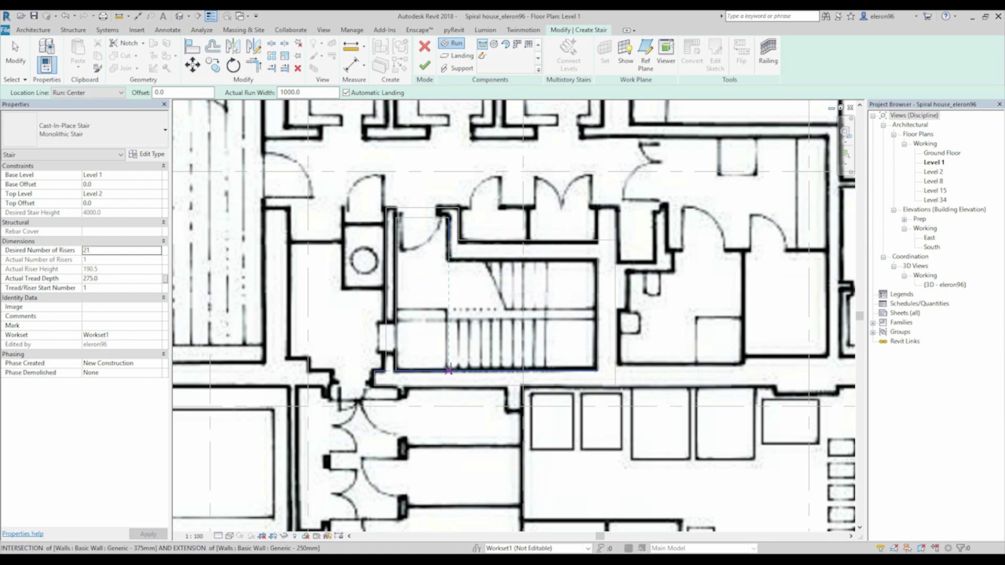
With location line Run: Right, draw a 10-riser run about 2475 mm long along the lower core wall and an 11-riser run back along the upper wall.
left_click(92, 94)
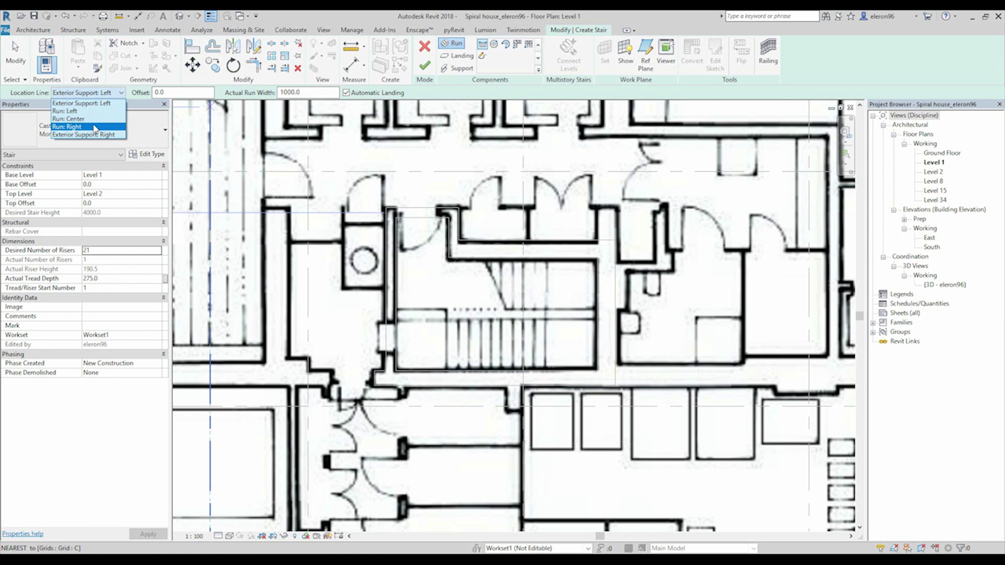
left_click(84, 127)
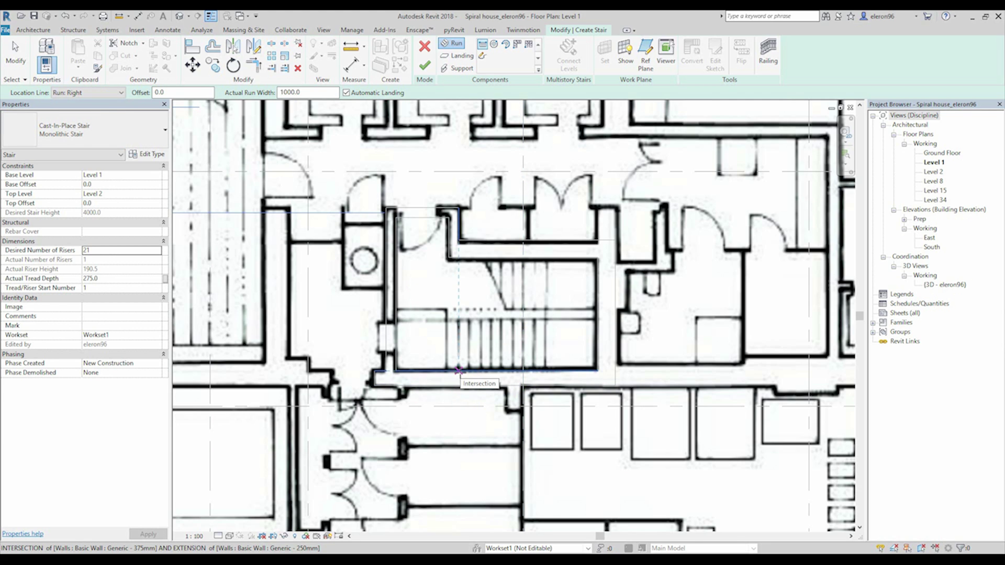
left_click(458, 371)
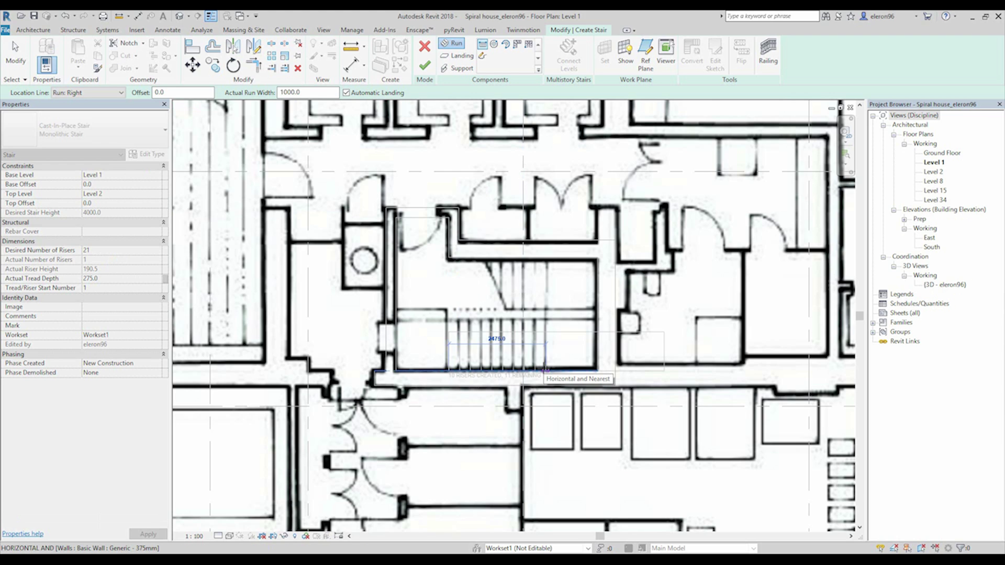
left_click(544, 370)
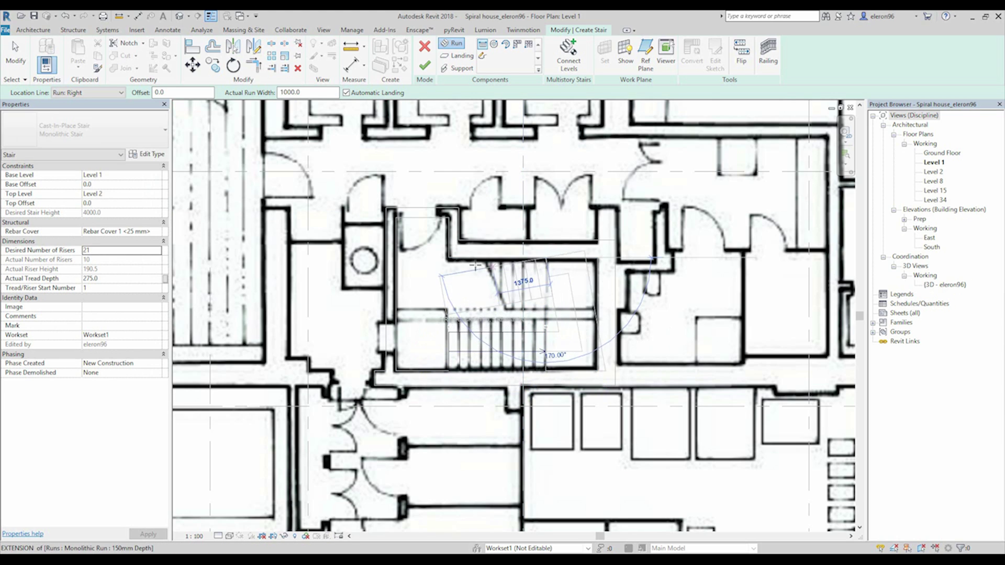
left_click(440, 276)
key("Escape")
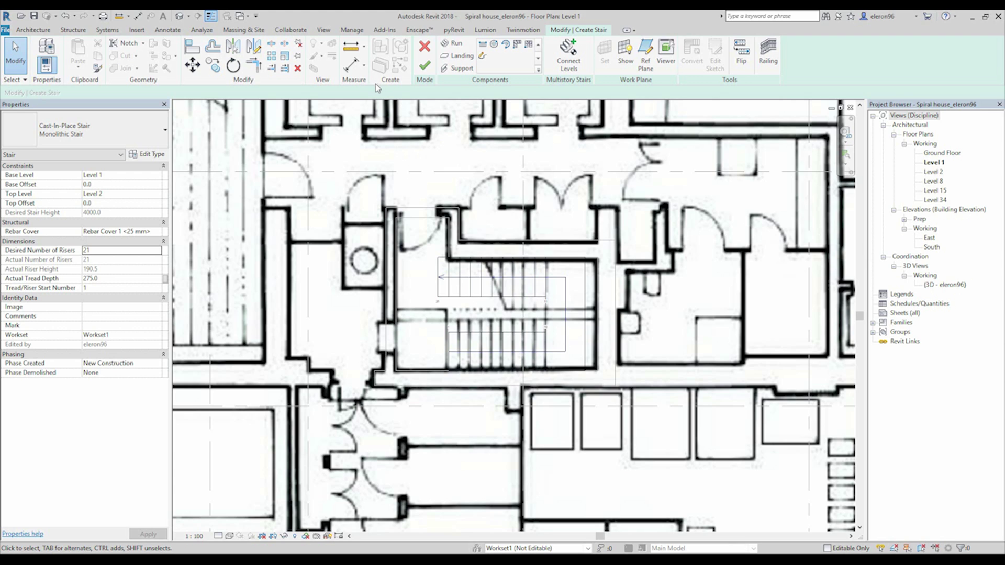
Finish the stair and dismiss the railing warning.
left_click(330, 34)
left_click(332, 68)
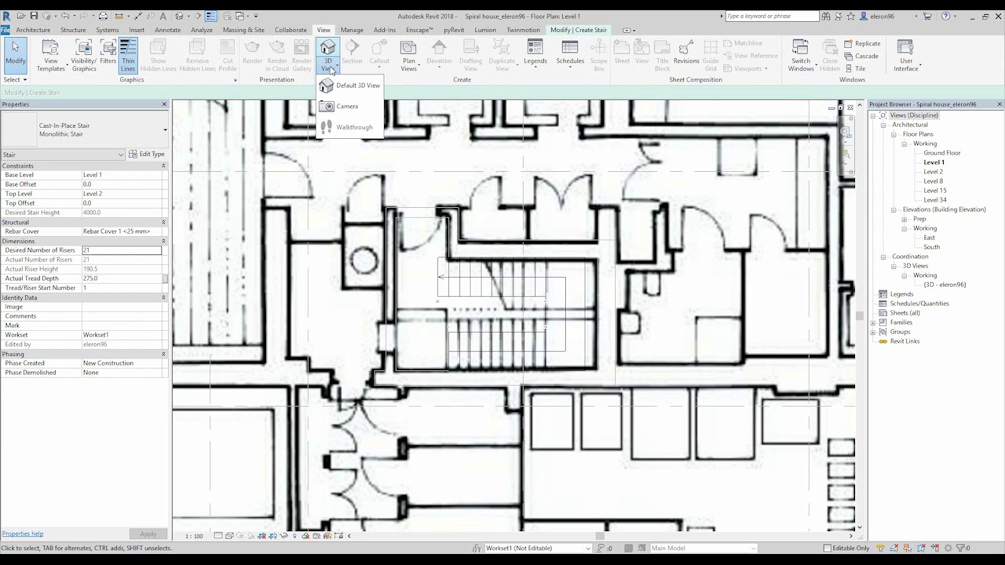
left_click(33, 30)
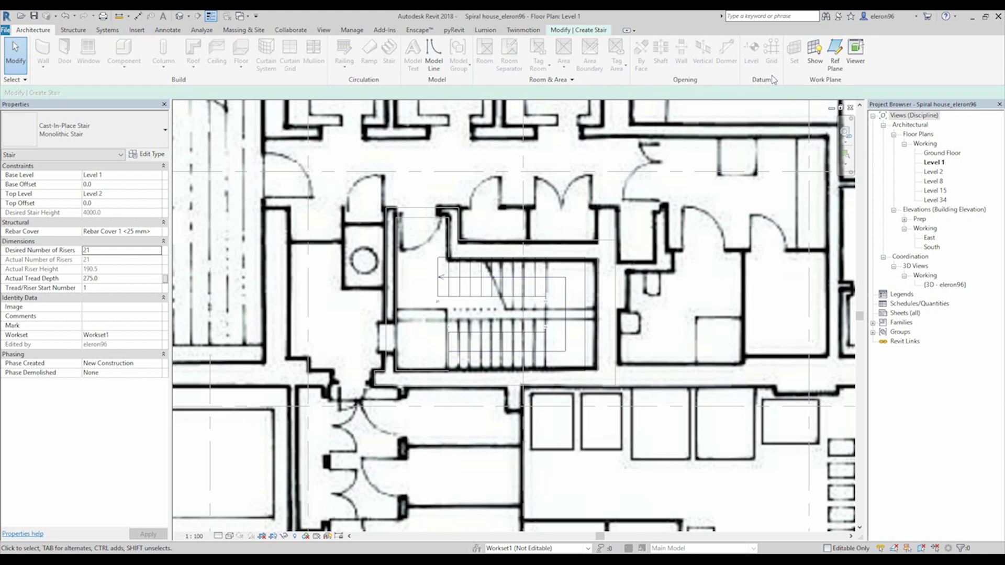
left_click(586, 32)
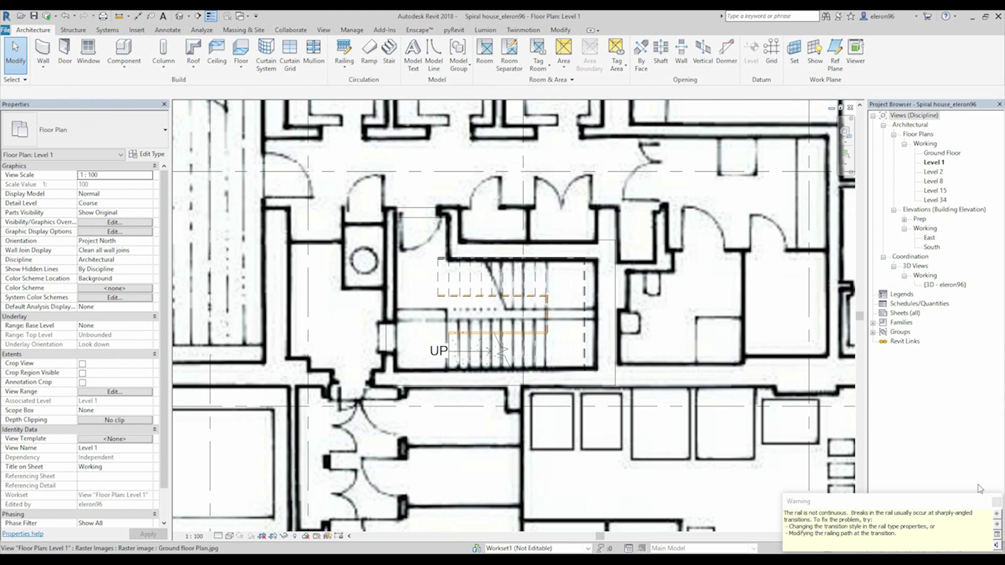
left_click(997, 502)
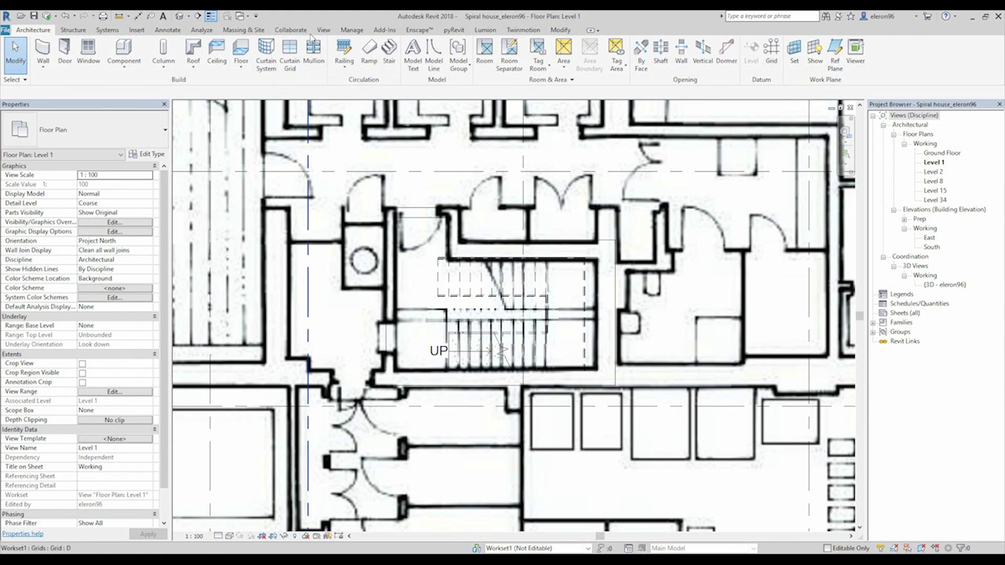
Draw a horizontal building section through the stair's lower run, extending past the core walls on both sides.
left_click(323, 30)
left_click(352, 53)
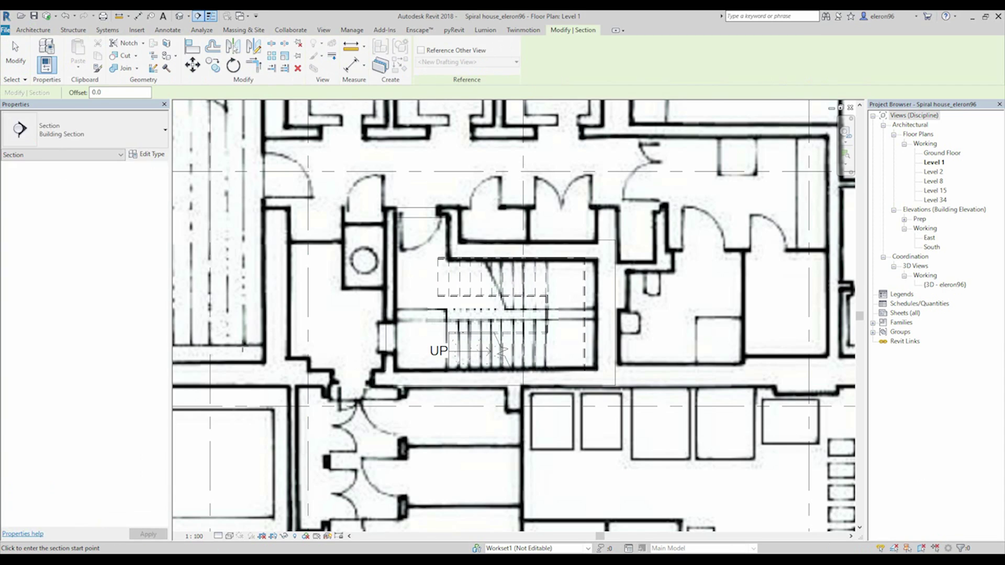
left_click(692, 346)
key("Escape")
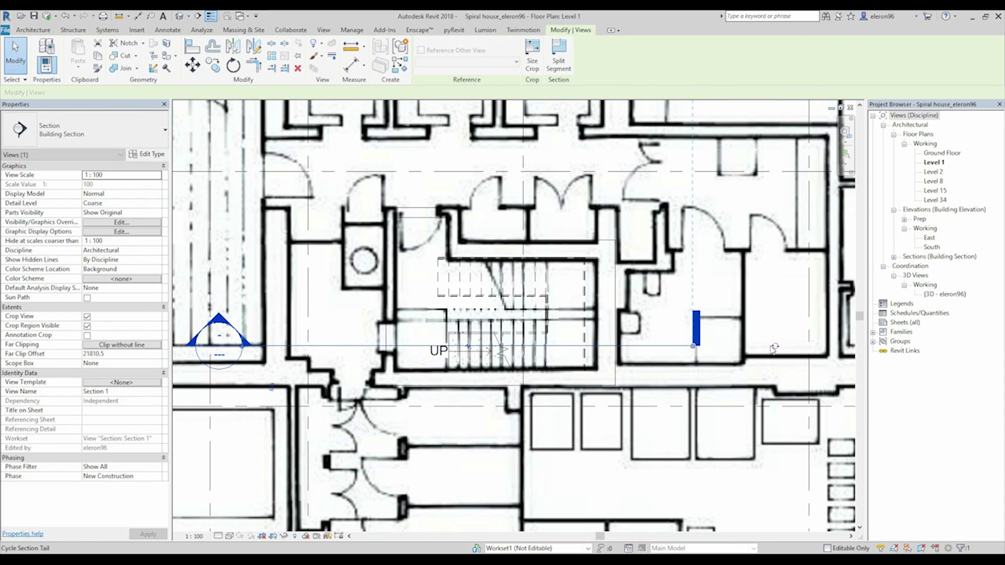
Set the Title on Sheet of Section 1 to Working.
left_click(893, 256)
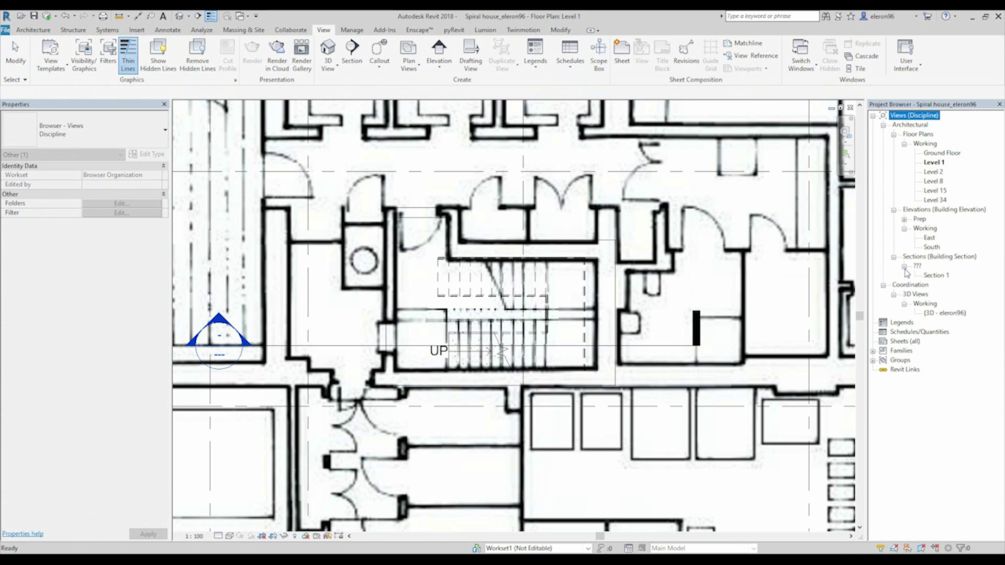
left_click(935, 275)
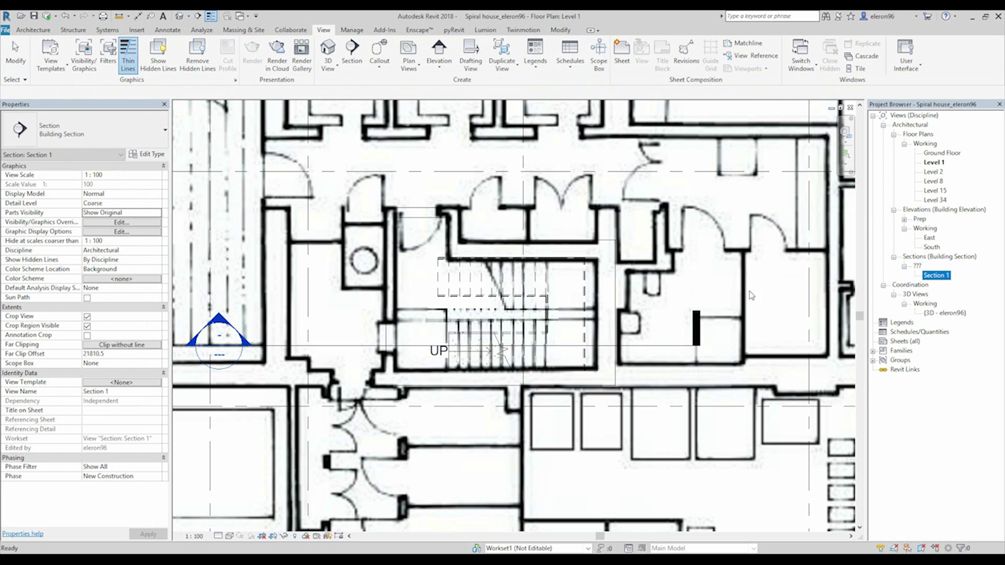
left_click(108, 413)
left_click(157, 411)
left_click(105, 428)
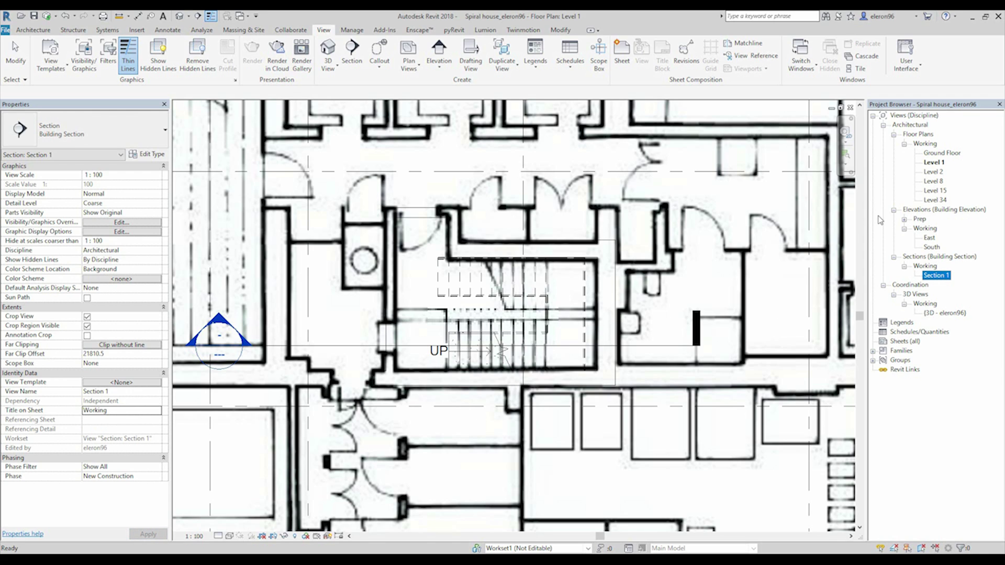
Open the Section 1 view at the stair between Level 1 and Level 2.
left_click(906, 144)
left_click(905, 144)
left_click(894, 135)
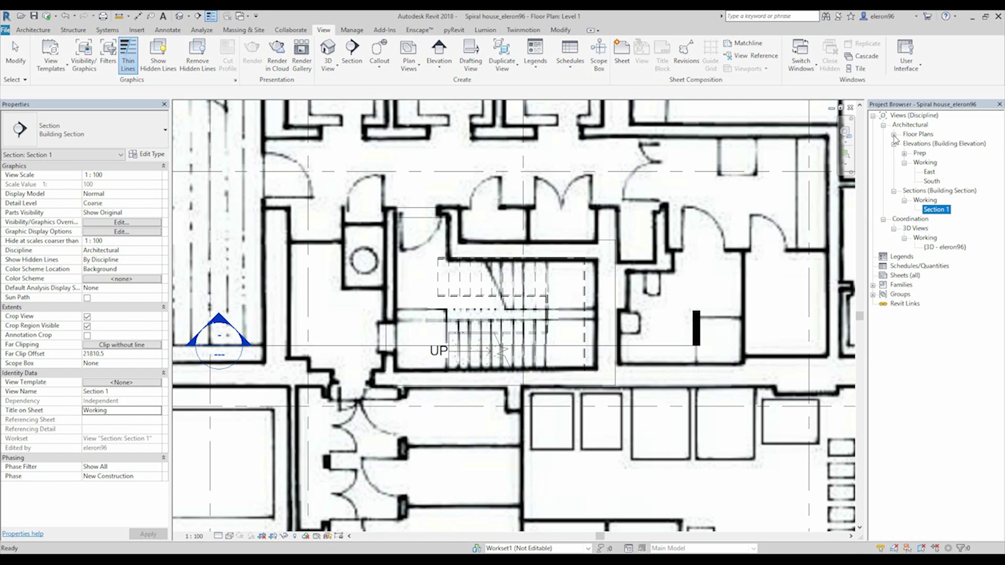
left_click(894, 135)
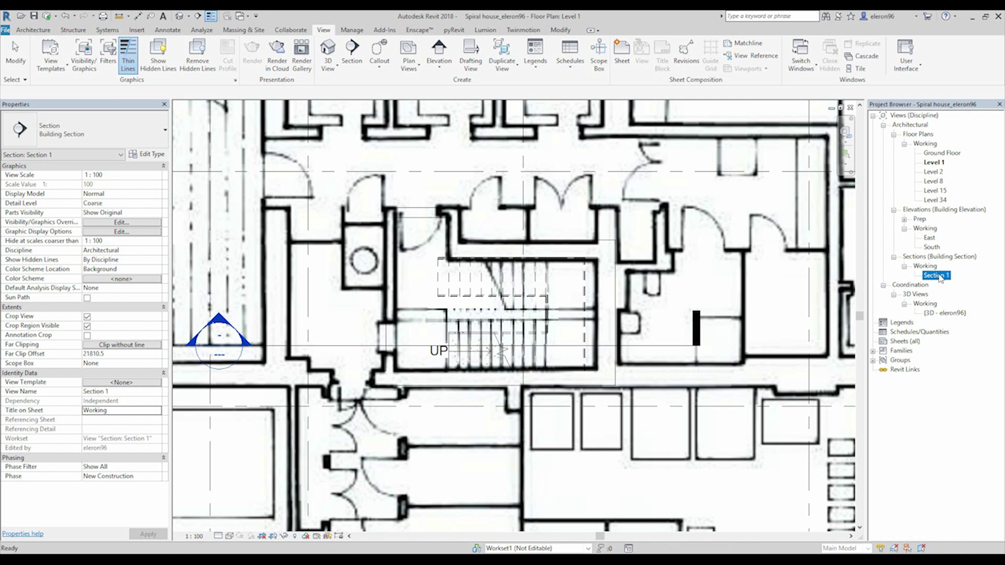
double_click(936, 276)
scroll(487, 335, "up", 8)
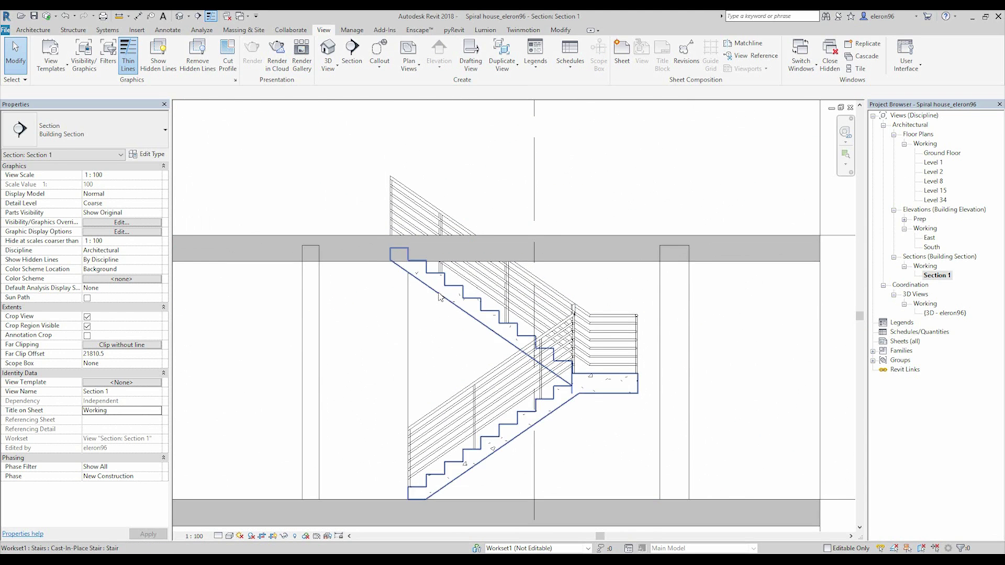
Set the section view's visual style to Hidden Line and its detail level to Fine.
left_click(229, 535)
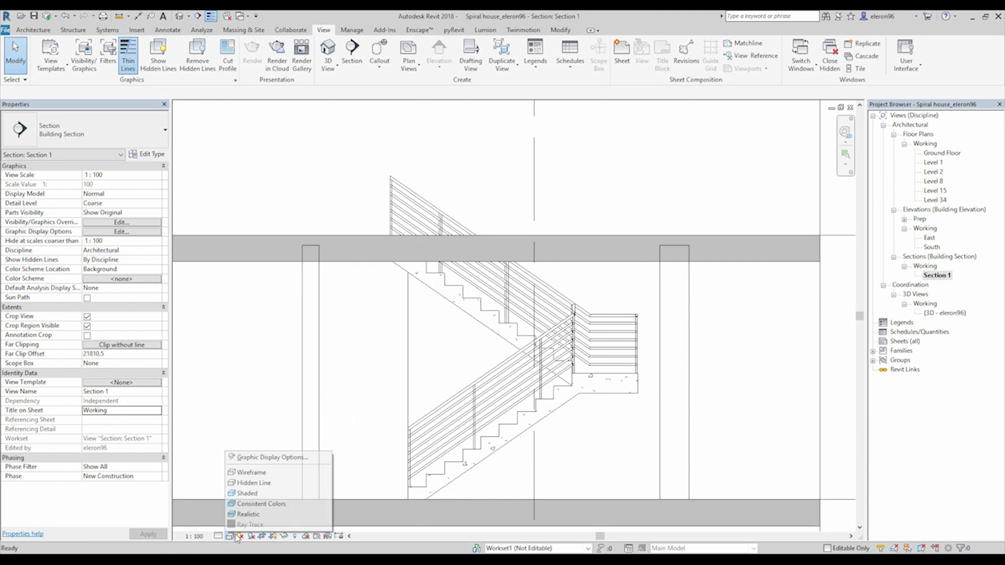
left_click(257, 484)
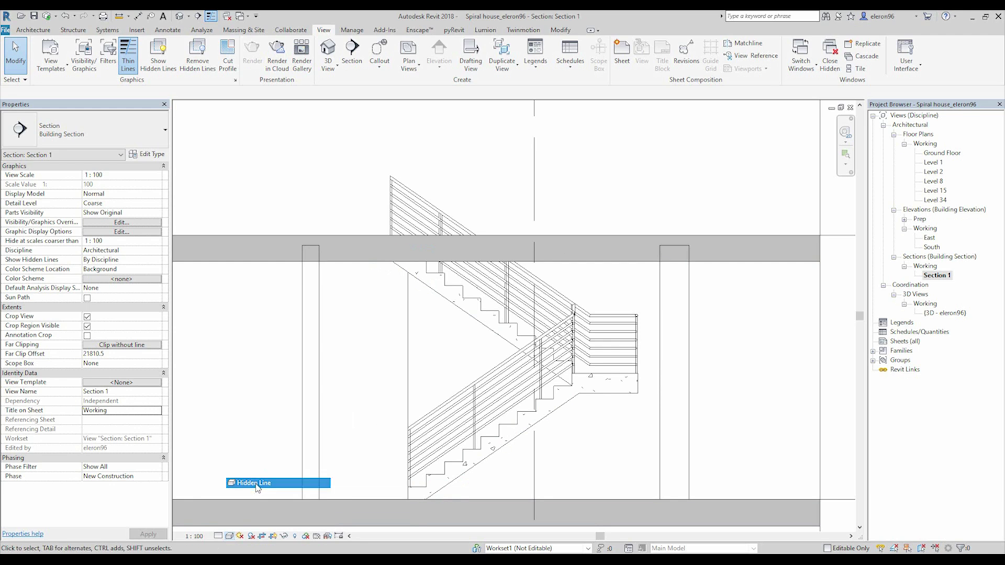
left_click(221, 536)
left_click(233, 523)
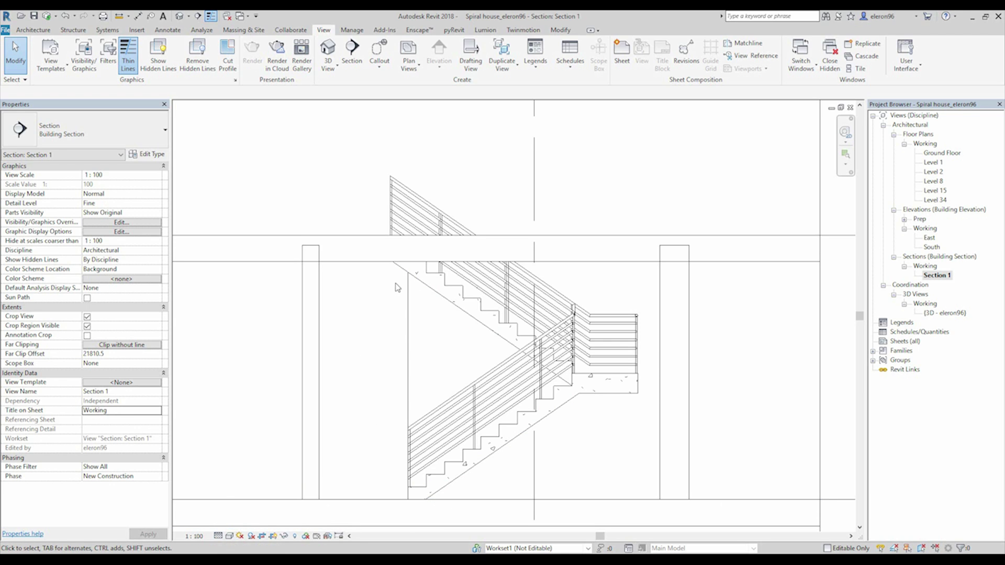
Delete both 900mm Pipe railings from the stair.
middle_click_drag(397, 288, 403, 322)
left_click(451, 316)
middle_click_drag(504, 423, 493, 370)
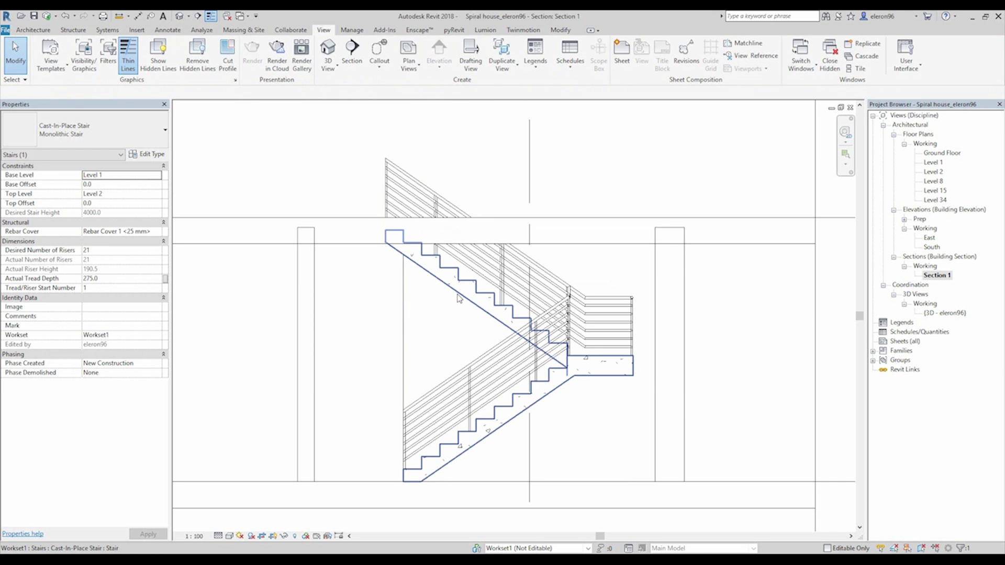
left_click(413, 185)
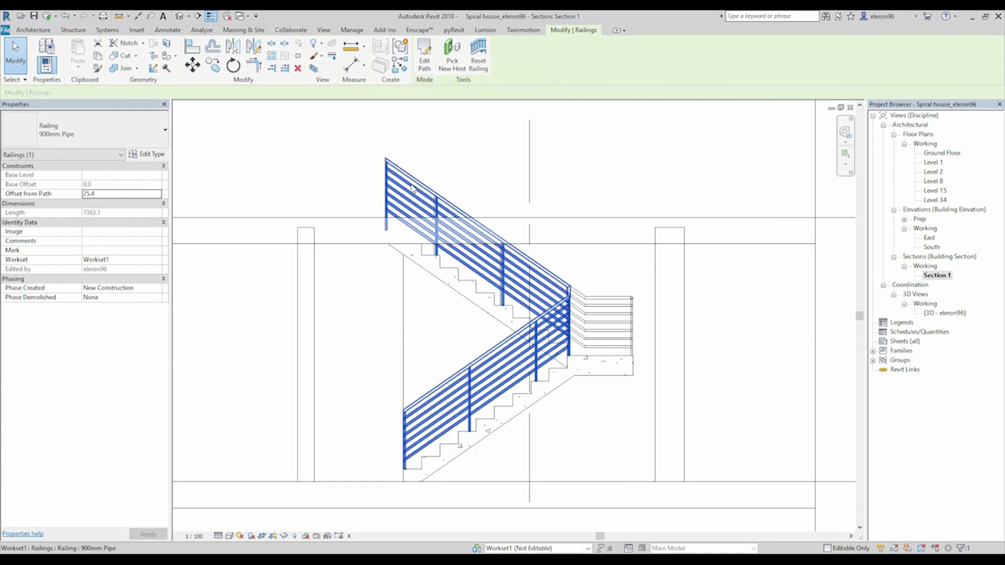
key("Escape")
left_click(606, 307)
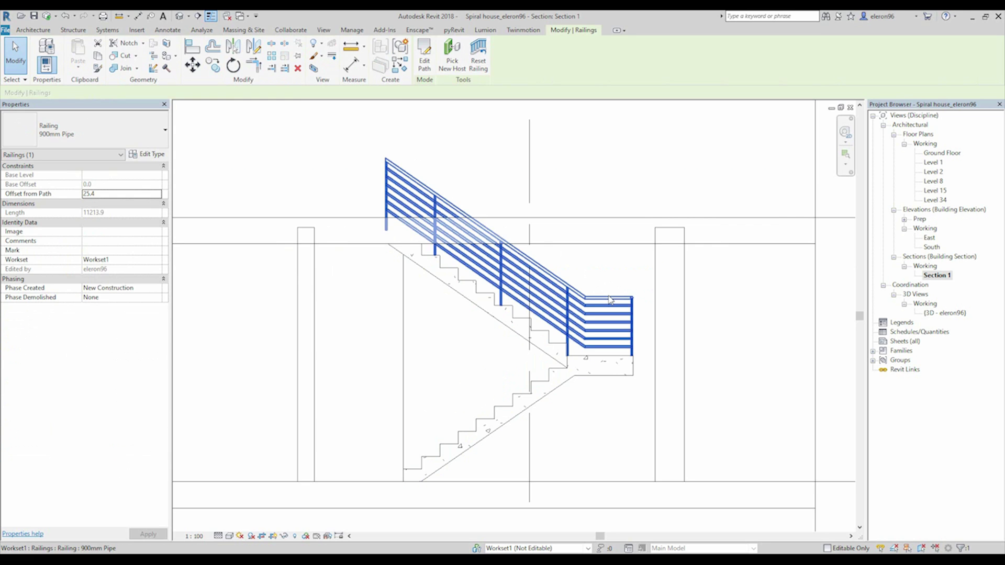
key("Delete")
Edit the monolithic stair and turn off End with Riser for the upper run.
double_click(479, 294)
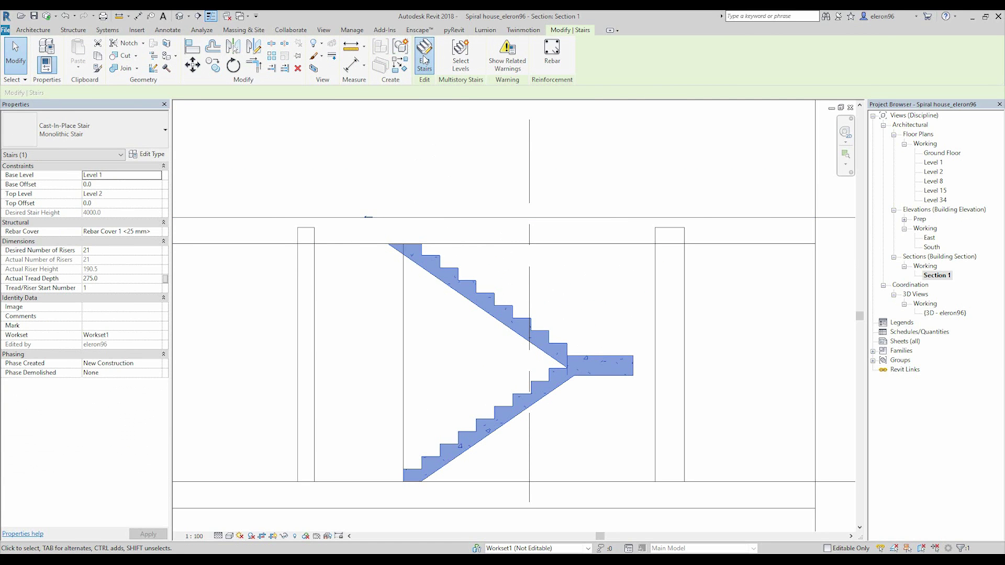
left_click(450, 274)
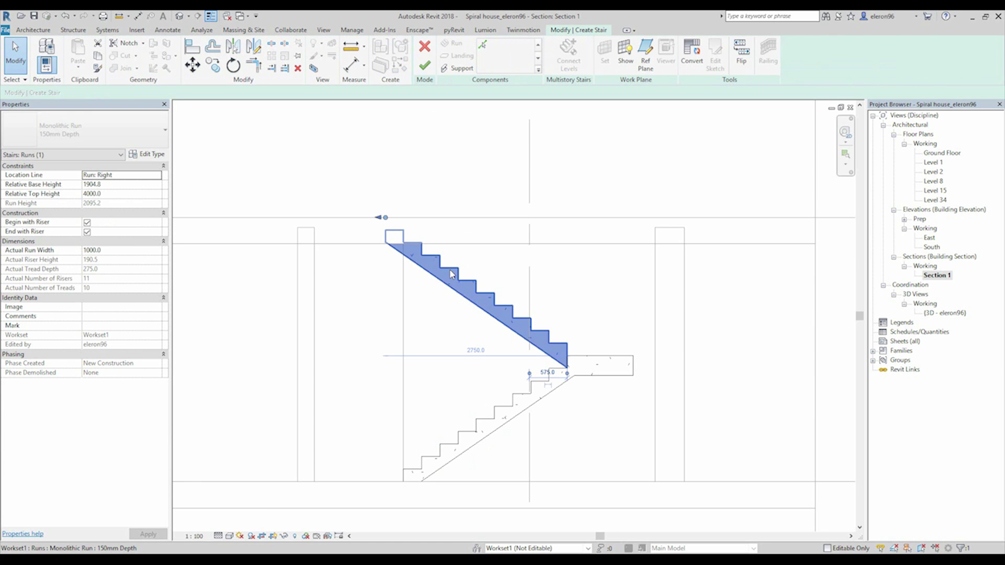
mouse_move(384, 217)
left_mouse_down()
mouse_move(354, 215)
mouse_move(380, 217)
left_mouse_up()
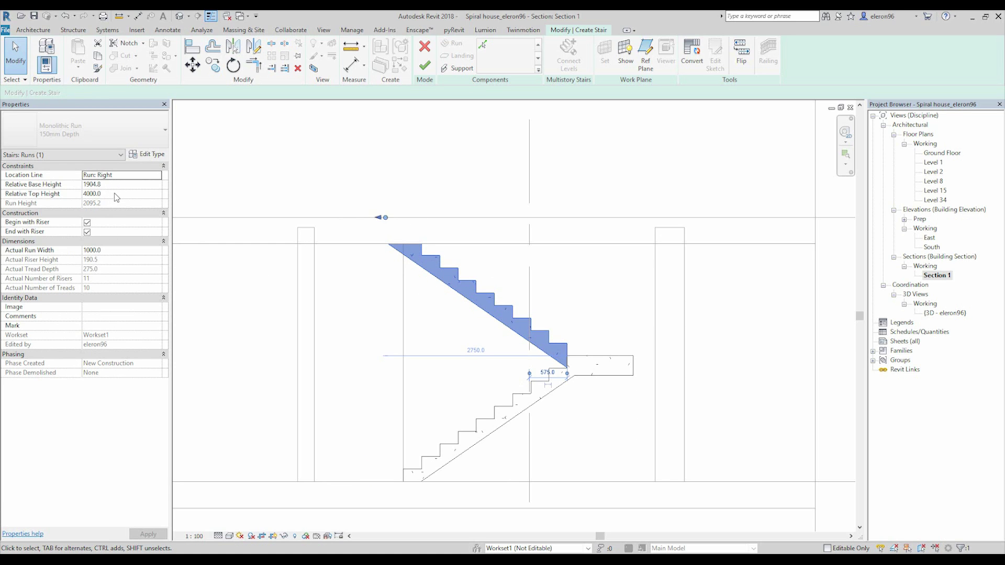
left_click(87, 232)
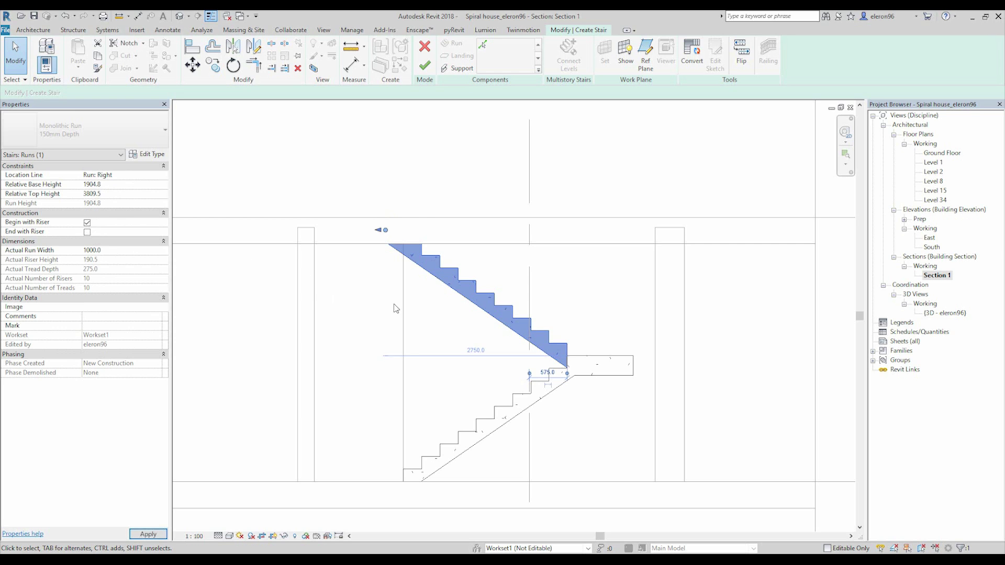
left_click(260, 252)
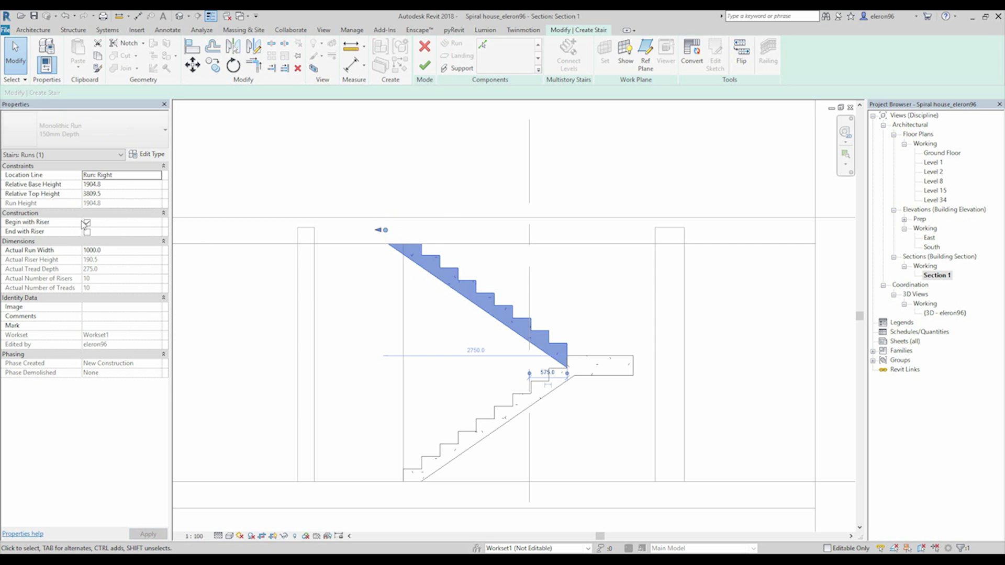
Keep Begin with Riser enabled for the upper run and set its Relative Top Height to 4000.0.
left_click(455, 292)
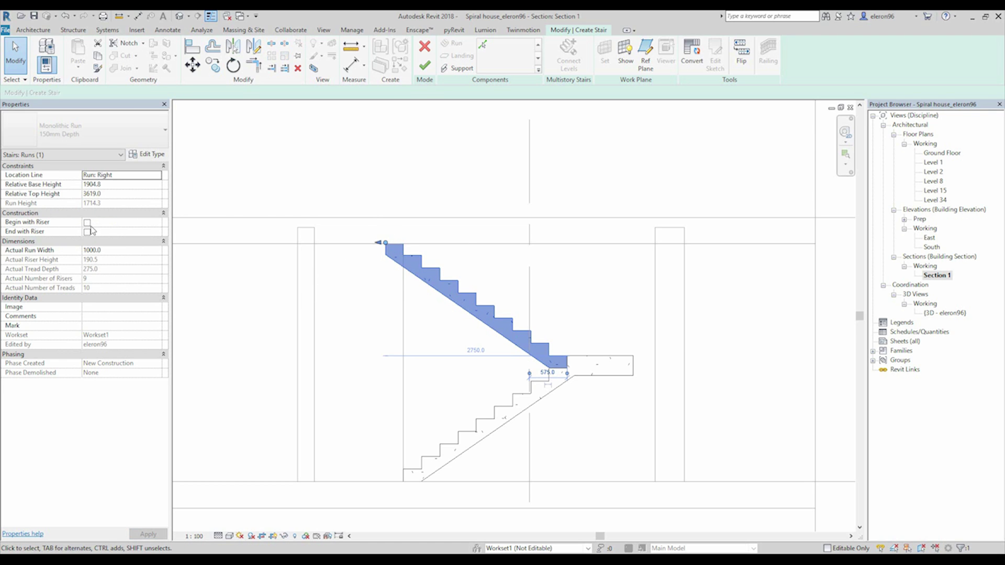
left_click(87, 222)
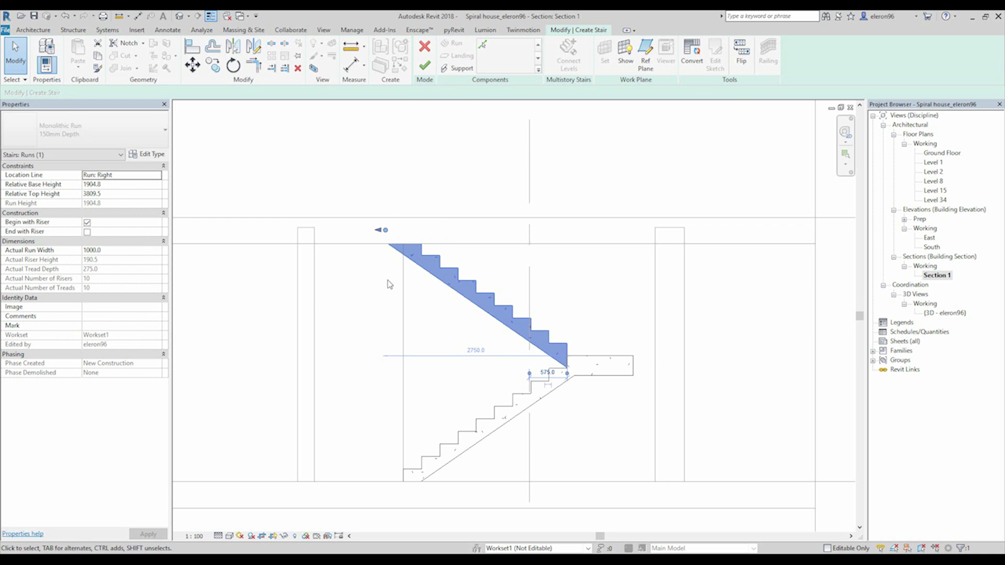
left_click(117, 197)
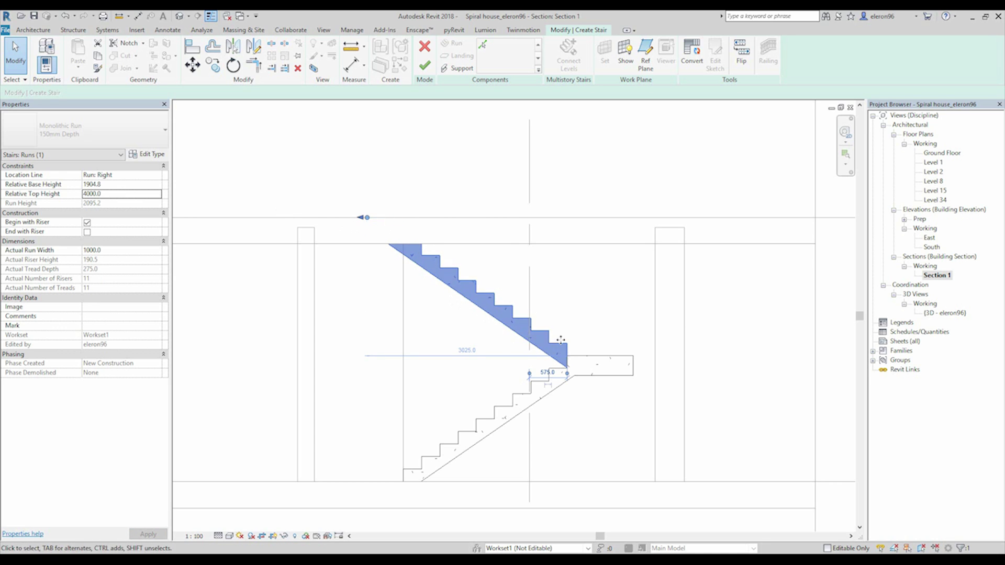
Move both stair runs and the landing together until the landing's outer edge meets the inner face of the adjacent wall.
left_click(550, 389)
left_click(526, 366)
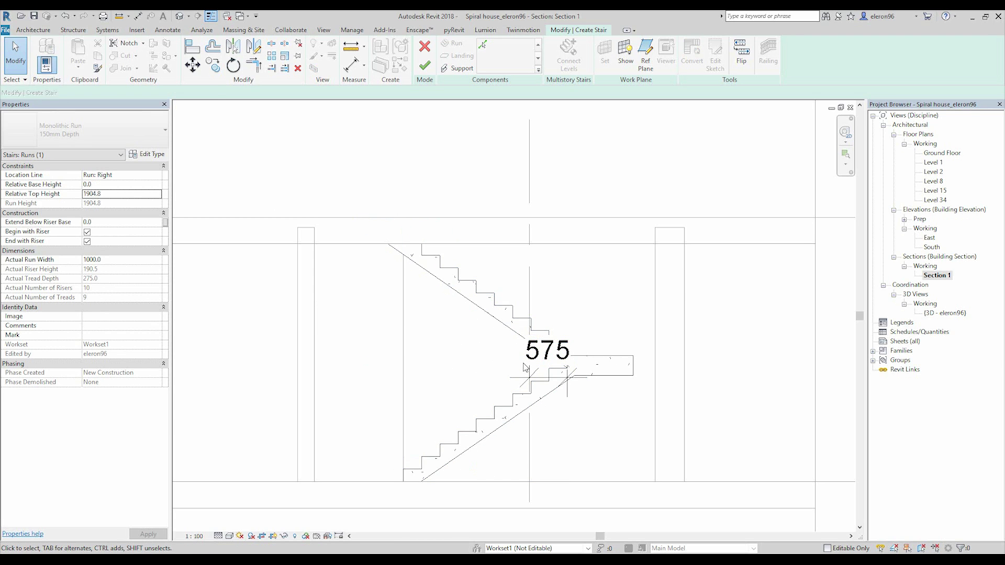
left_click(515, 334)
left_click(523, 390, "ctrl")
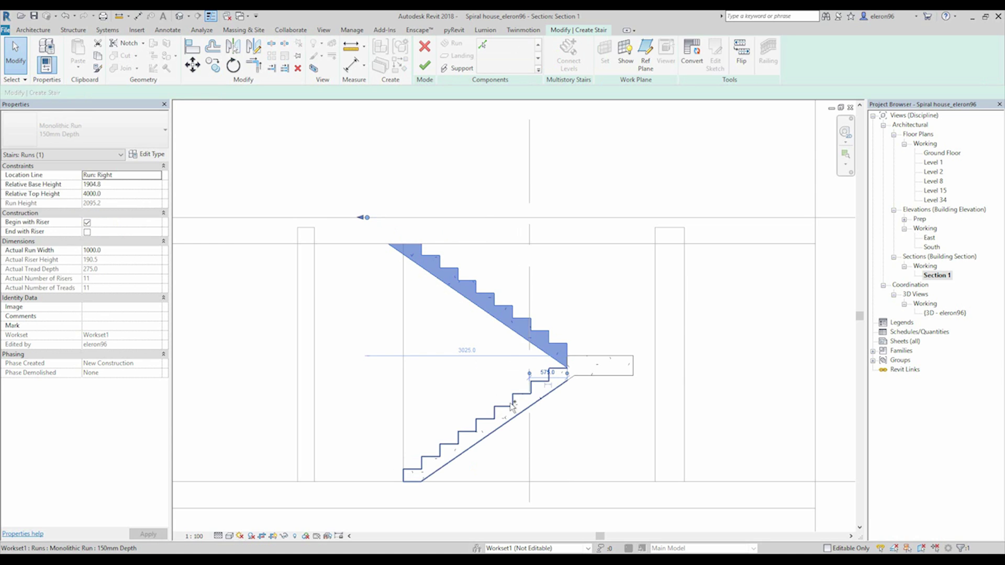
left_click(632, 367, "ctrl")
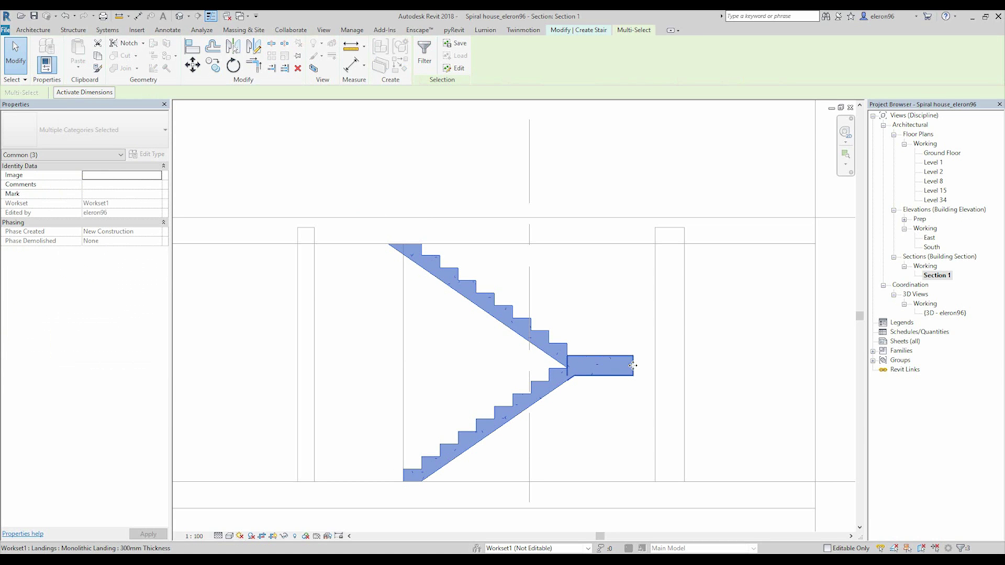
left_click_drag(642, 365, 655, 366)
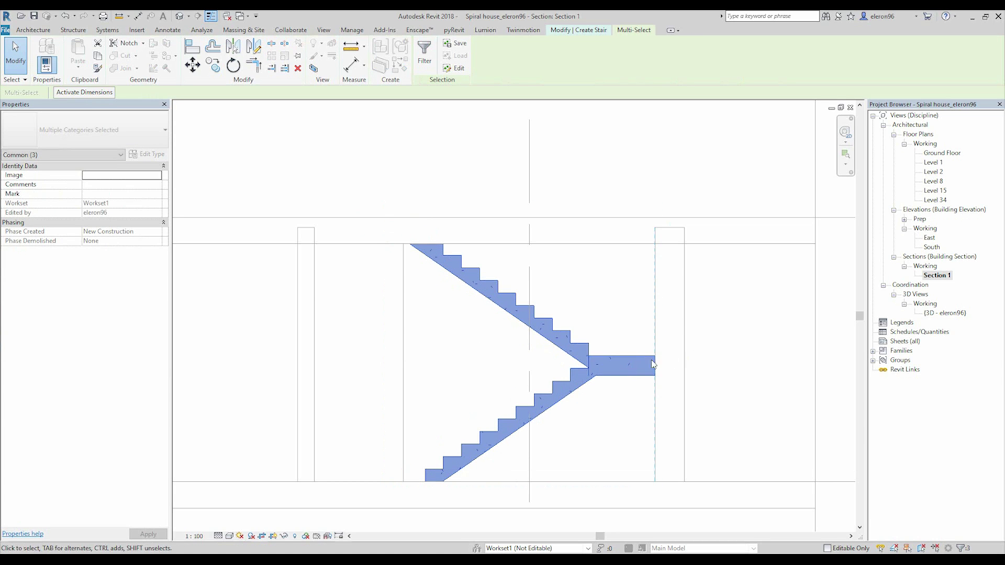
Move the lower run back about 325 mm, away from the landing wall, and finish editing the stair.
left_click(453, 459)
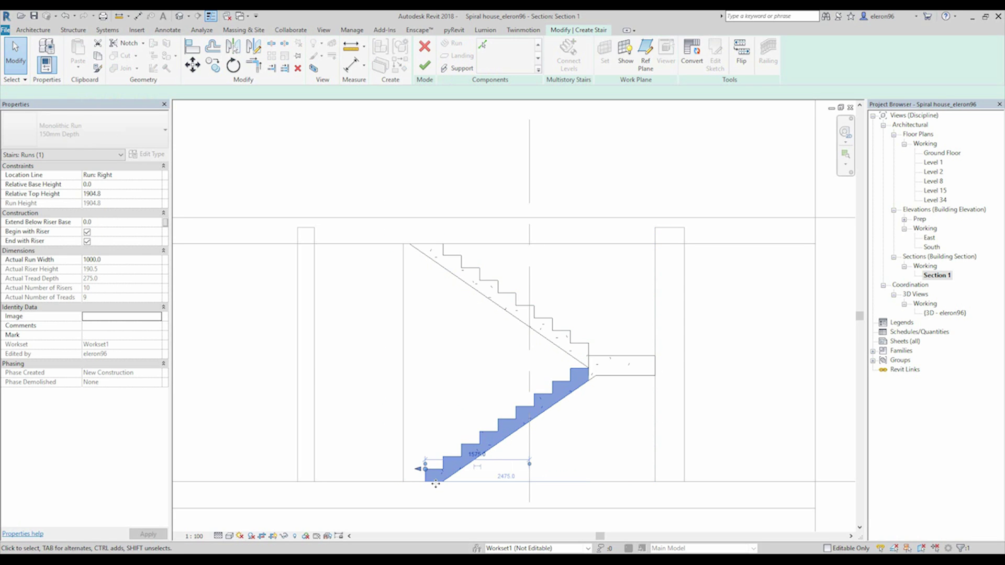
left_click(472, 454)
key("Escape")
left_click_drag(450, 470, 437, 474)
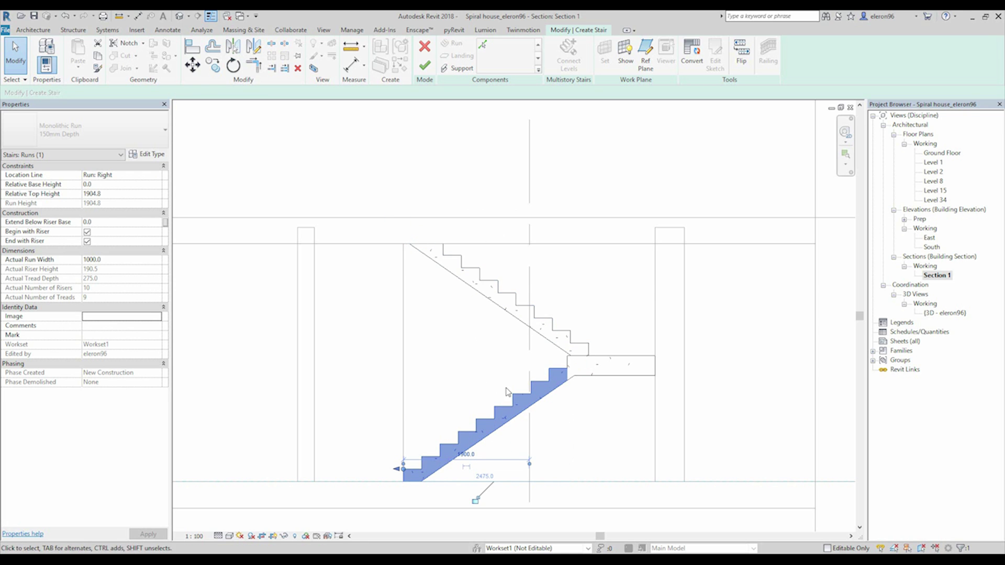
left_click(425, 65)
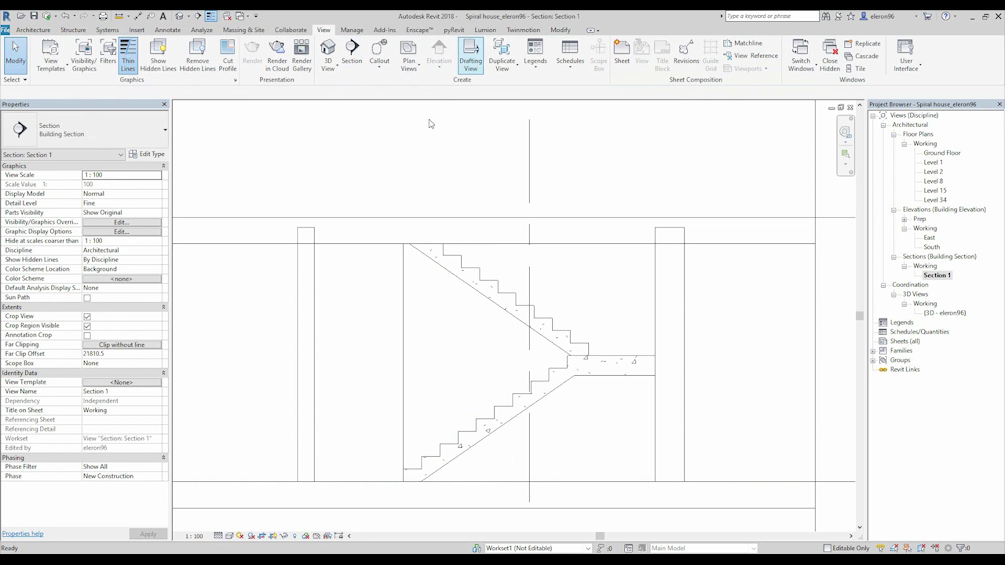
Open the Level 1 floor plan and start editing the monolithic stair there.
key("ctrl+Tab")
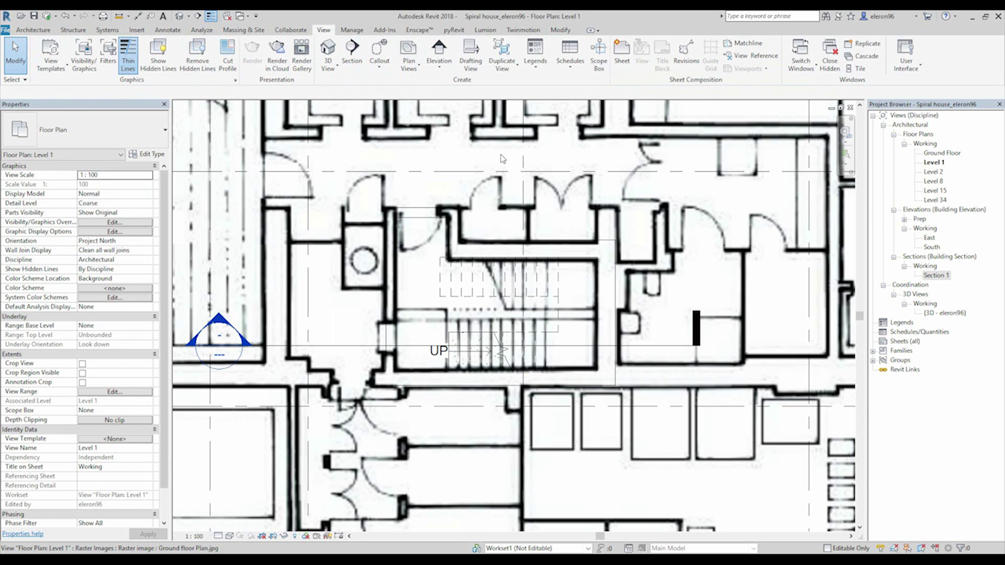
left_click(230, 538)
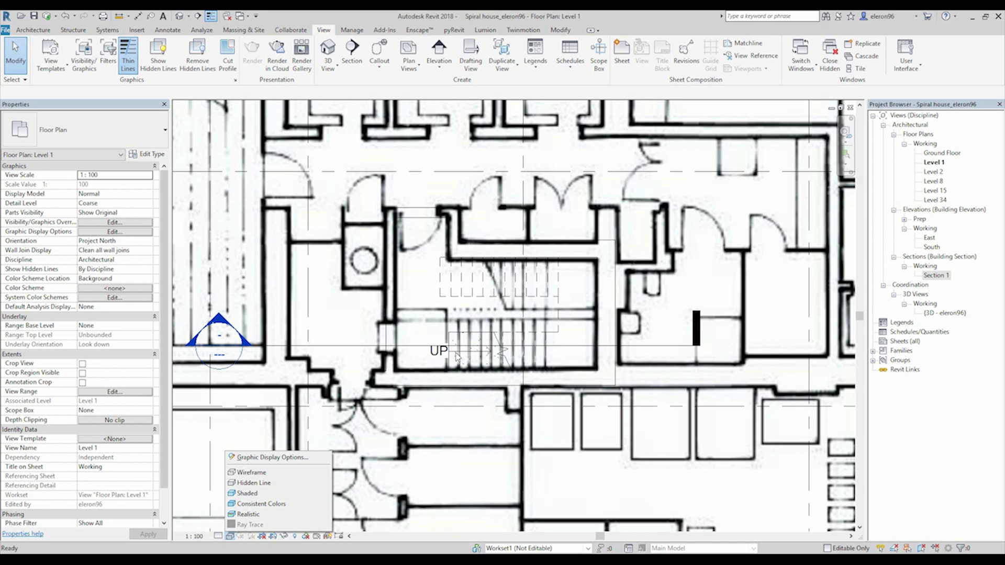
left_click(463, 332)
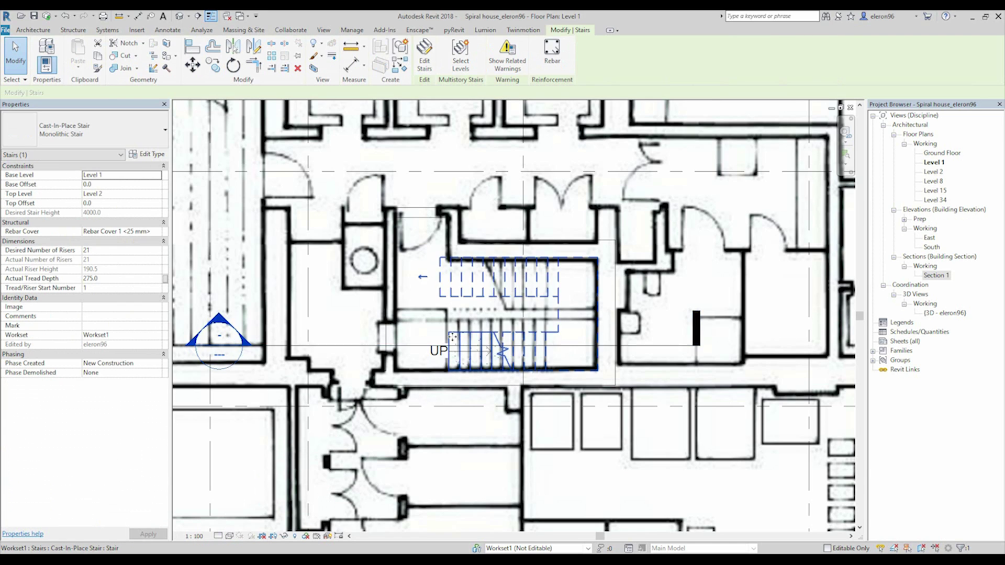
scroll(463, 335, "up", 3)
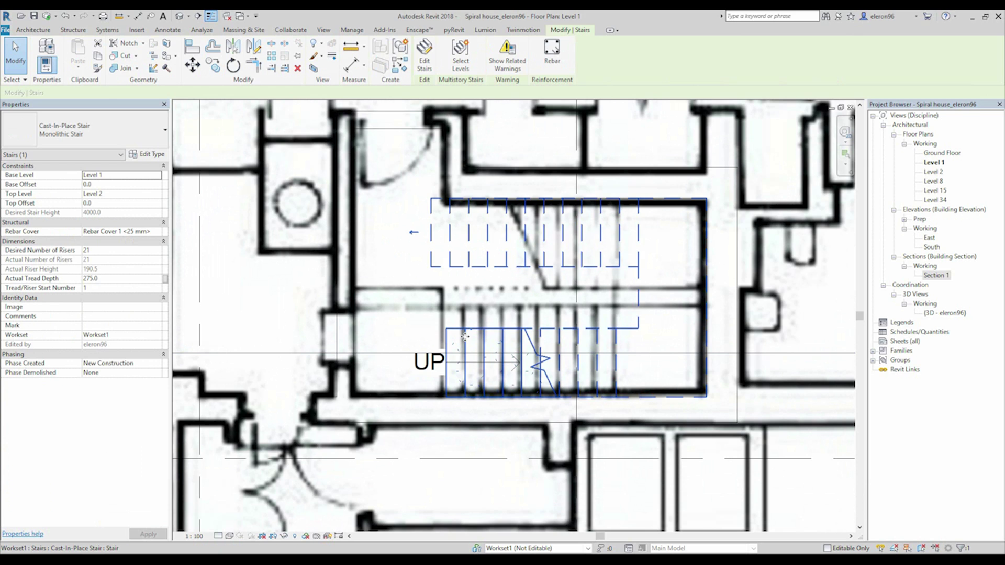
left_click(424, 55)
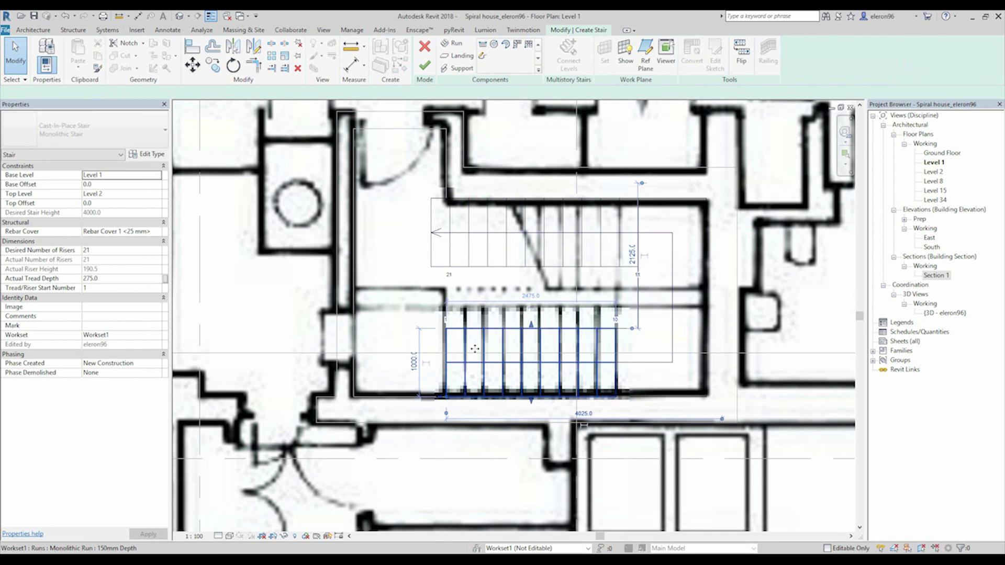
Try to extend the start of the lower run by one tread away from the landing.
left_click(463, 338)
left_click_drag(446, 396, 430, 397)
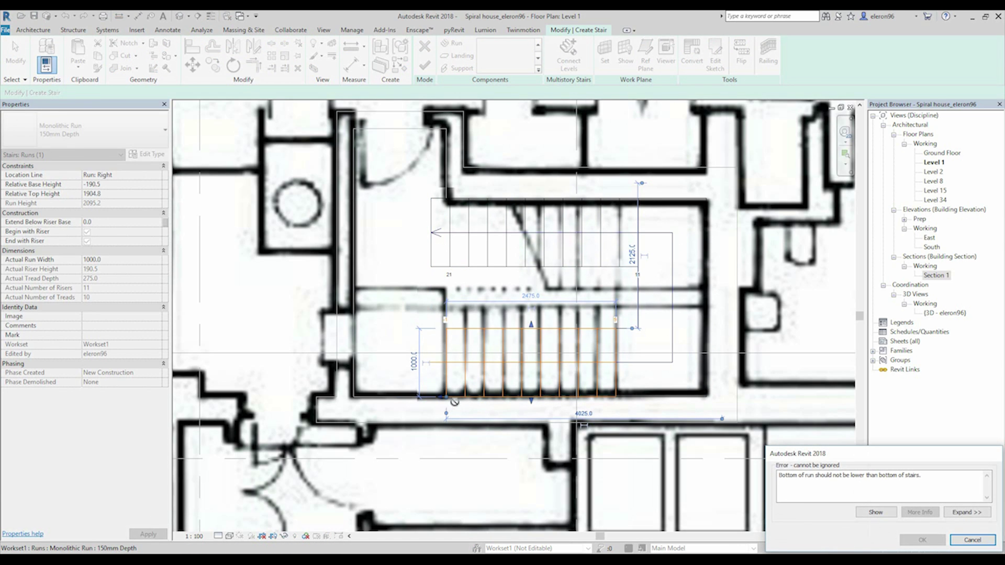
left_click(972, 540)
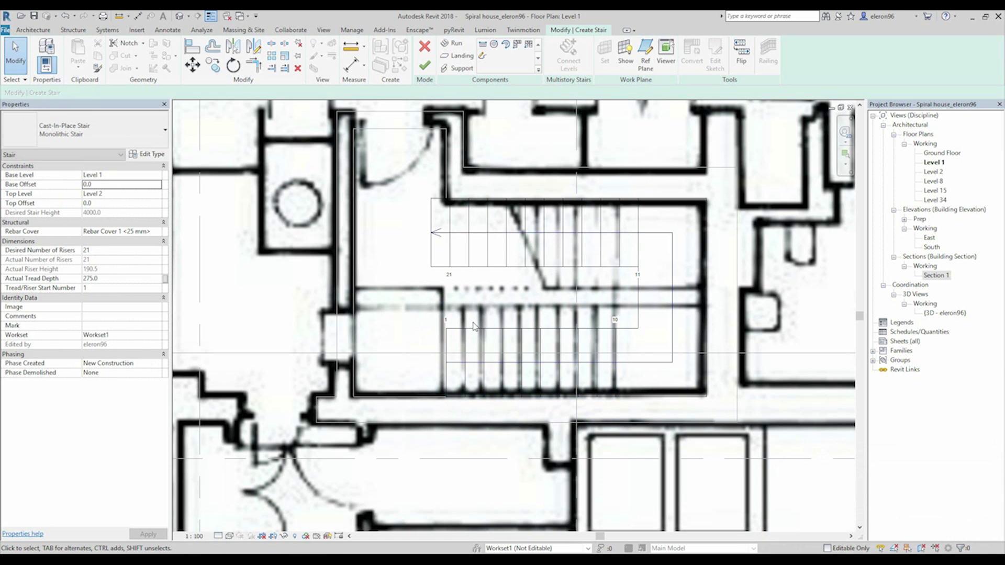
Try to shift the lower run away from the landing in the Section 1 view.
key("ctrl+Tab")
left_click(440, 453)
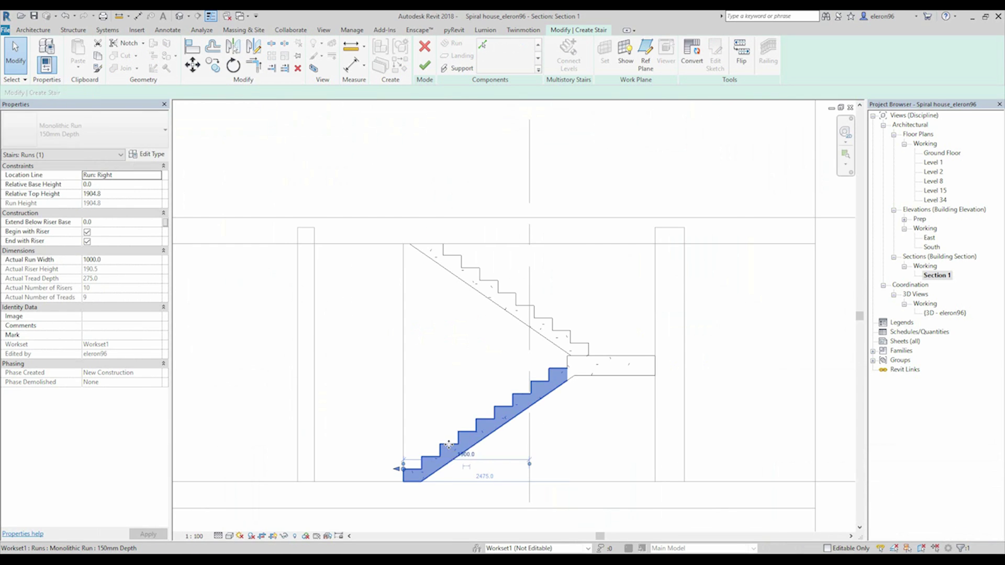
left_click_drag(435, 449, 432, 452)
key("Escape")
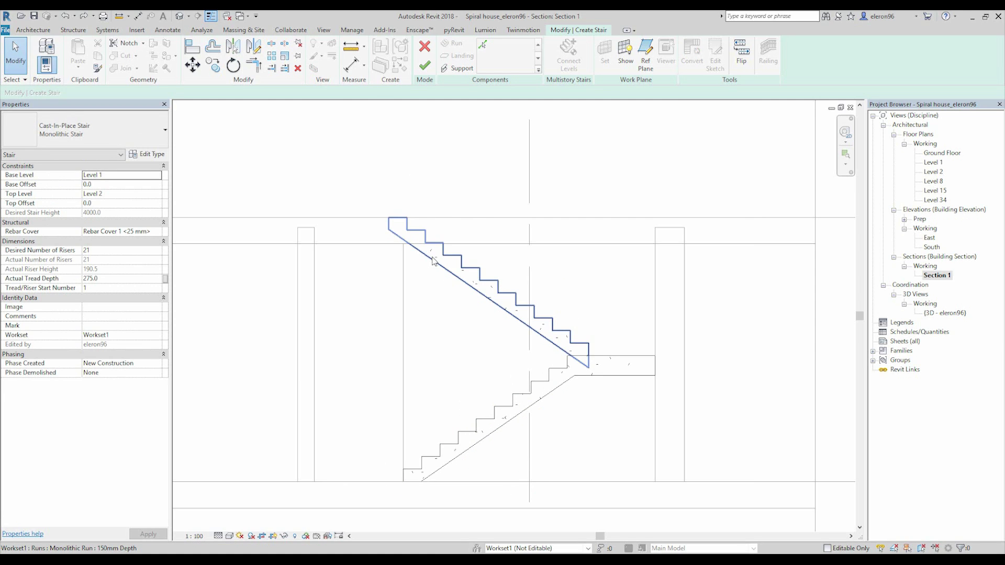
Set the landing's width to 1200 mm in the Level 1 floor plan.
key("ctrl+Tab")
middle_click_drag(574, 349, 508, 362)
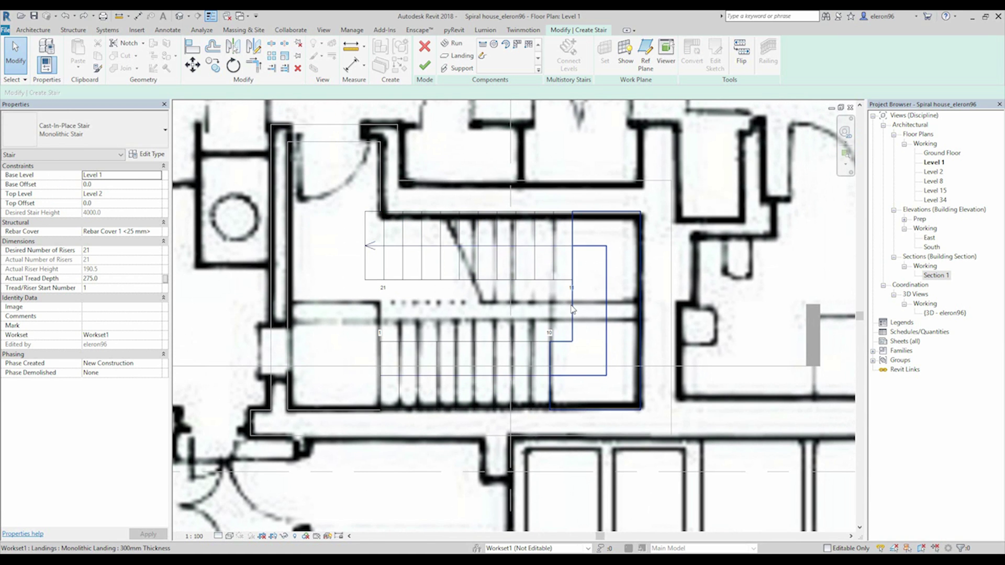
left_click(573, 309)
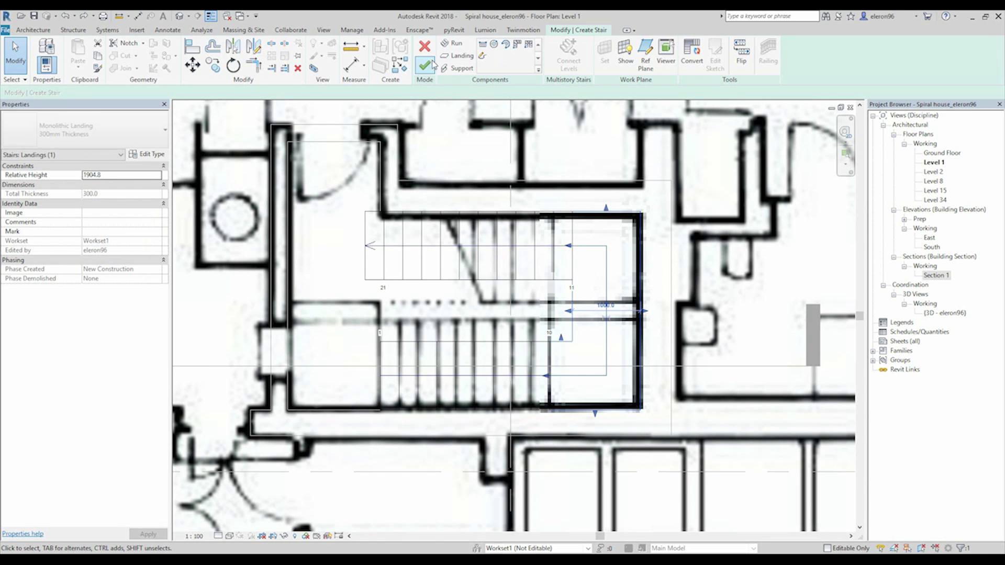
left_click(608, 301)
left_click(607, 296)
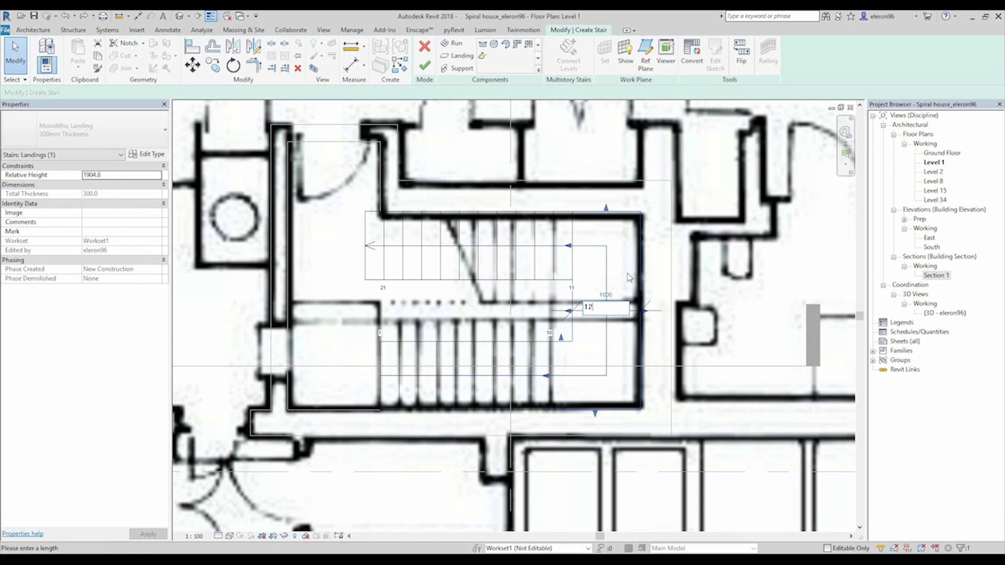
key("Return")
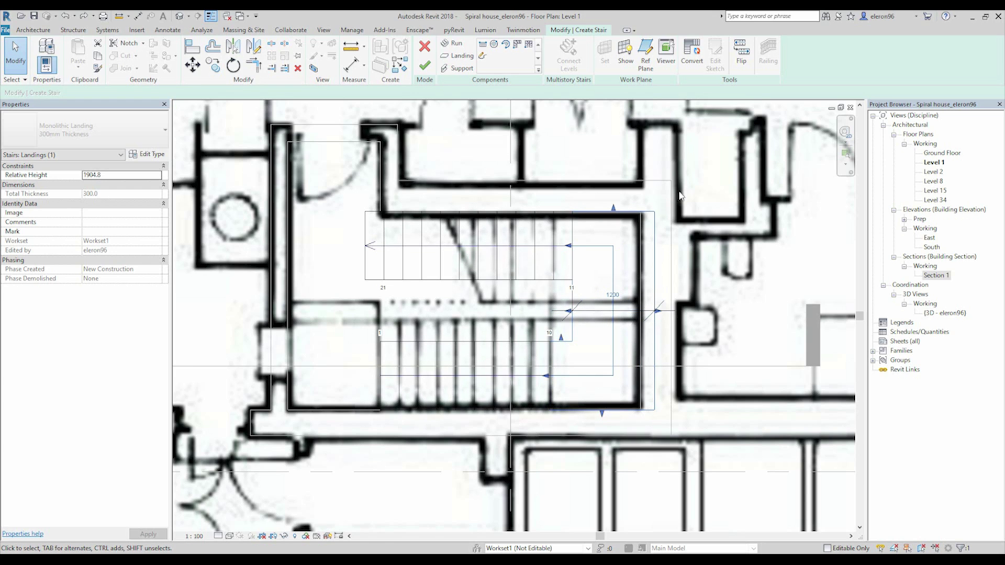
left_click(628, 300)
key("Escape")
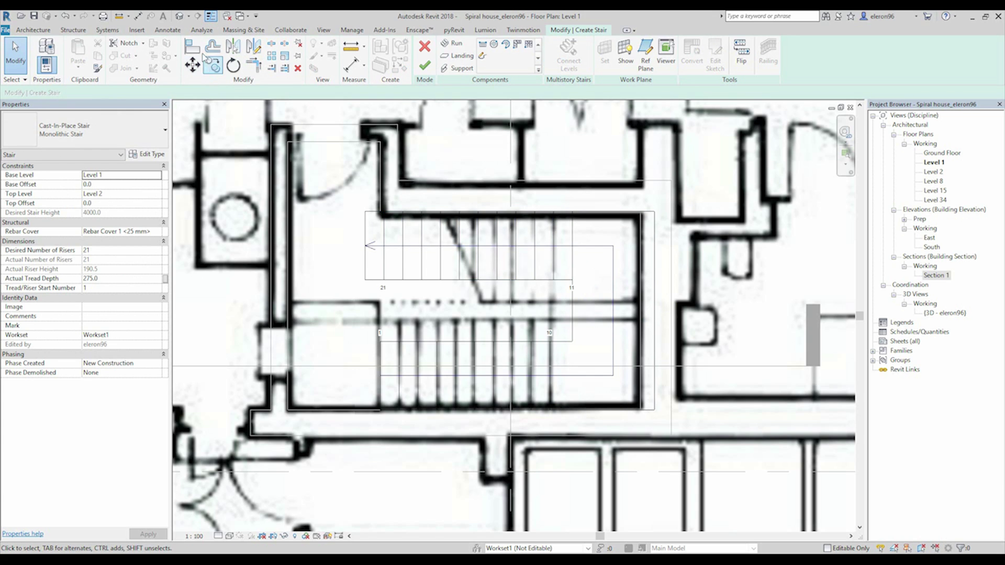
Set the Level 1 floor plan's visual style to Hidden Line and leave the Align command.
left_click(193, 49)
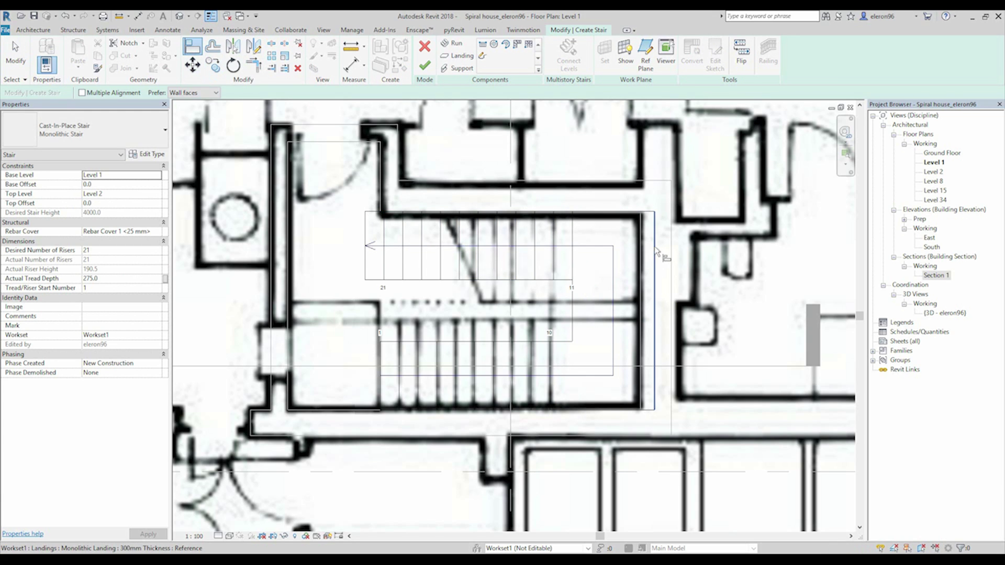
left_click(236, 537)
left_click(251, 482)
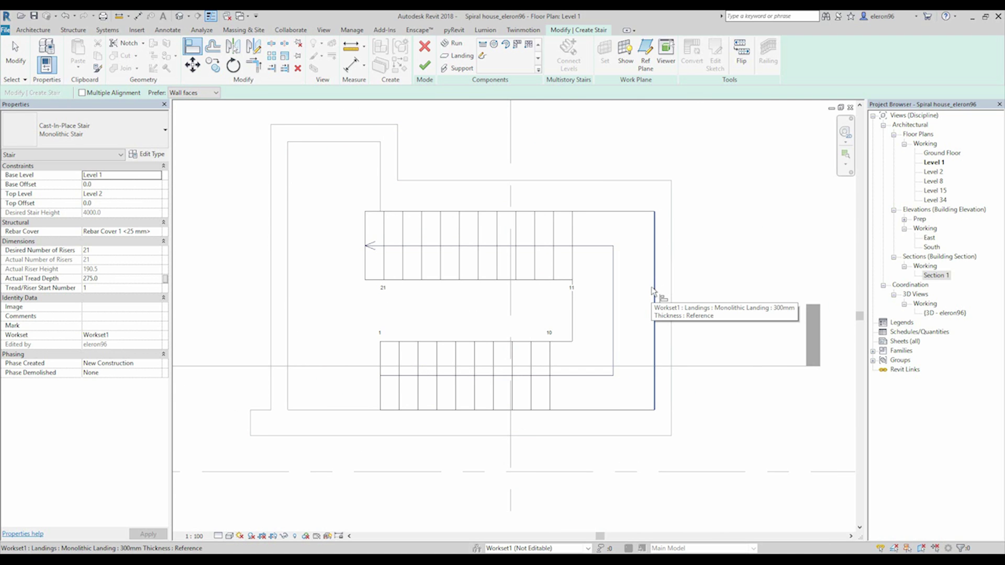
key("Escape")
Check the landing's extent and finish editing the stair.
left_click(615, 277)
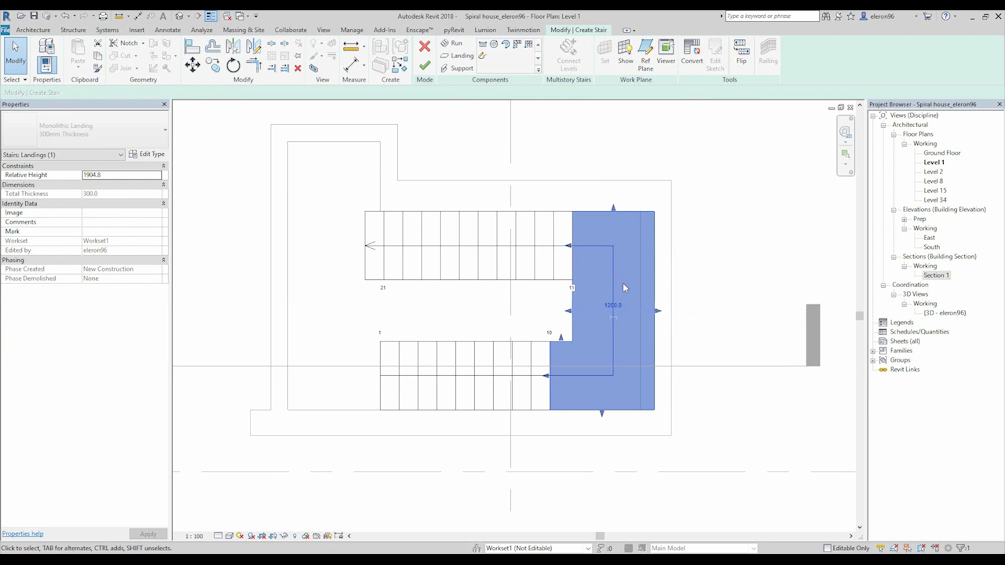
key("Escape")
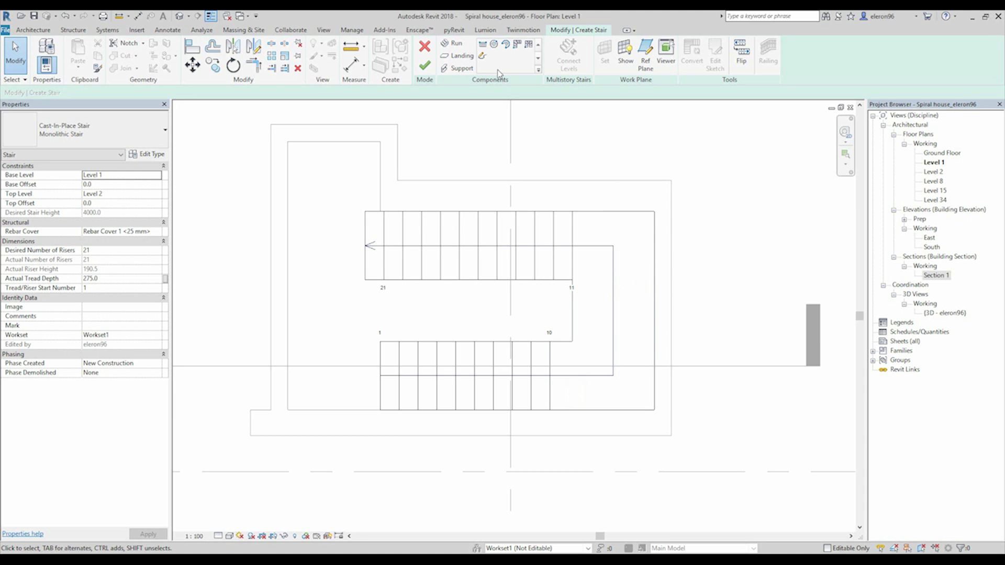
left_click(424, 66)
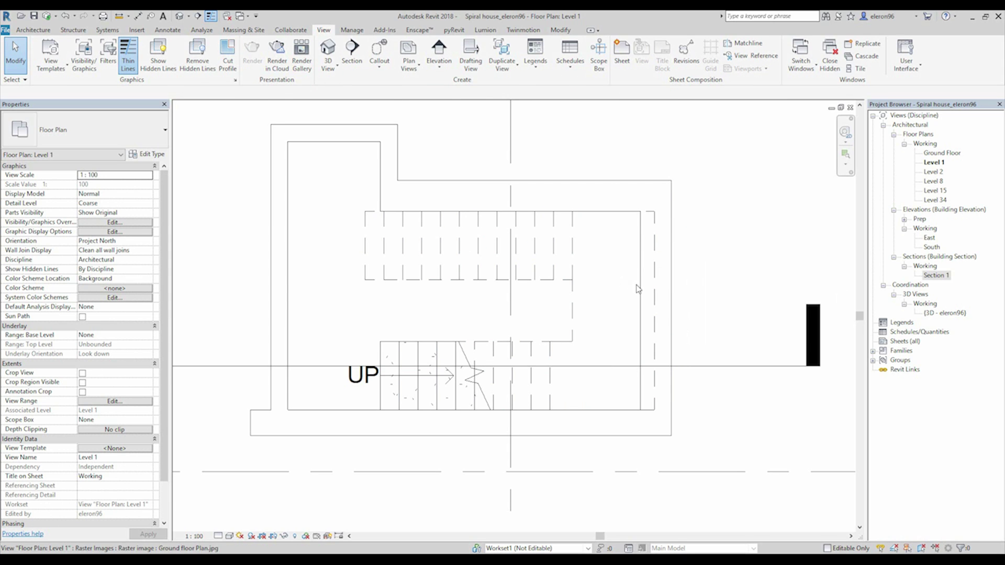
left_click(32, 30)
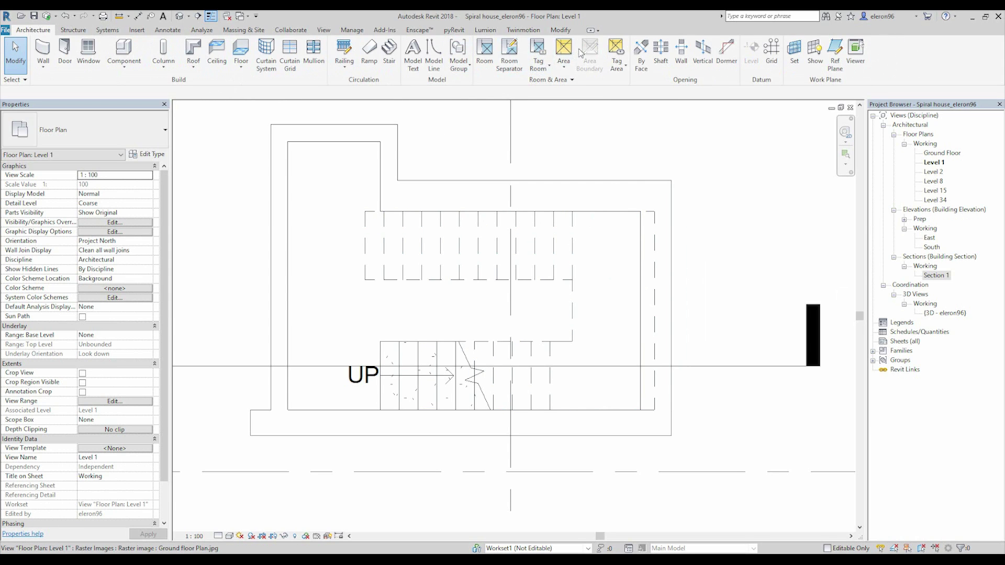
Align the landing's outer edge with the inner face of the core's east wall in the Level 1 floor plan.
left_click(560, 30)
left_click(192, 46)
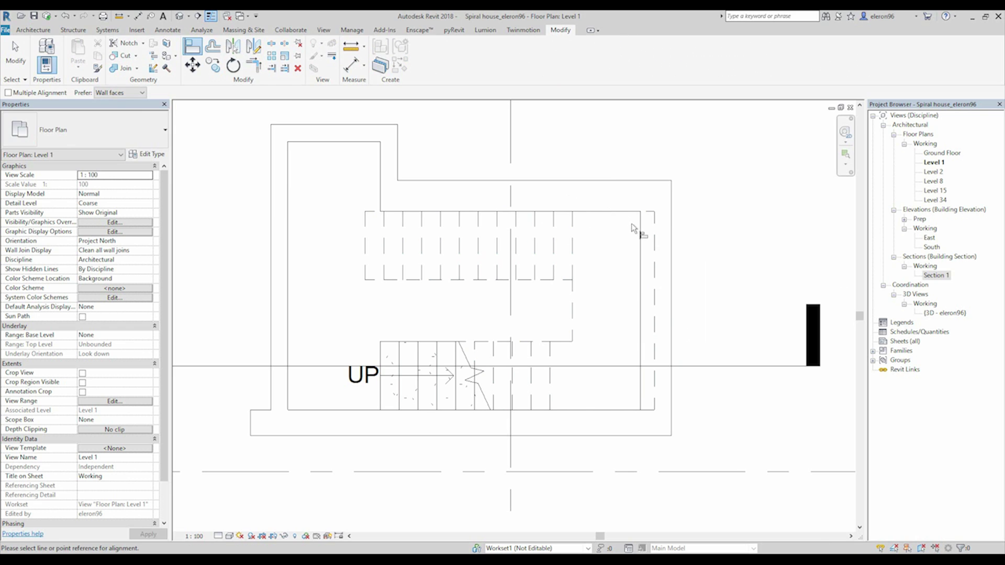
left_click(641, 240)
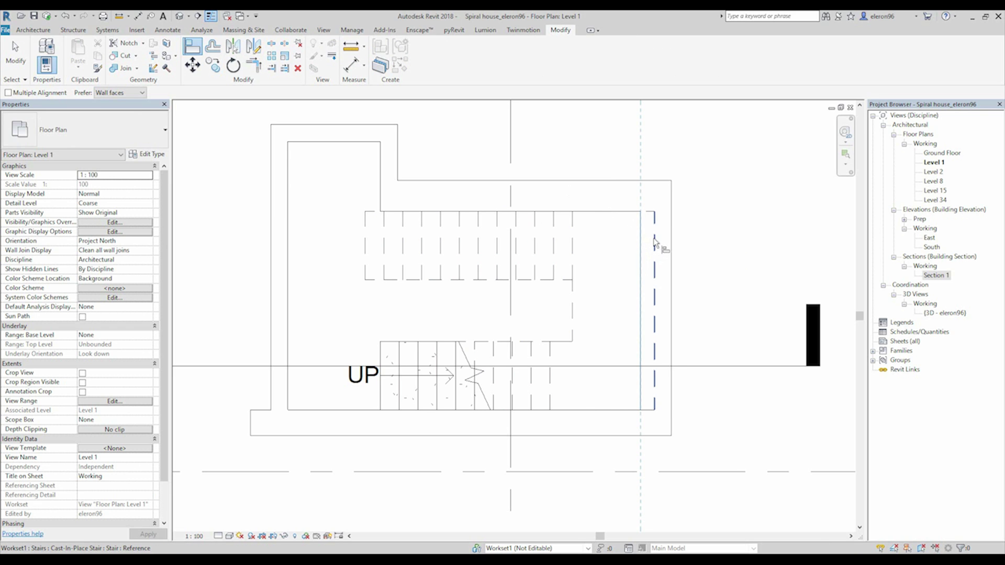
left_click(654, 244)
key("Escape")
Open the stair for editing and extend the start of the lower run by one tread, to 11 risers.
middle_click_drag(468, 330, 465, 296)
left_click(382, 310)
left_click(418, 72)
left_click(387, 316)
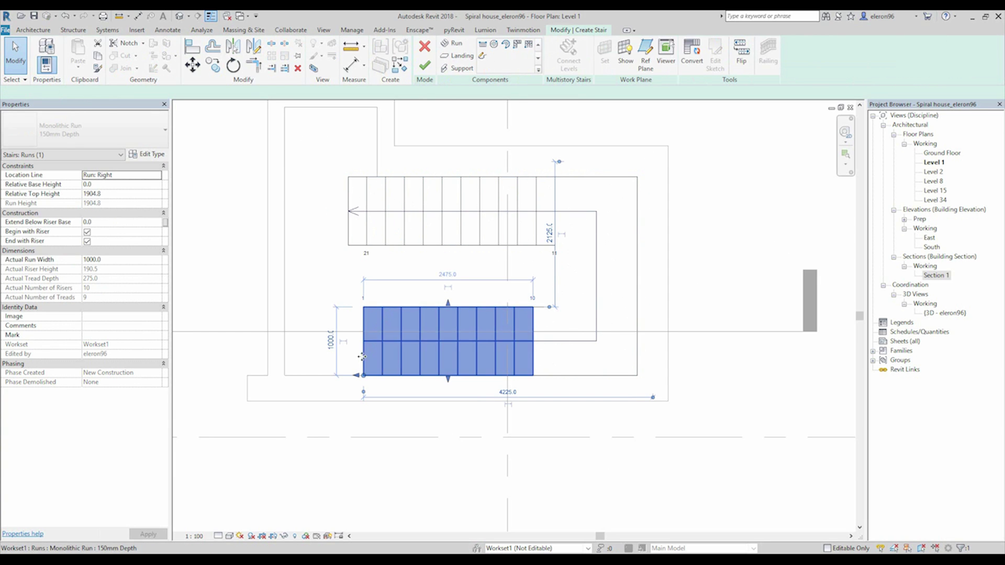
left_click_drag(357, 375, 348, 380)
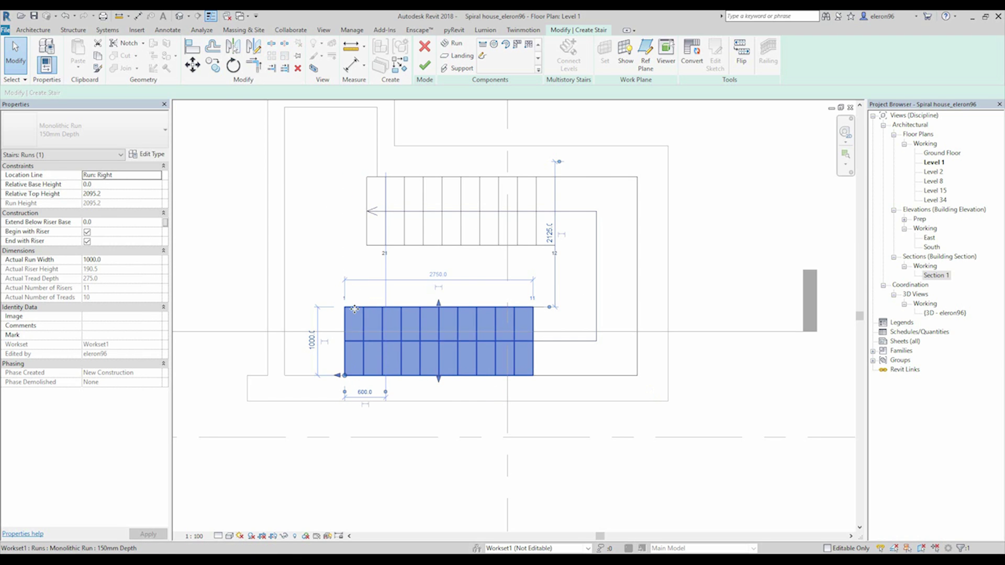
key("Escape")
Set the lower run's width to 1200 mm.
middle_click_drag(460, 227, 453, 264)
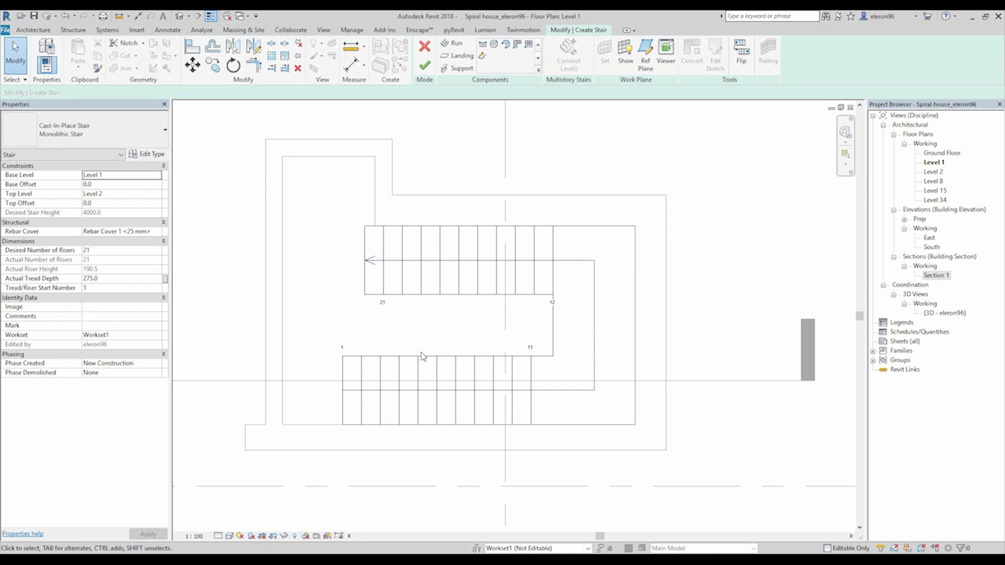
left_click(458, 391)
left_click(309, 391)
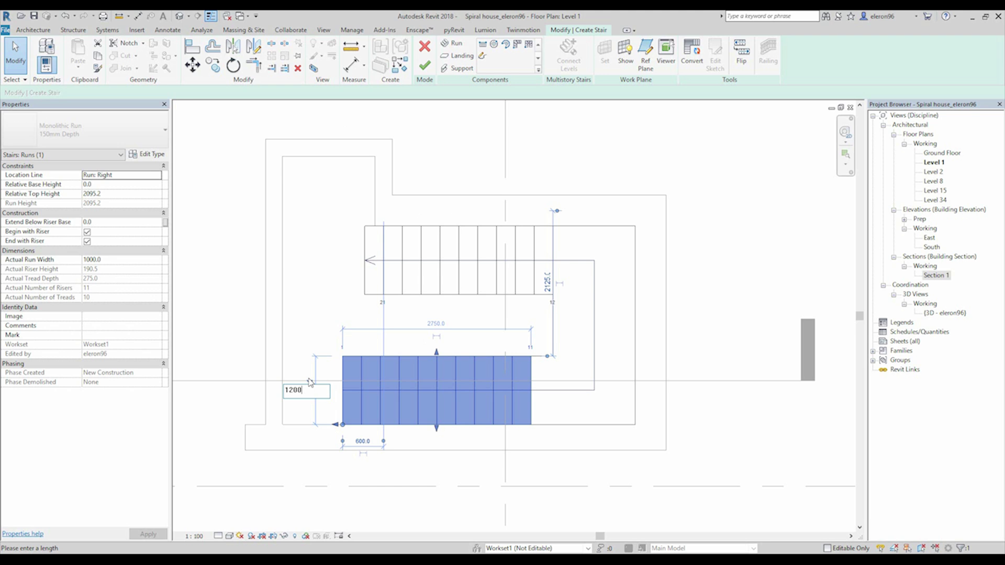
key("Return")
key("Escape")
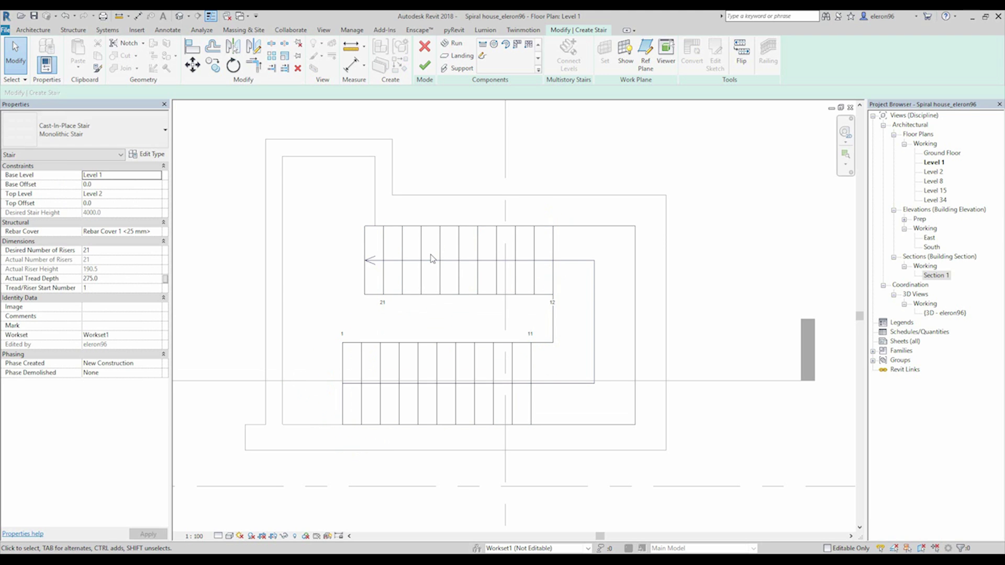
Set the upper run's width to 1200 mm and finish editing the stair.
left_click(439, 293)
left_click(573, 259)
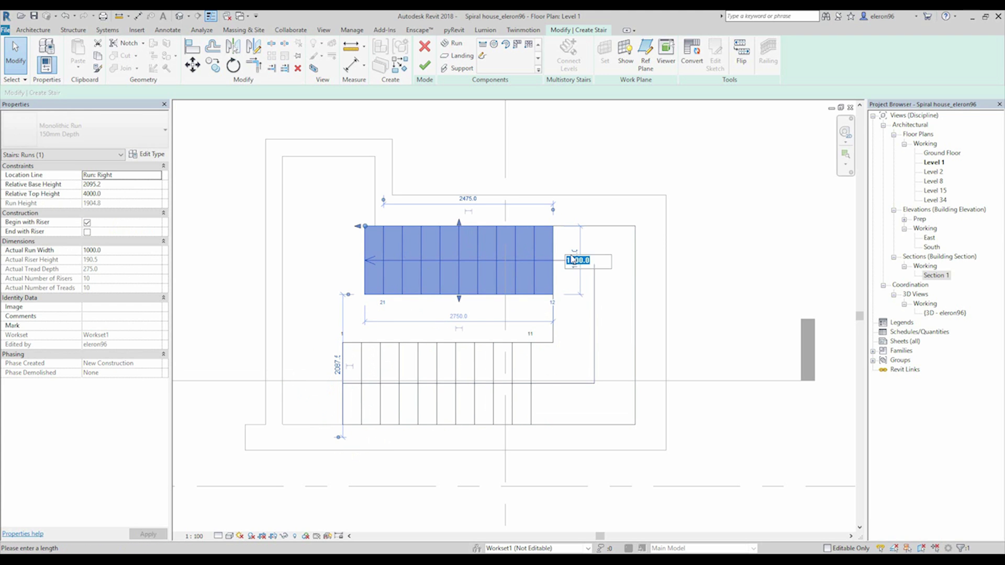
type("1200")
key("Return")
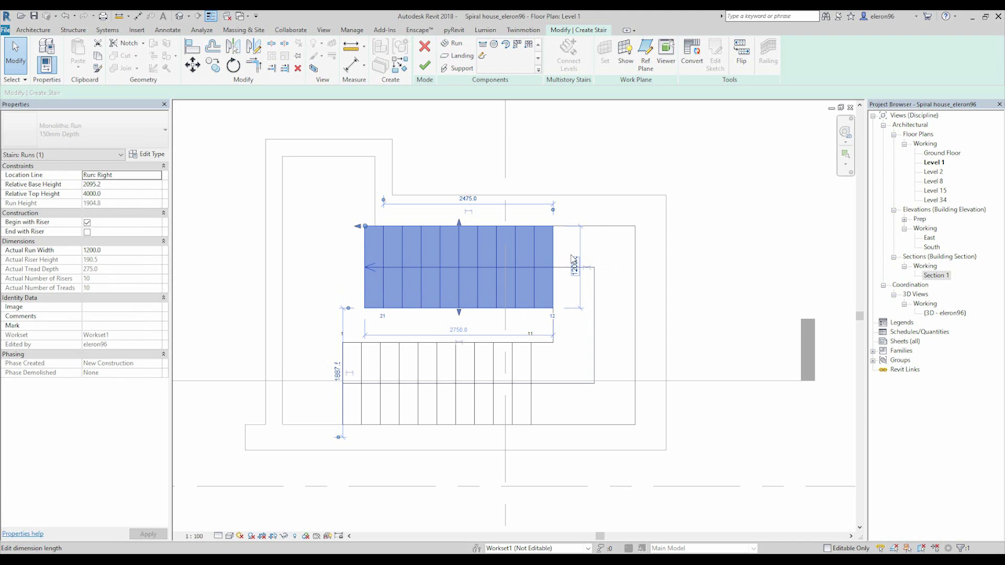
key("Escape")
left_click(424, 66)
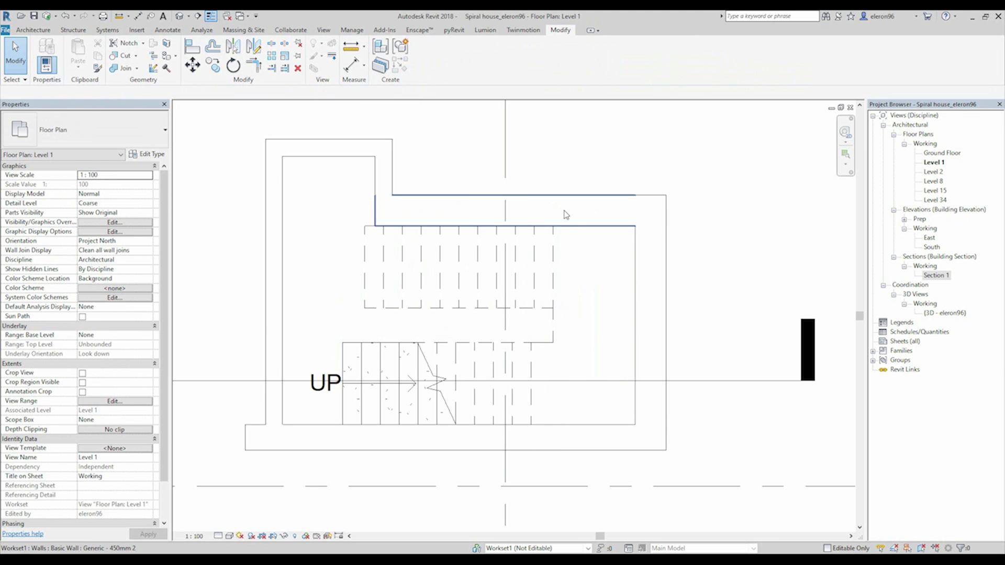
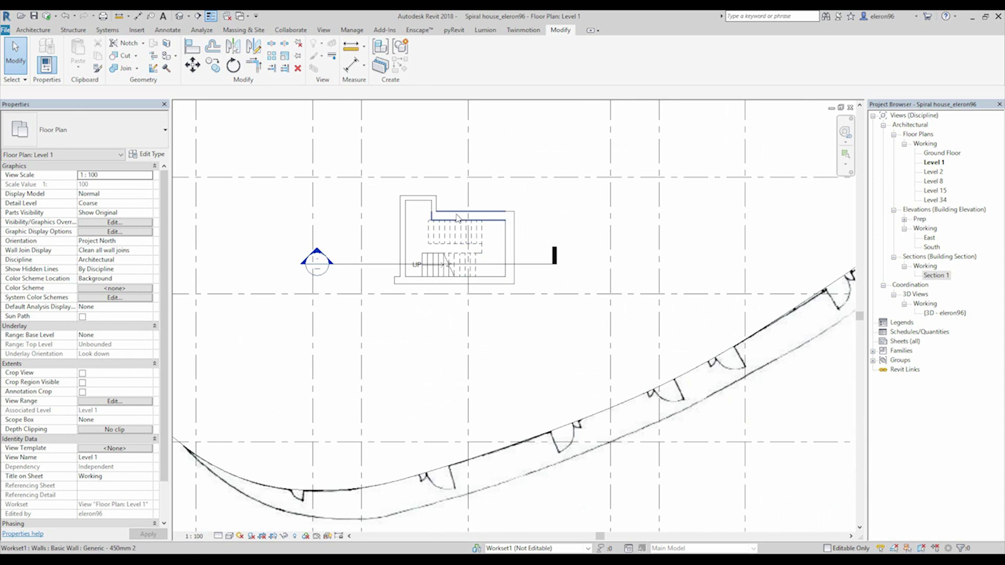
Isolate the stair core in a 3D section box and pull one box face inward past the wall to expose the stair.
left_click_drag(376, 131, 586, 333)
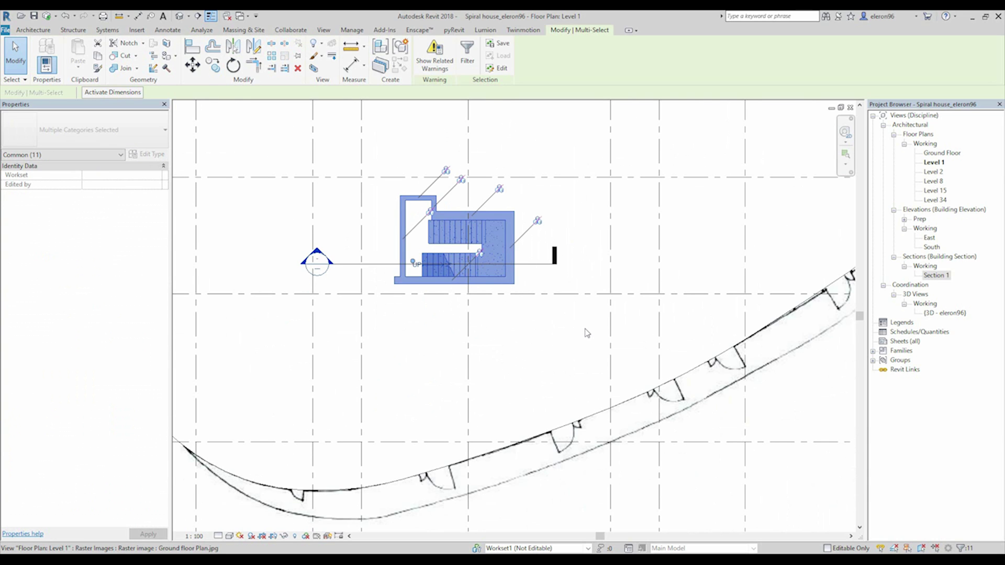
left_click(314, 70)
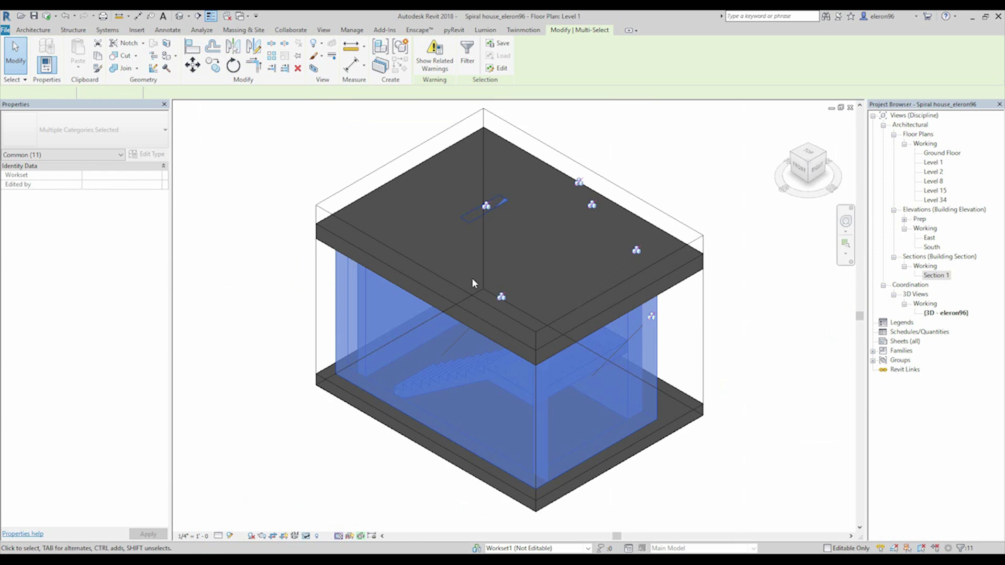
left_click(316, 328)
middle_click_drag(316, 328, 500, 363, "shift")
left_click(621, 155)
left_click_drag(623, 332, 576, 320)
middle_click_drag(668, 368, 436, 391, "shift")
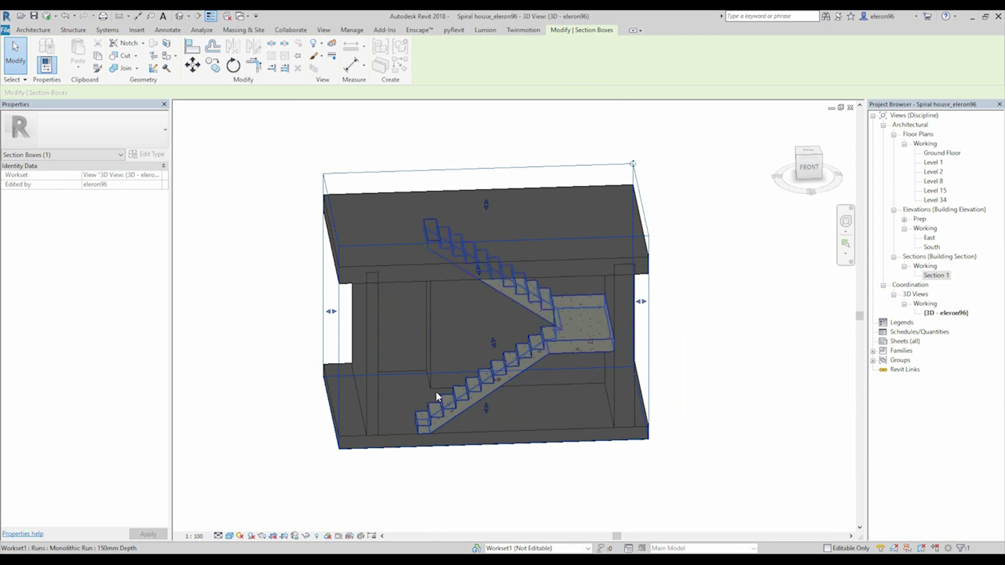
Open the stair for editing in the 3D view, examine the lower run and its connection to the landing, and finish editing.
left_click(465, 396)
double_click(467, 396)
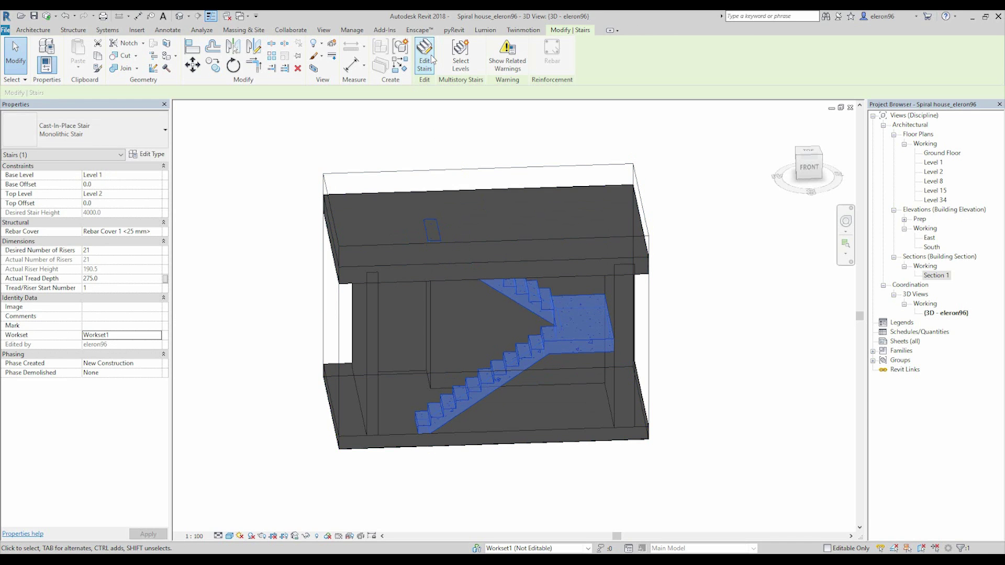
left_click(490, 374)
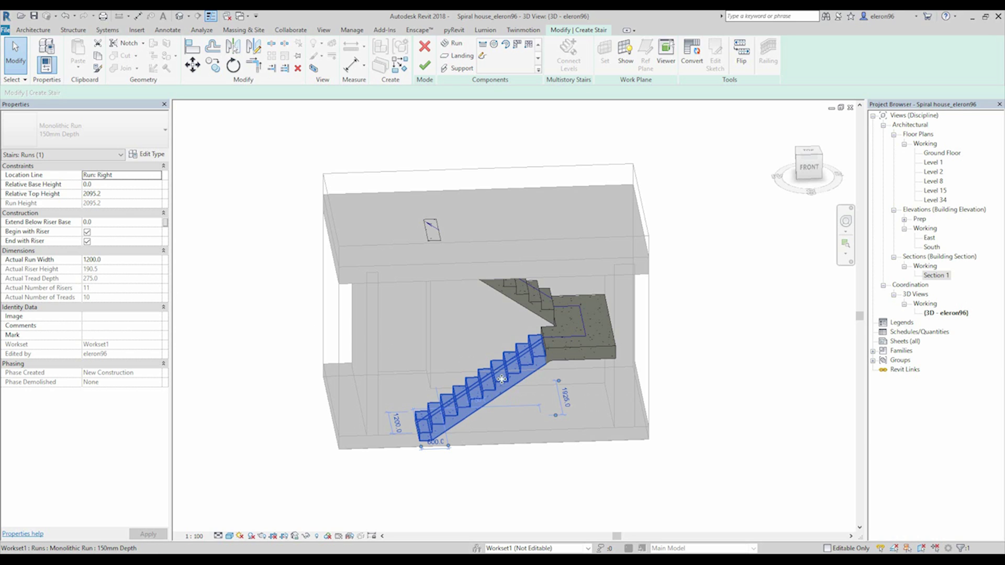
middle_click_drag(460, 402, 550, 341, "shift")
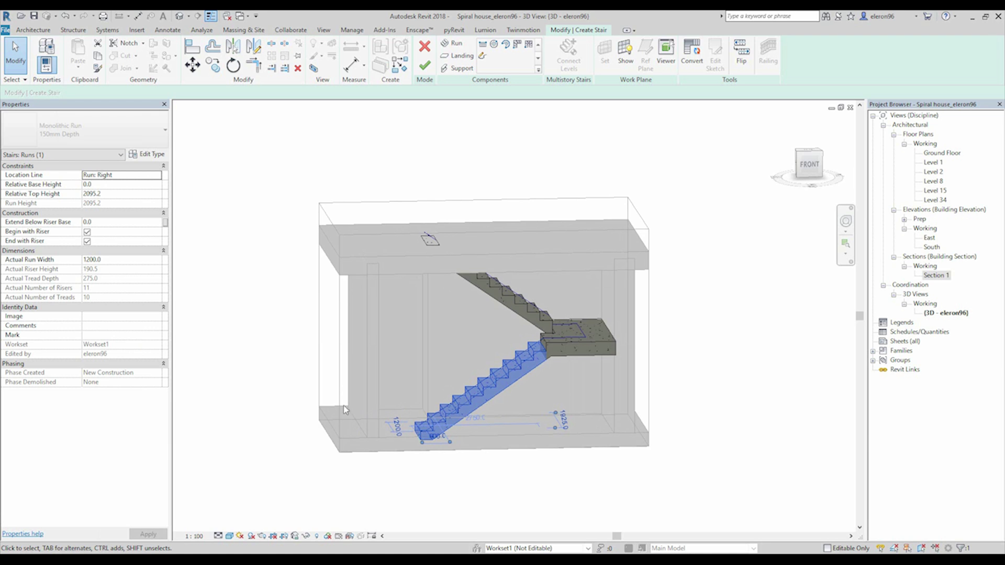
left_click(425, 65)
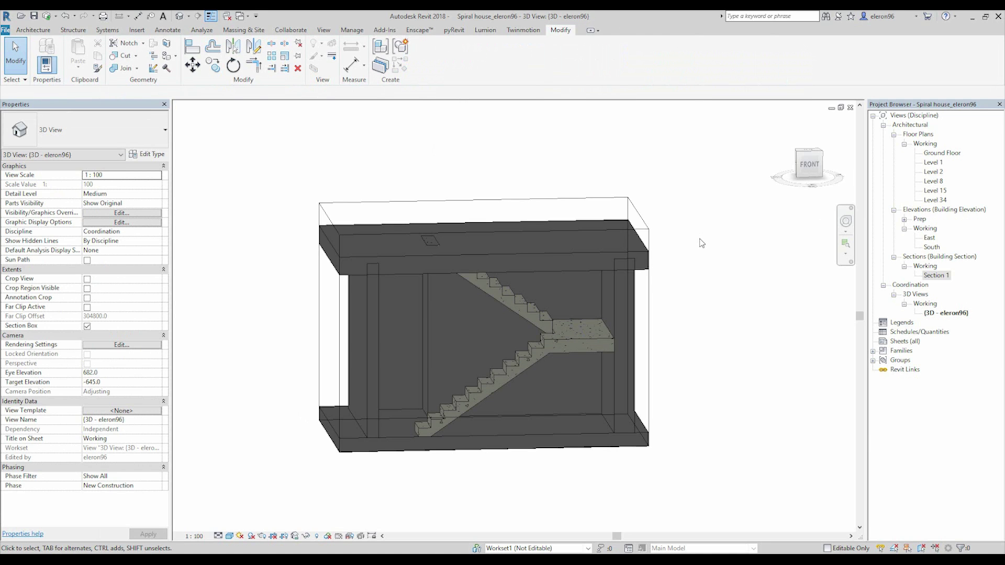
Move the core's long west wall in the Level 1 floor plan to 1800 mm from the short parallel wall.
key("ctrl+Tab")
scroll(533, 305, "up", 5)
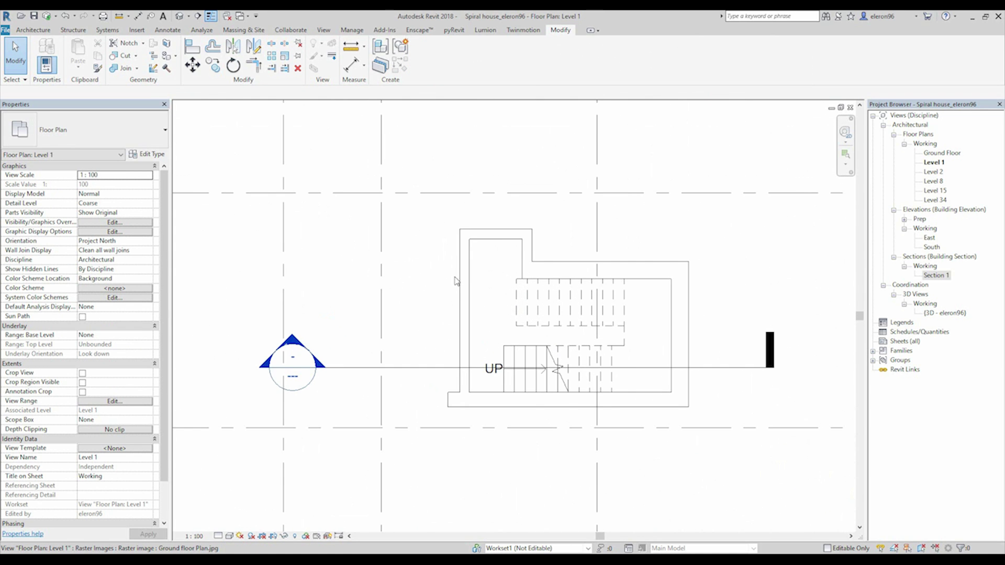
left_click(456, 302)
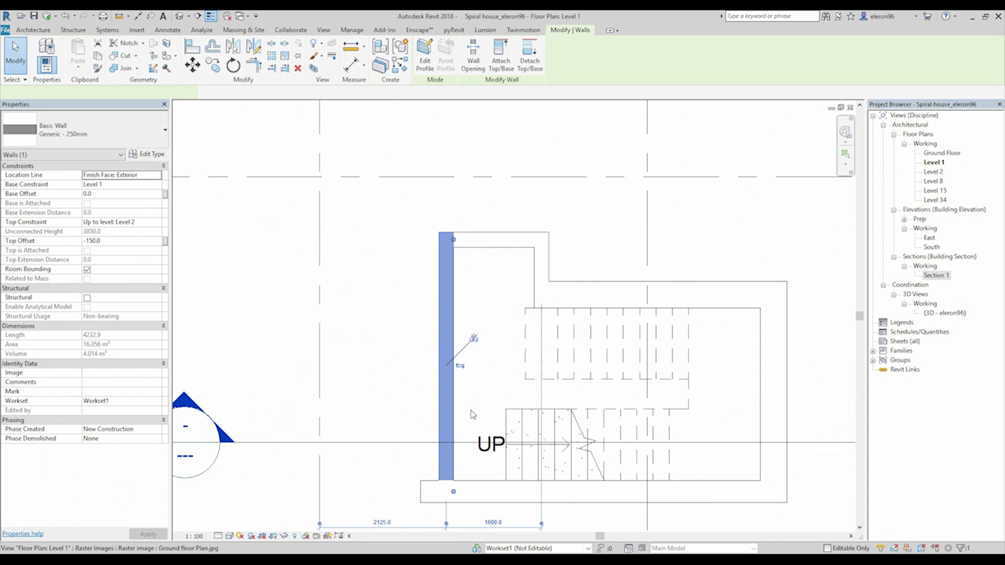
left_click(481, 468)
type("1800")
key("Return")
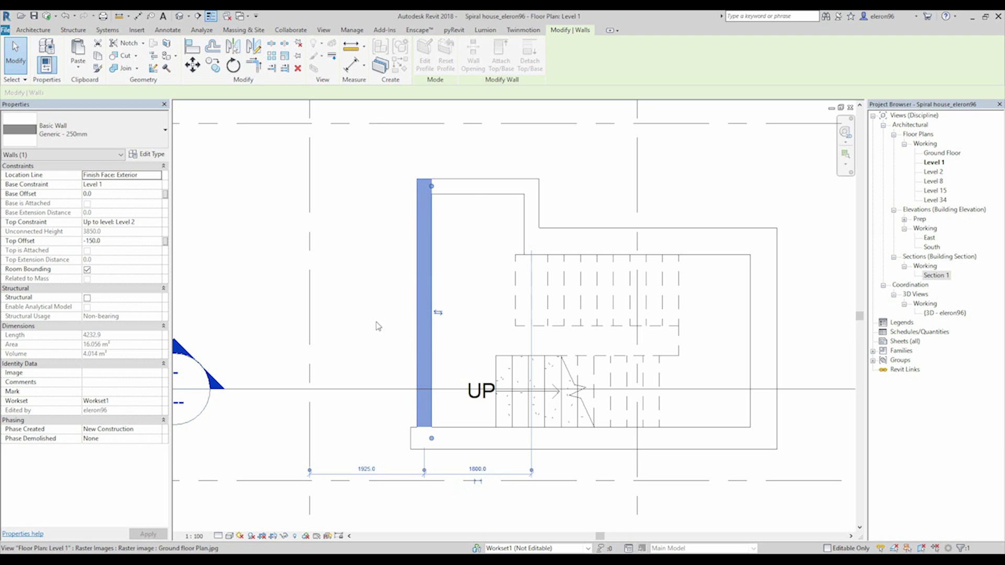
Move the short wall beside the upper run to 4100 mm from the core's east wall.
left_click(529, 219)
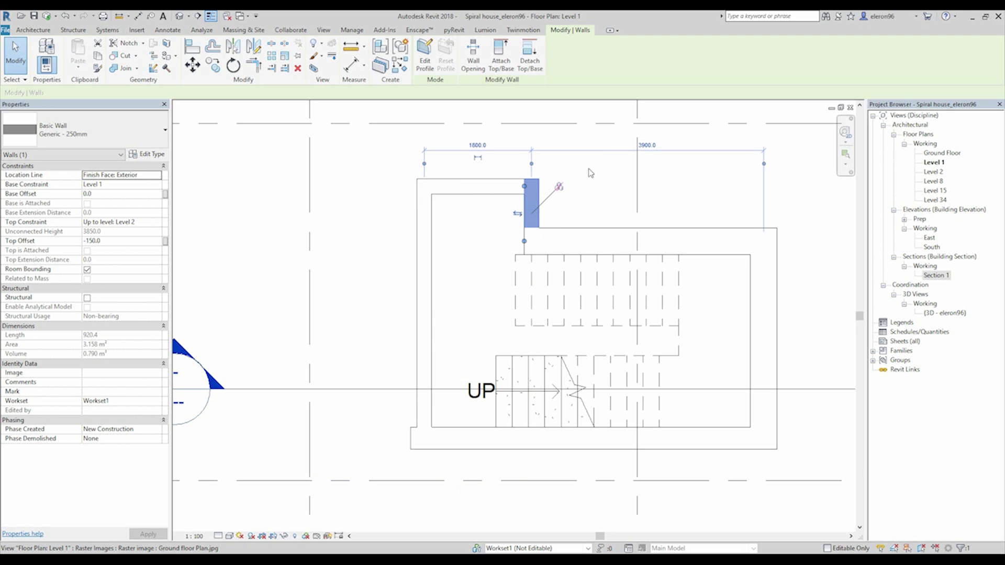
left_click(651, 143)
type("4100")
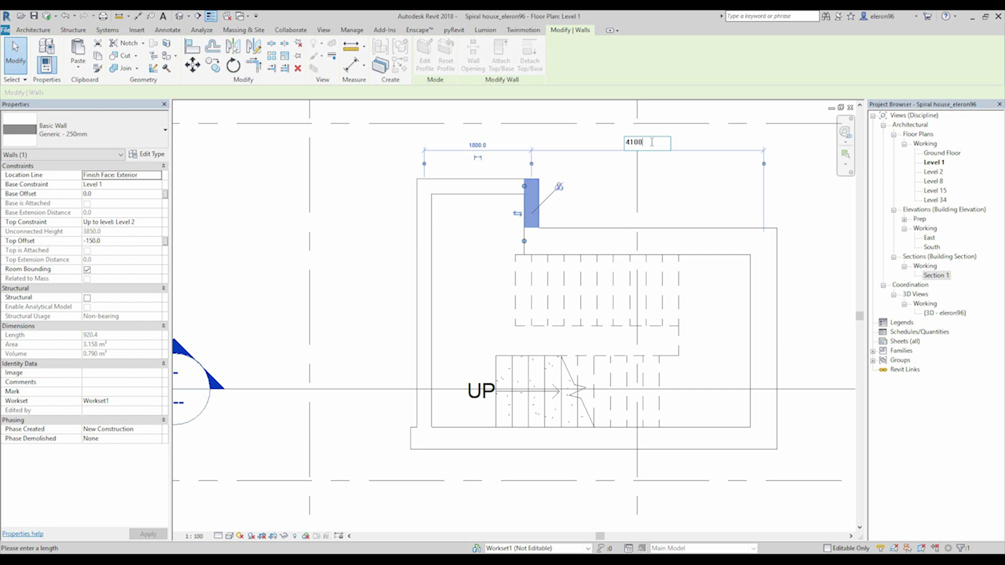
key("Return")
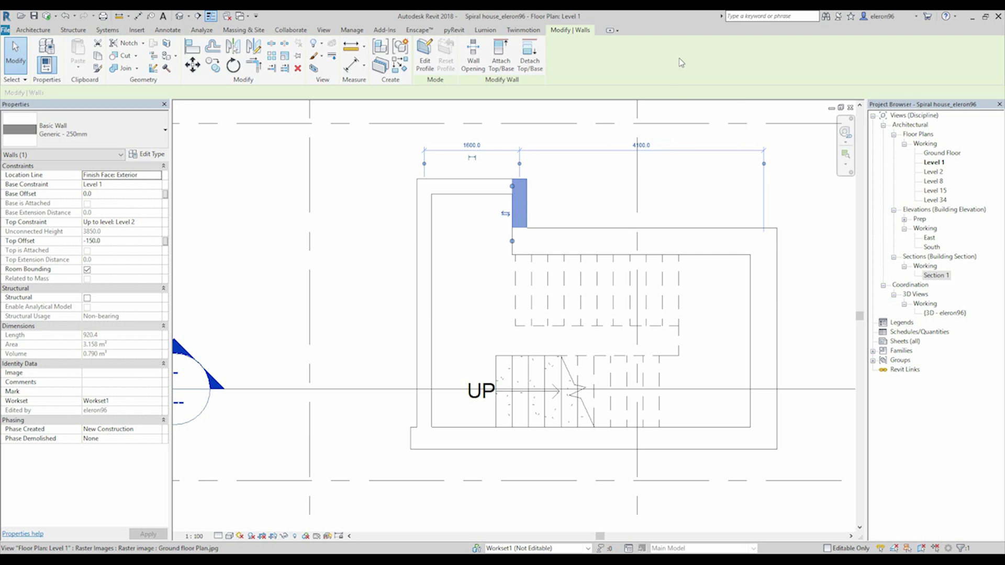
left_click(684, 206)
middle_click_drag(664, 206, 630, 189)
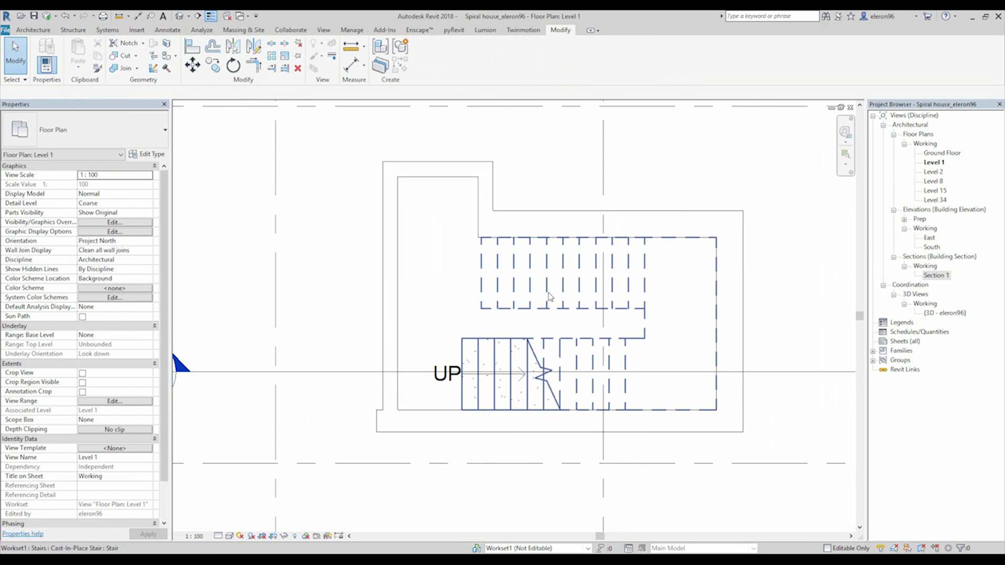
Hide the Section 1 line as an element in the Level 1 floor plan.
scroll(548, 297, "down", 2)
mouse_move(403, 355)
middle_mouse_down()
mouse_move(402, 381)
mouse_move(352, 360)
middle_mouse_up()
left_click(352, 355)
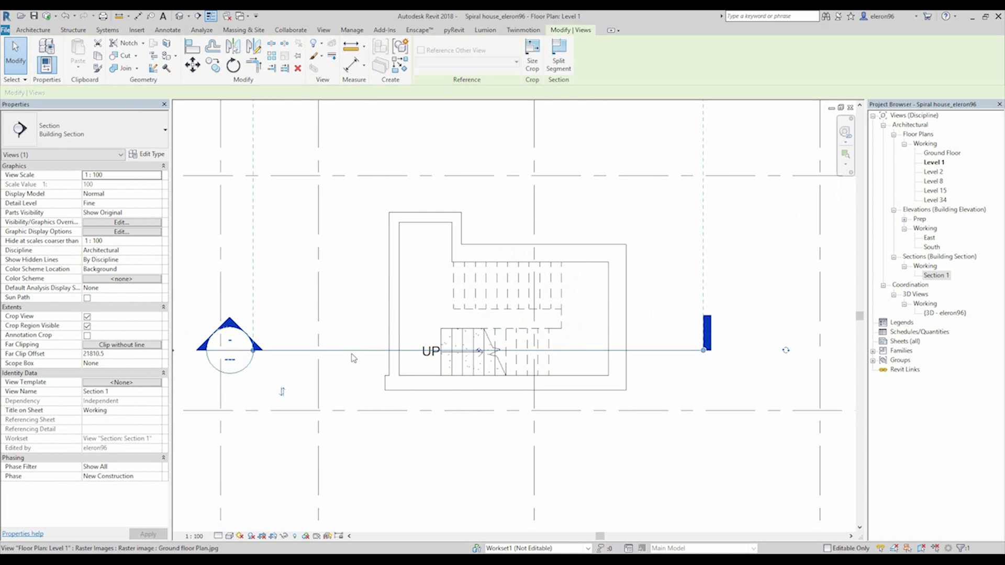
scroll(314, 355, "down", 2)
left_click(338, 366)
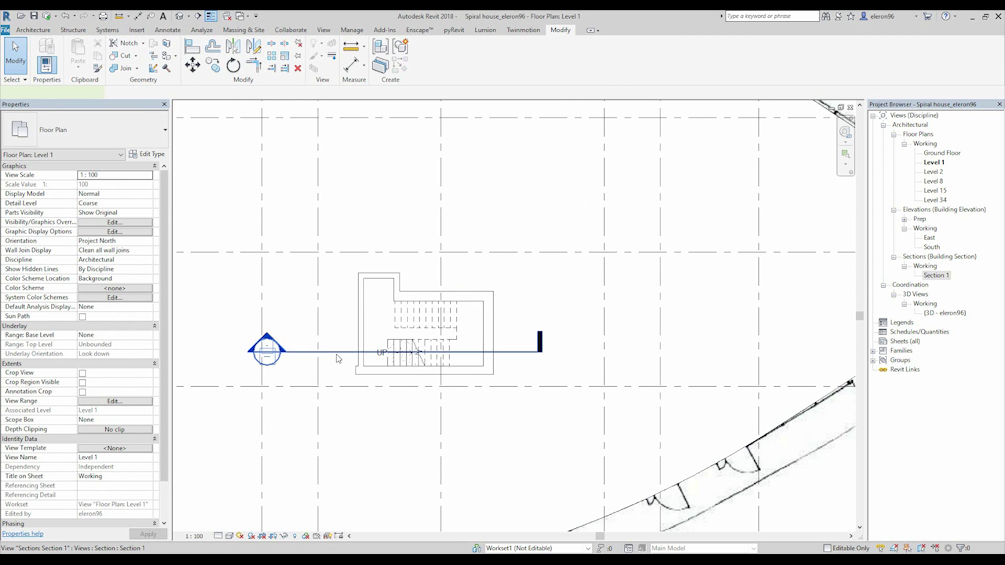
left_click(337, 359)
right_click(337, 359)
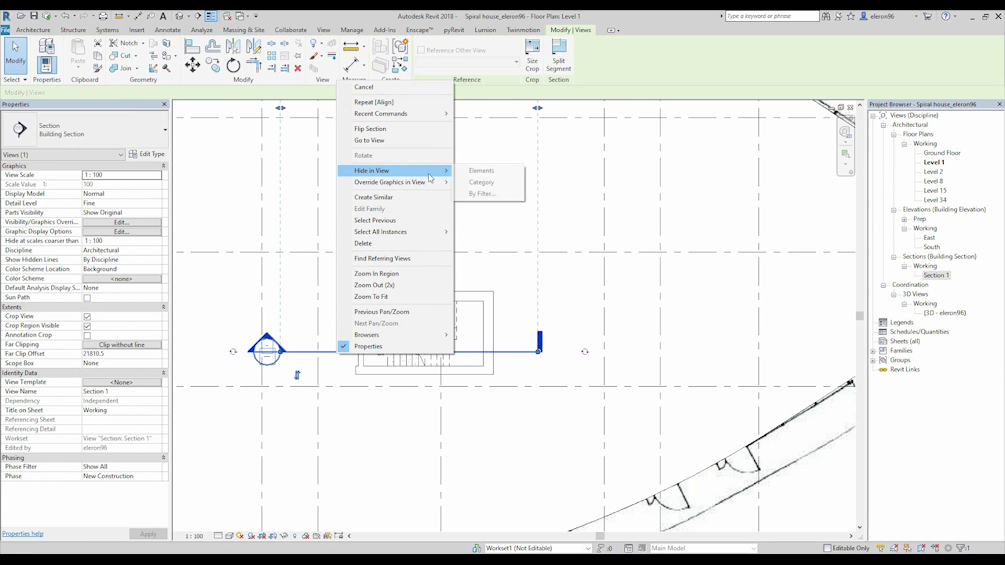
left_click(473, 171)
scroll(473, 414, "down", 3)
scroll(473, 413, "up", 2)
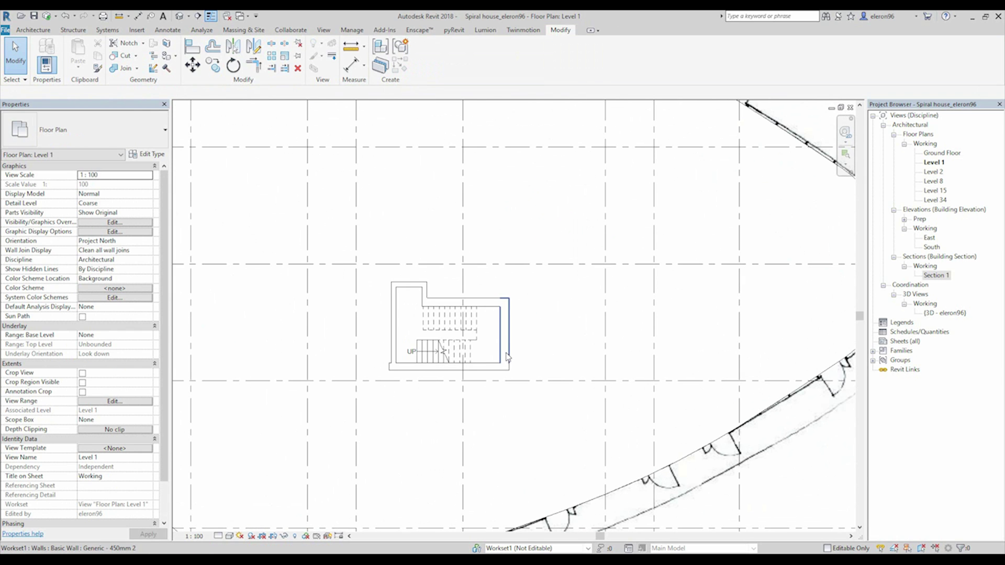
Reveal the hidden elements of the Level 1 floor plan to check the section line, and leave that mode.
left_click(304, 536)
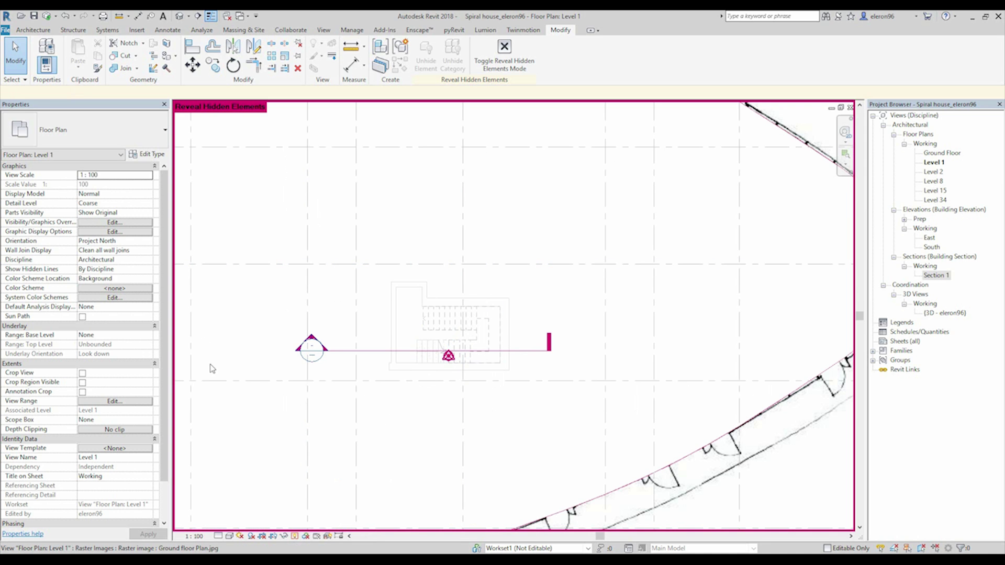
left_click(504, 52)
scroll(576, 268, "down", 2)
scroll(575, 272, "up", 2)
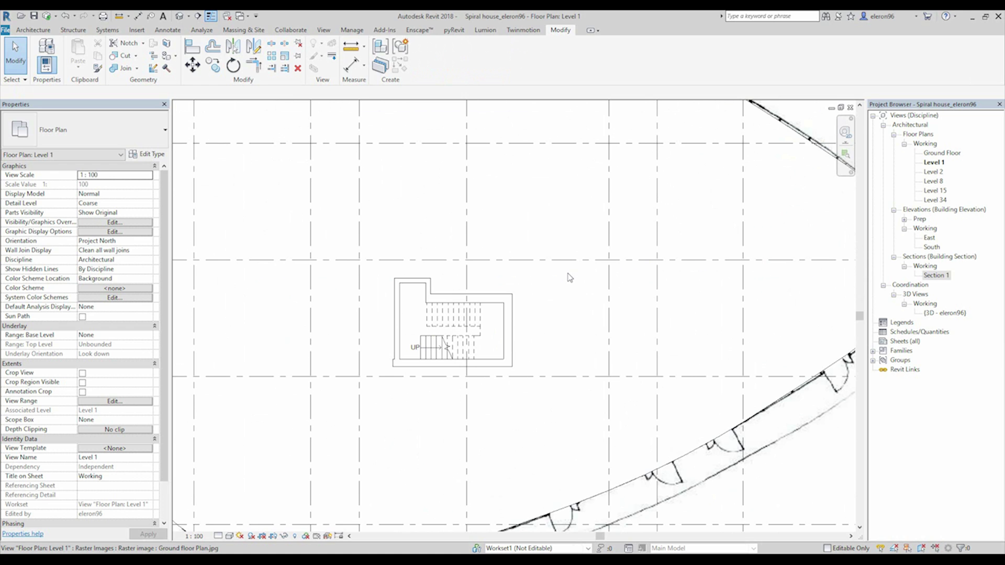
Open the Level 2 floor plan and bring the stair core into view.
scroll(471, 324, "up", 2)
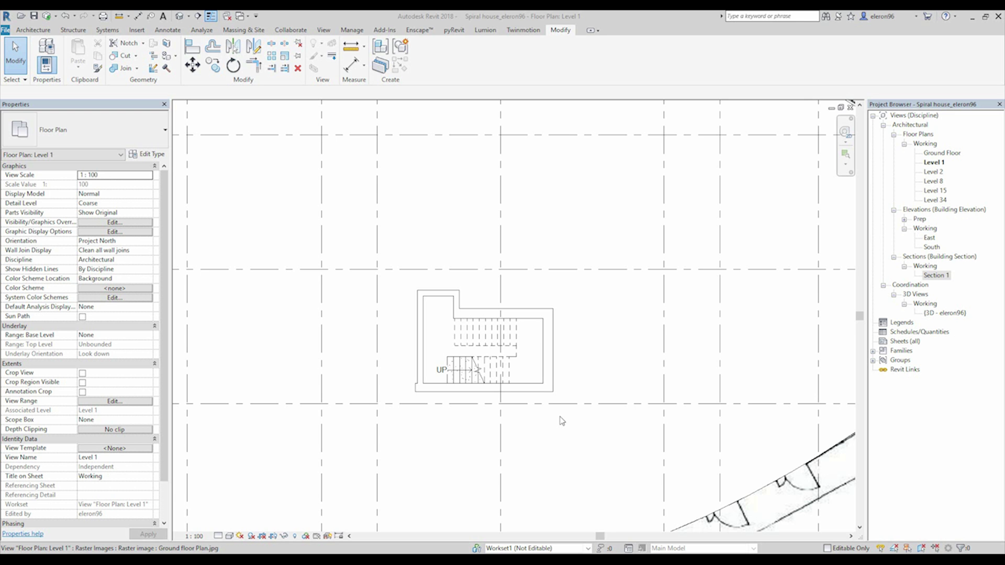
scroll(564, 422, "down", 2)
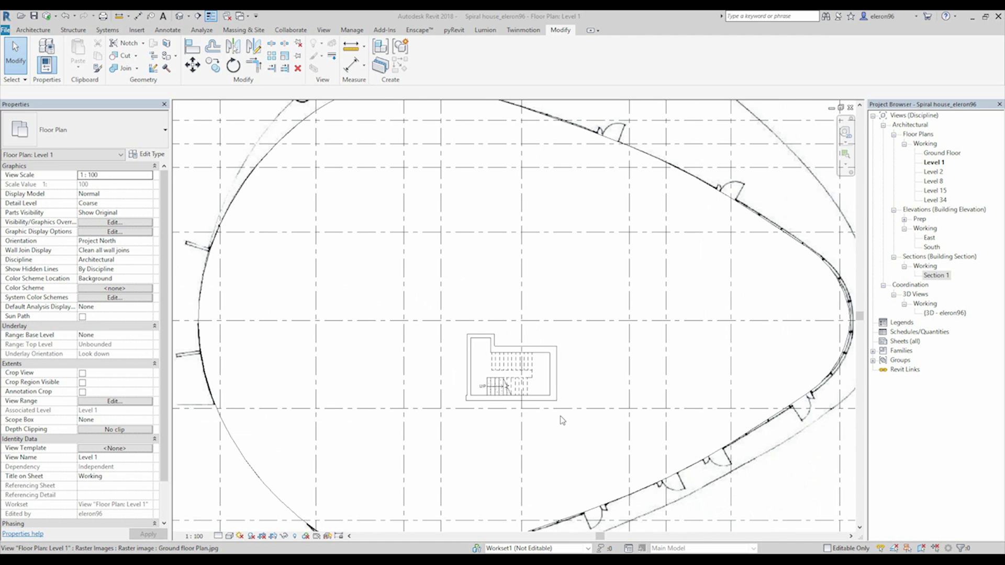
scroll(562, 420, "up", 2)
double_click(927, 172)
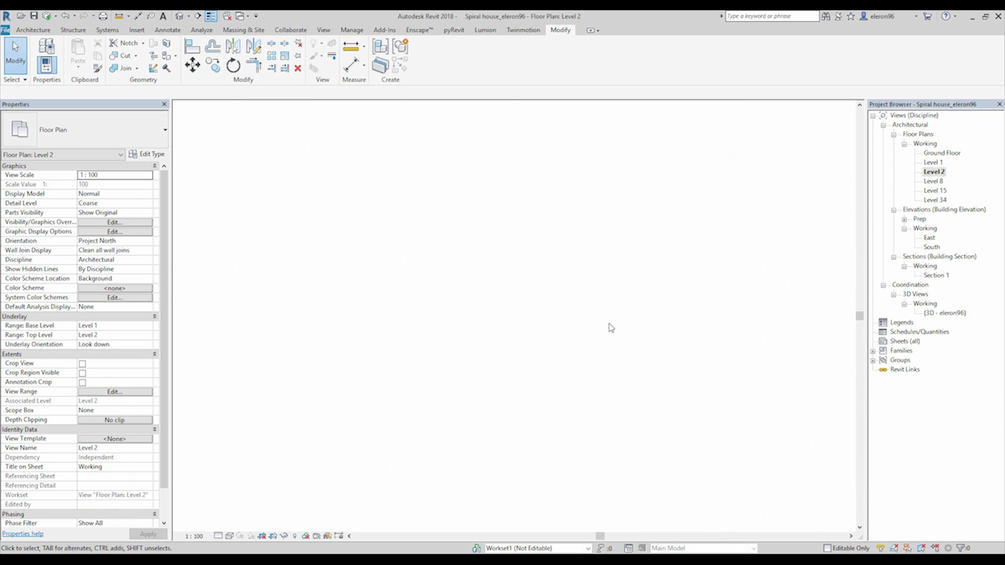
scroll(595, 337, "down", 2)
scroll(578, 320, "up", 2)
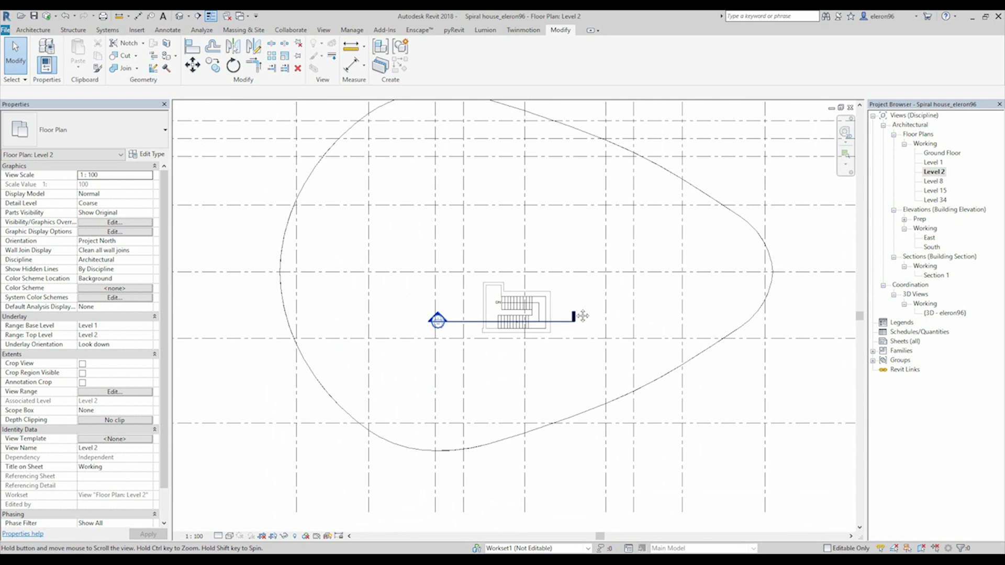
left_click(562, 326)
right_click(561, 324)
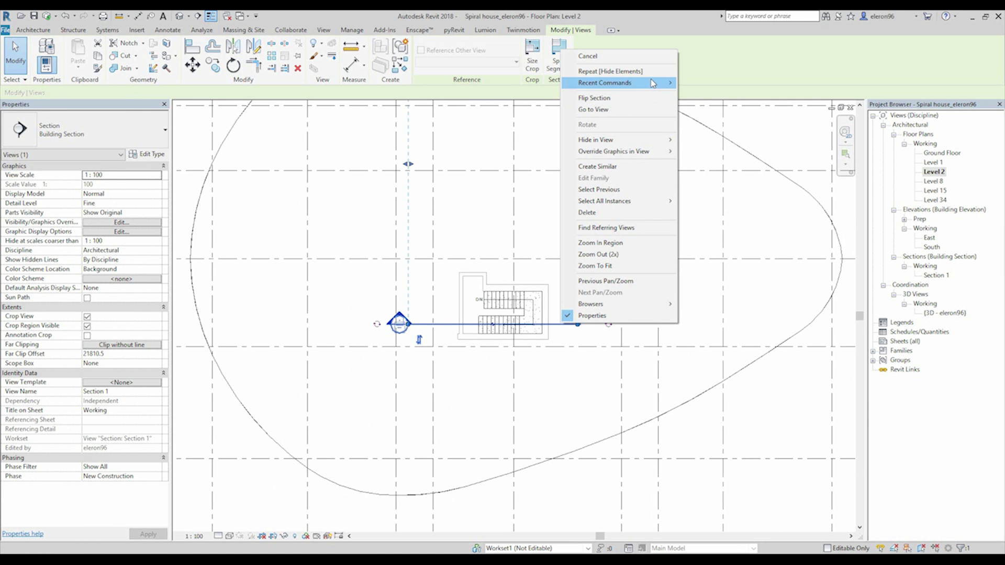
left_click(751, 297)
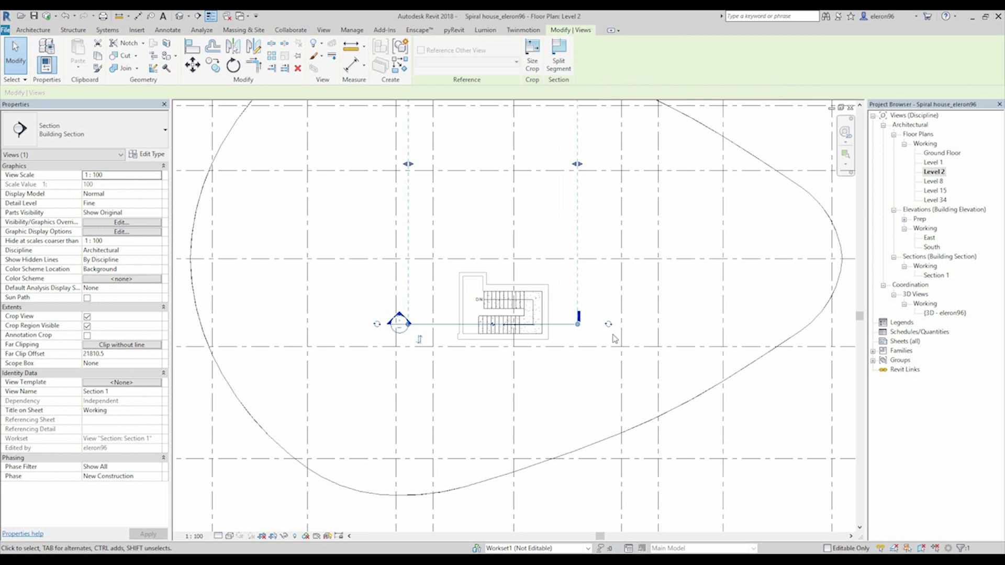
key("Escape")
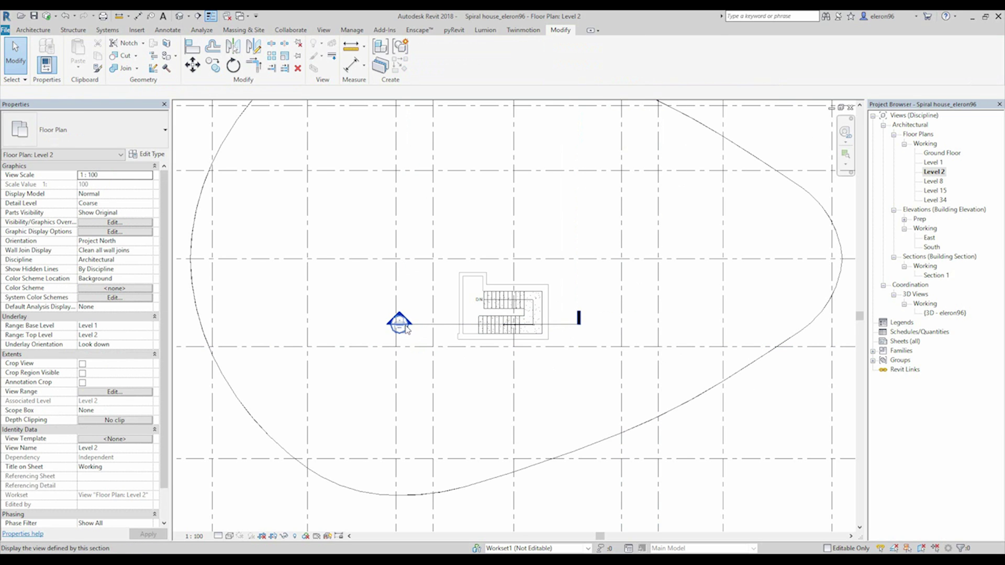
Check how the section line shows in the Level 8 and Level 2 floor plans, and return to the Level 1 plan.
double_click(934, 181)
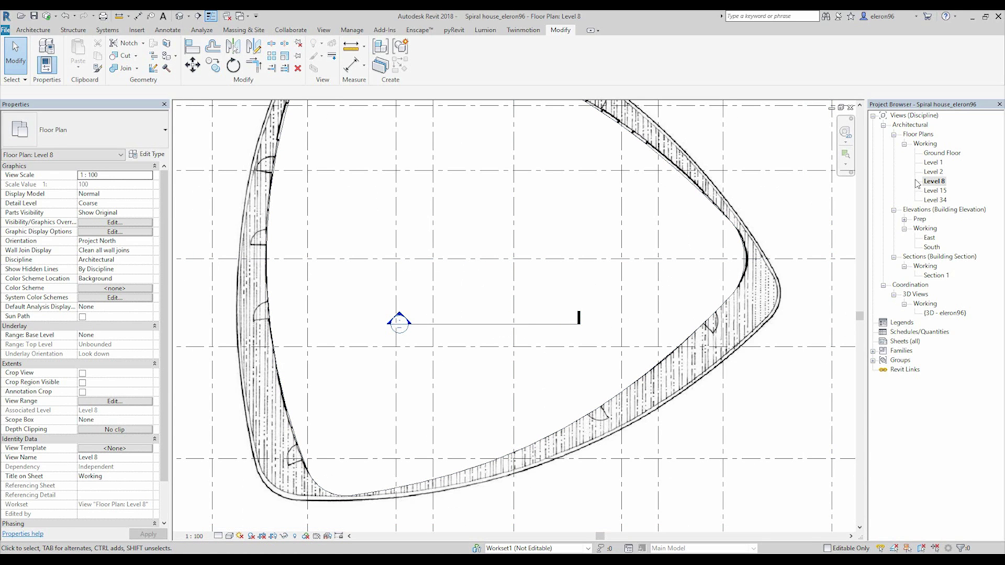
double_click(936, 174)
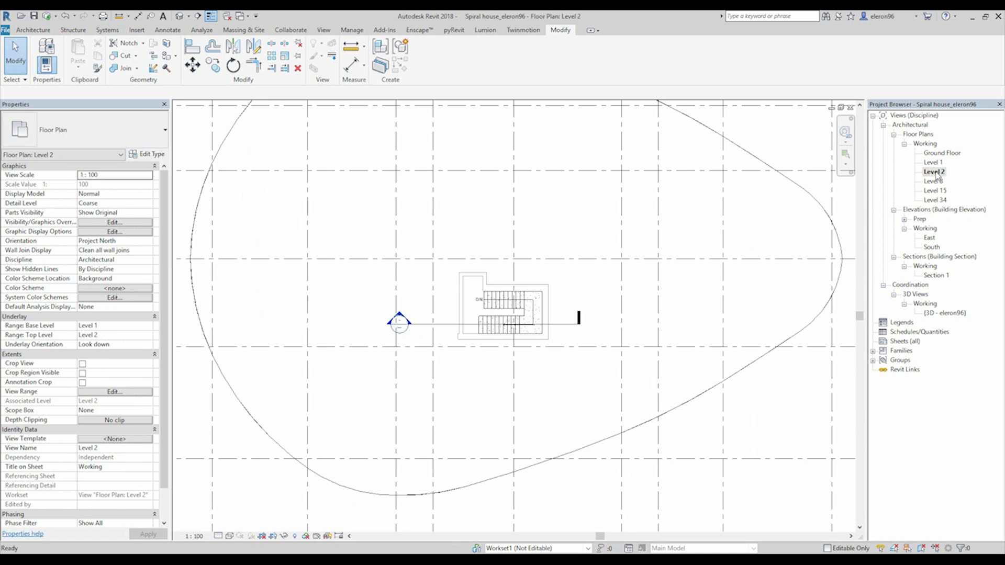
double_click(933, 163)
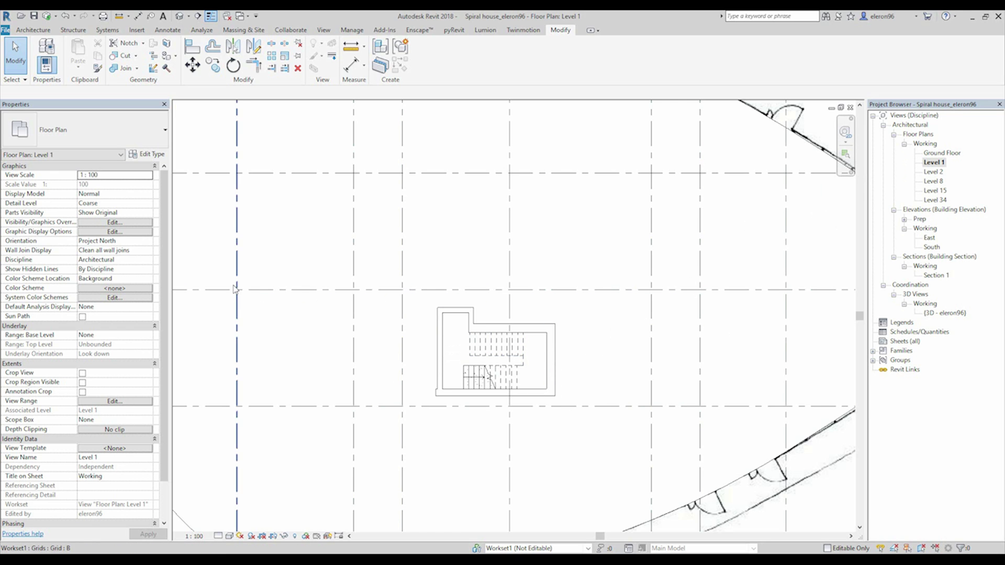
Duplicate the Architectural Plan view template and name the copy Working Set.
left_click_drag(167, 372, 161, 413)
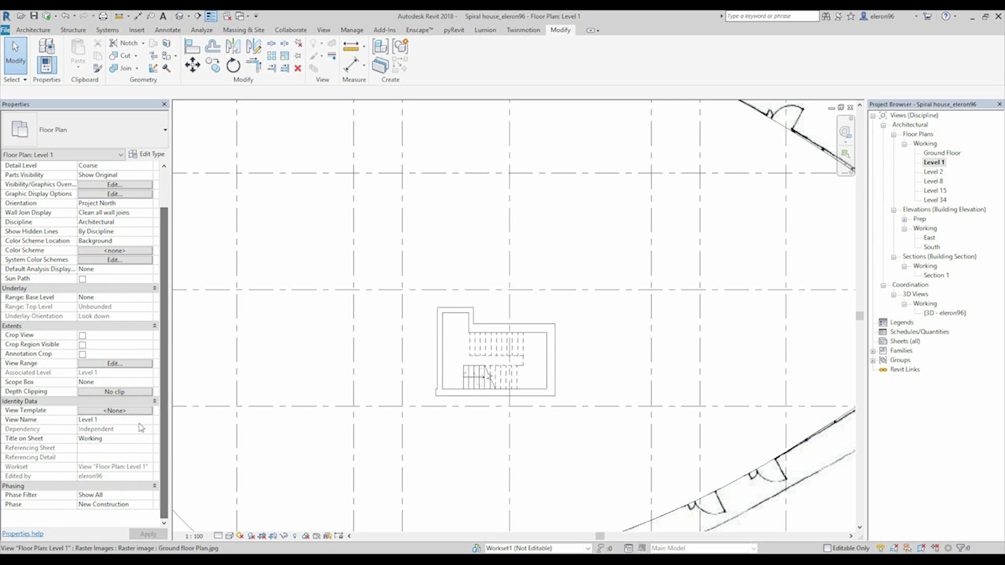
left_click(110, 411)
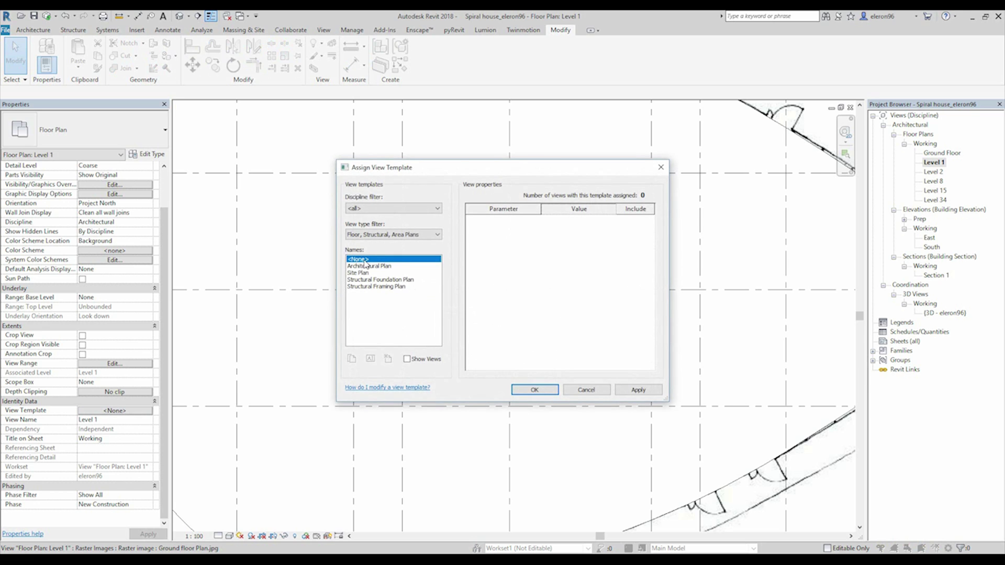
left_click(376, 288)
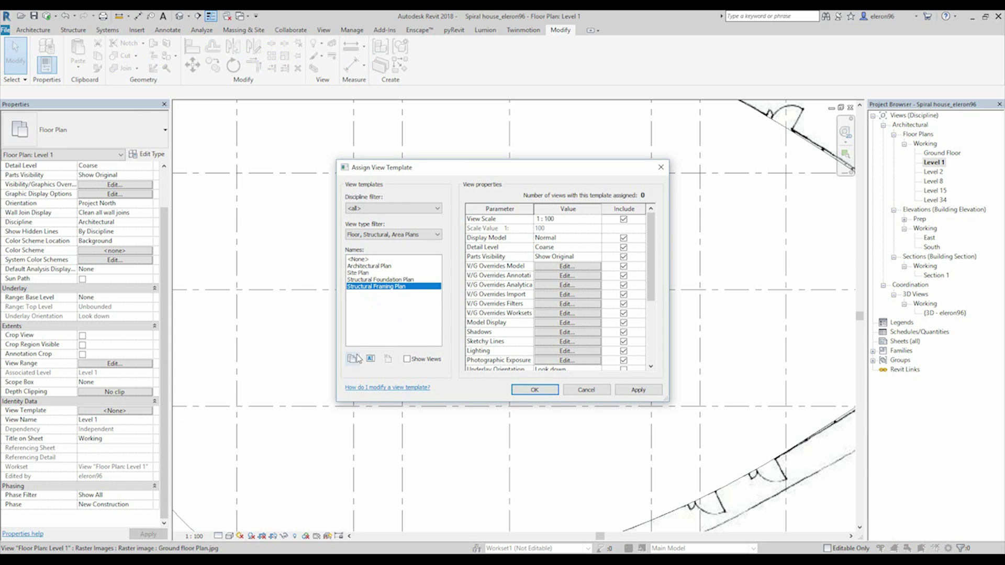
left_click(359, 260)
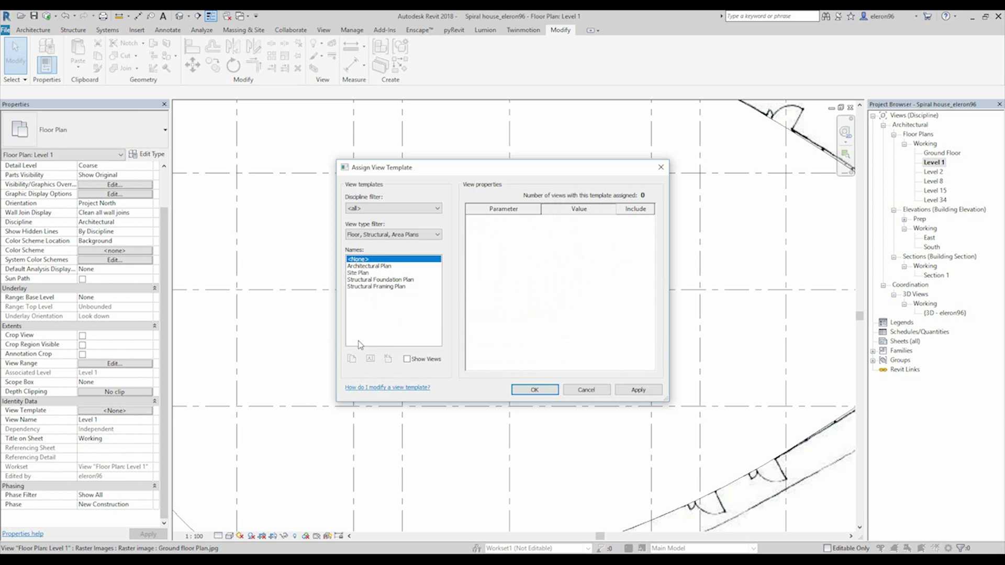
left_click(375, 267)
left_click(352, 359)
left_click(528, 279)
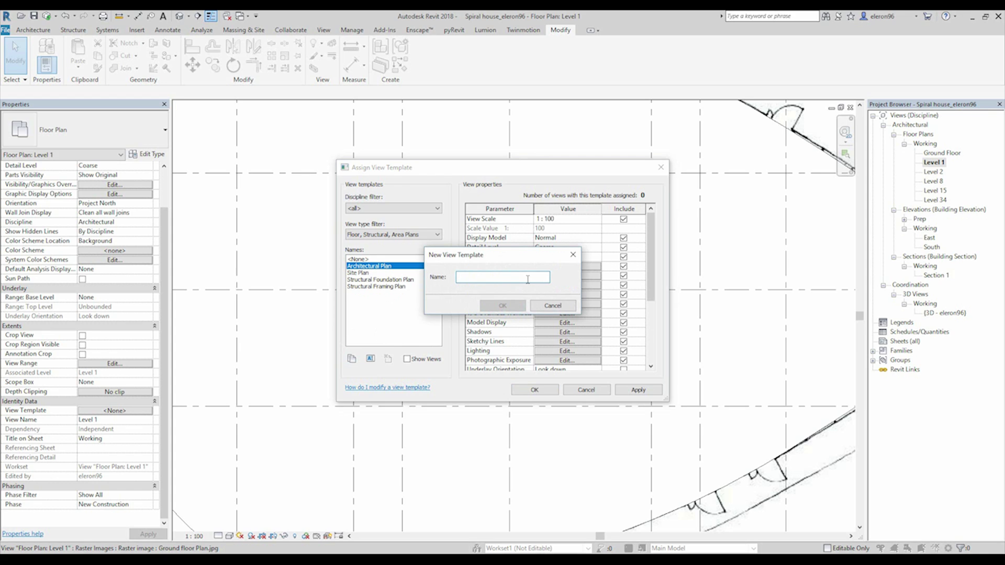
type("Working Set")
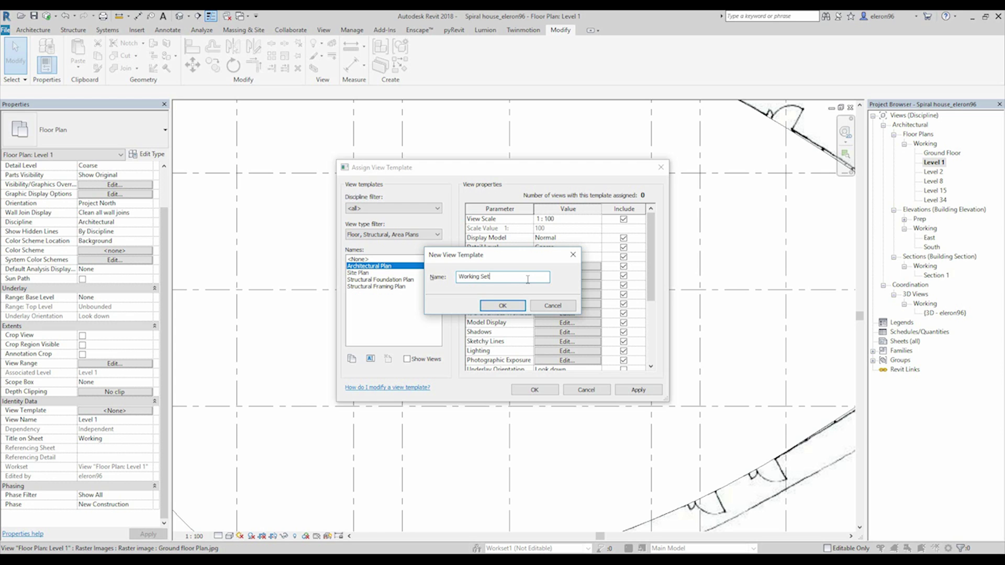
left_click(502, 306)
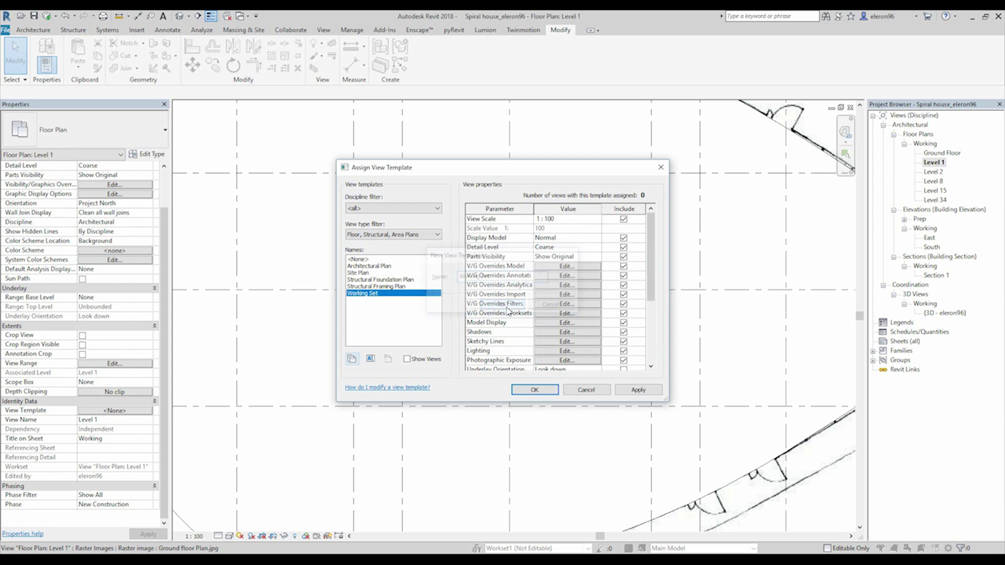
Turn off the visibility of the Sections annotation category in the Working Set template's graphic overrides.
left_click(563, 267)
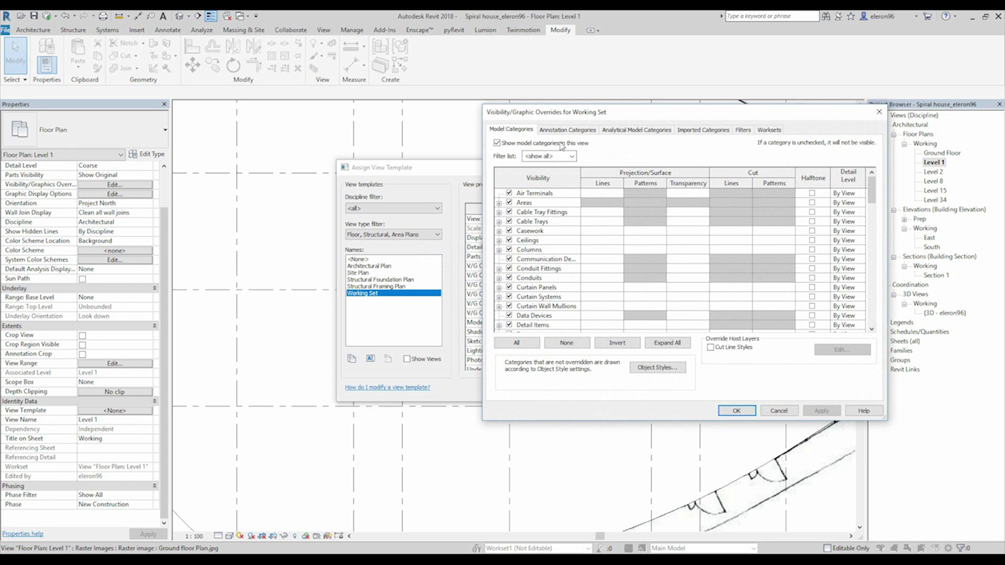
left_click(553, 130)
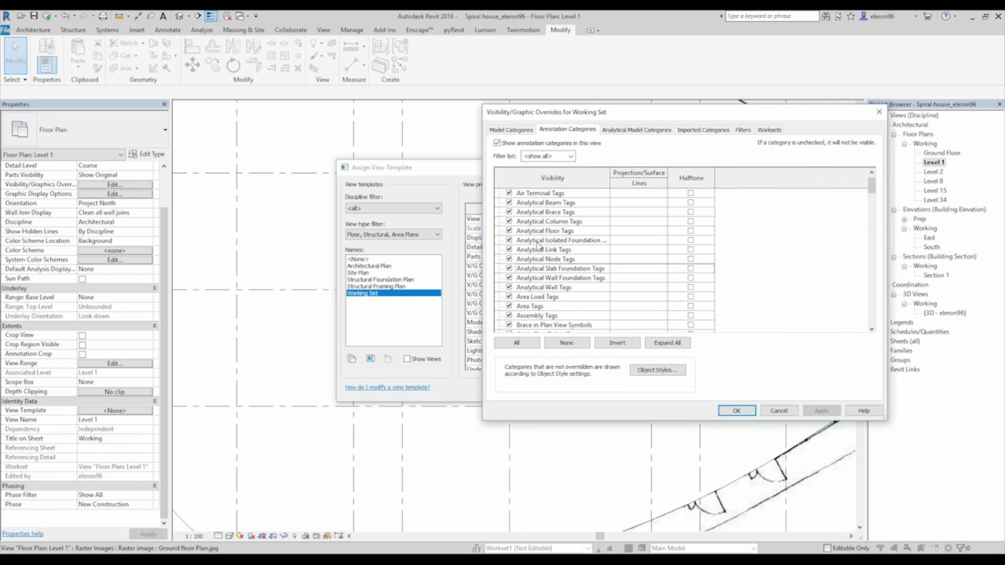
scroll(536, 245, "down", 10)
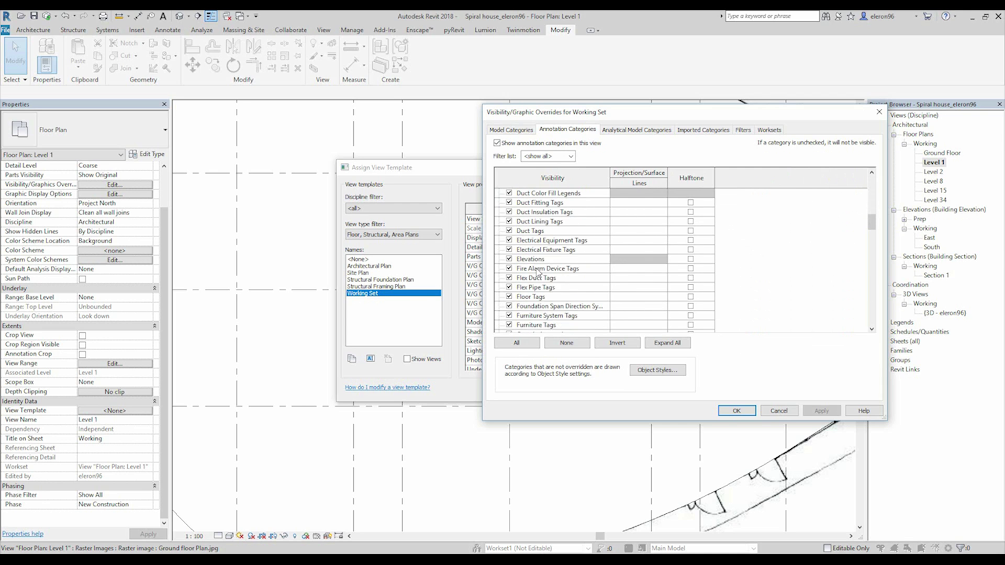
scroll(537, 277, "down", 12)
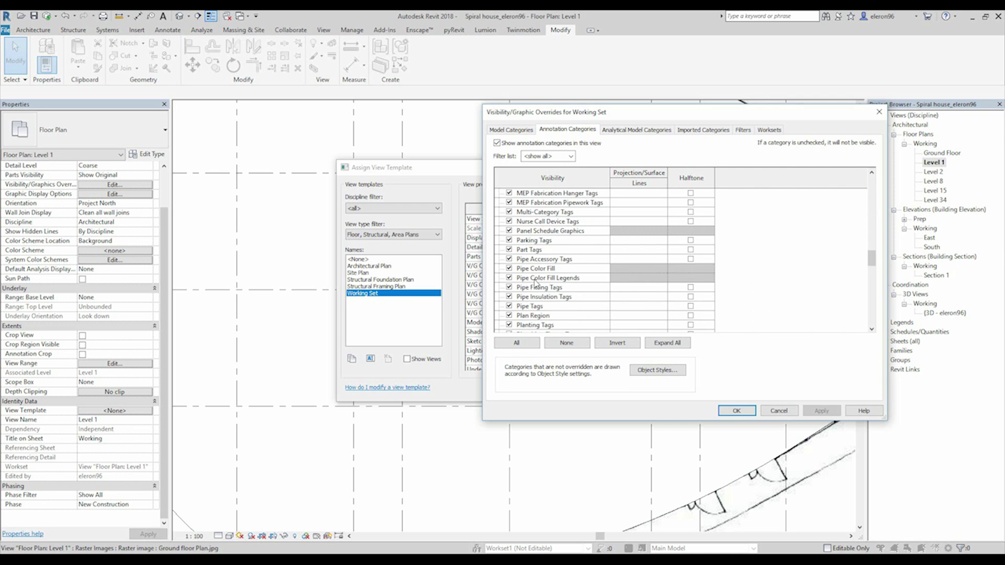
scroll(536, 288, "down", 5)
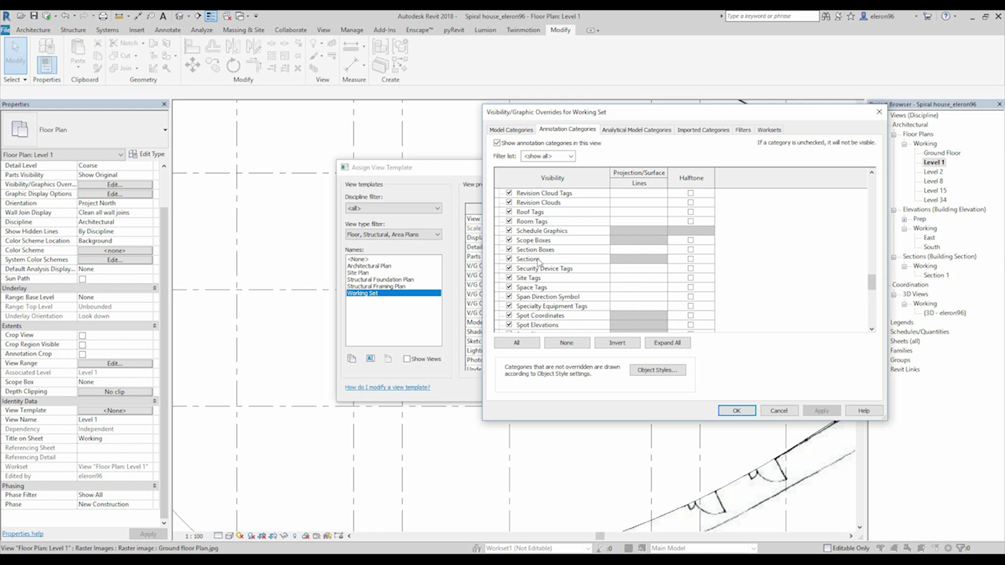
left_click(509, 259)
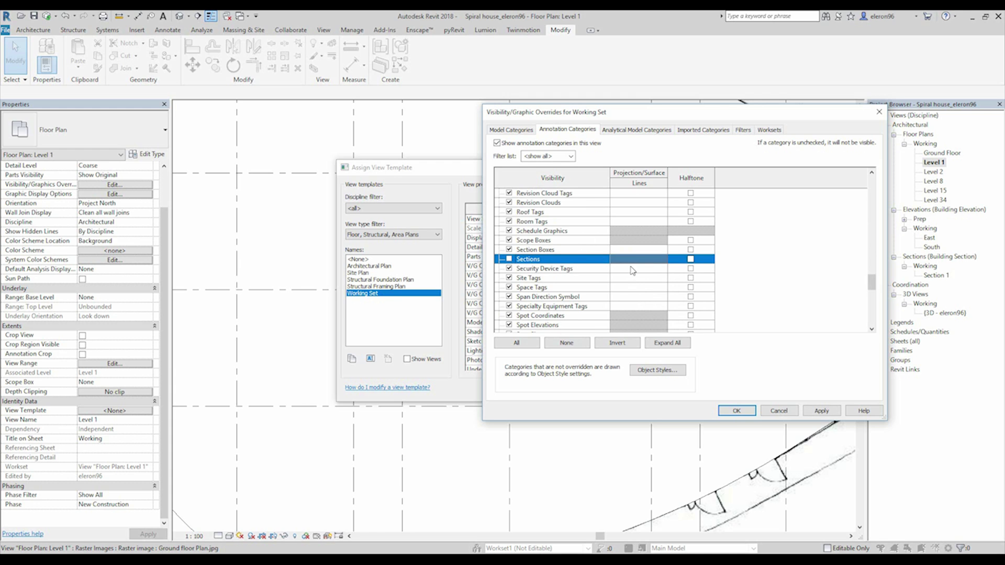
scroll(579, 296, "down", 10)
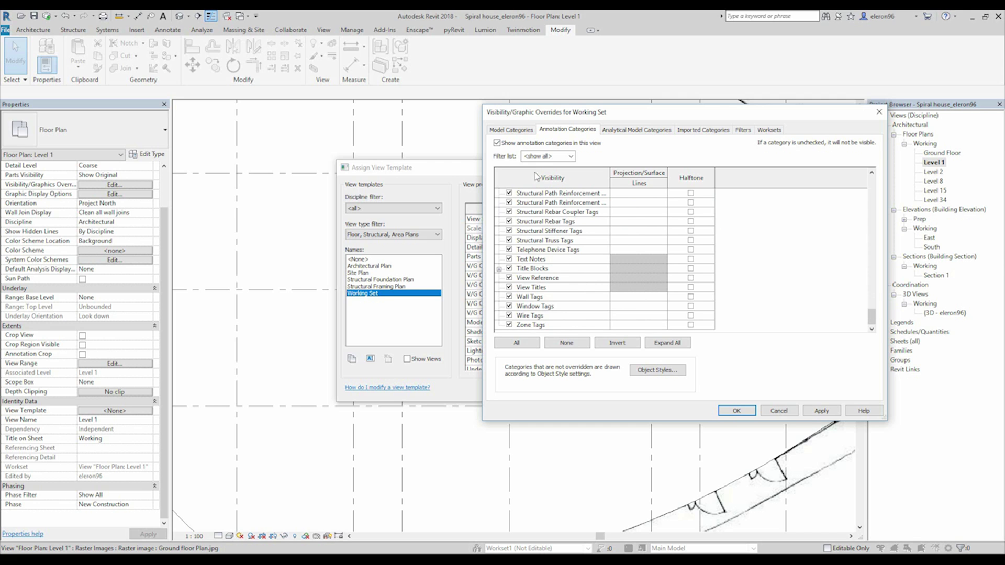
Review the model categories in the Working Set overrides, and accept the overrides and the template for Level 1.
left_click(511, 129)
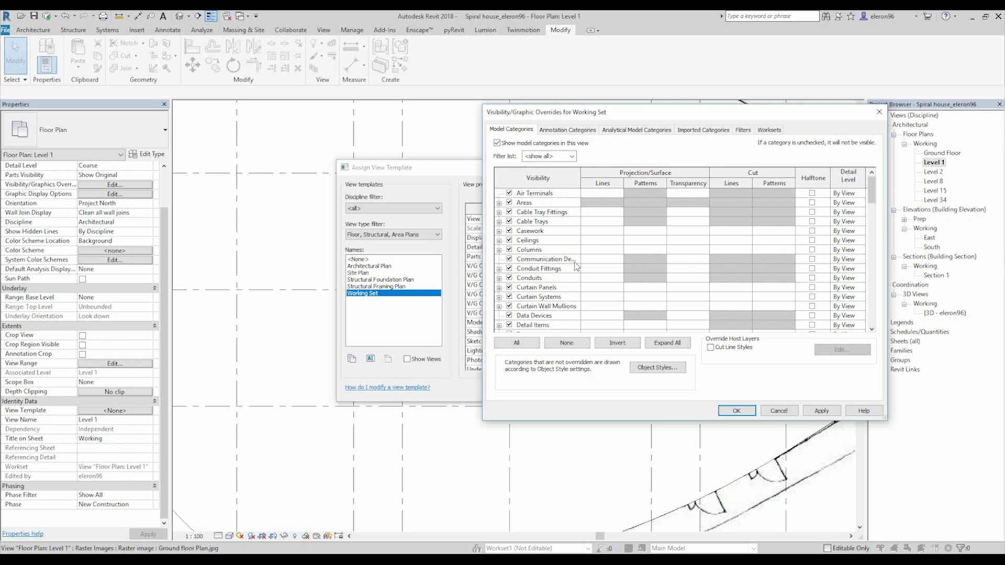
scroll(576, 266, "down", 7)
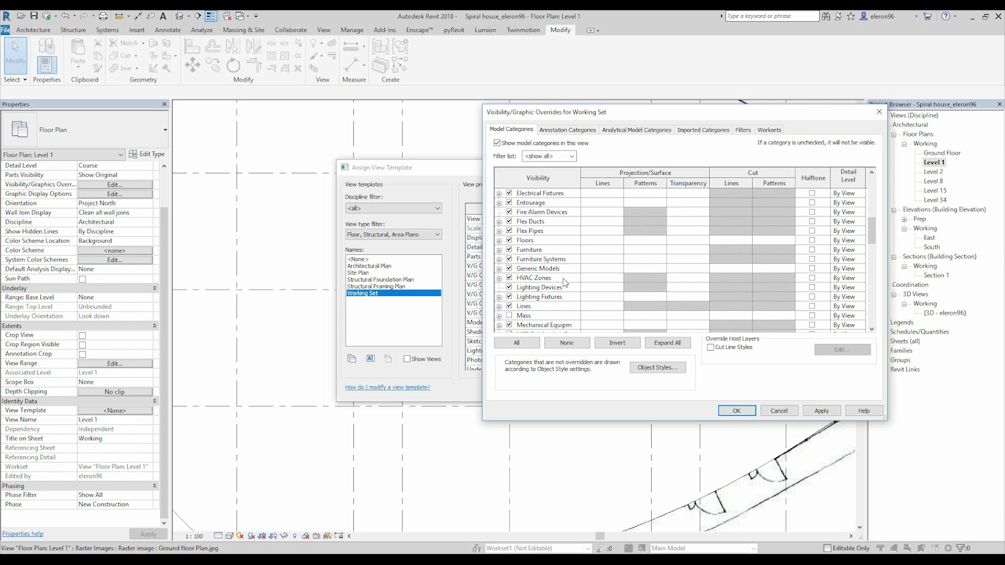
scroll(565, 282, "down", 2)
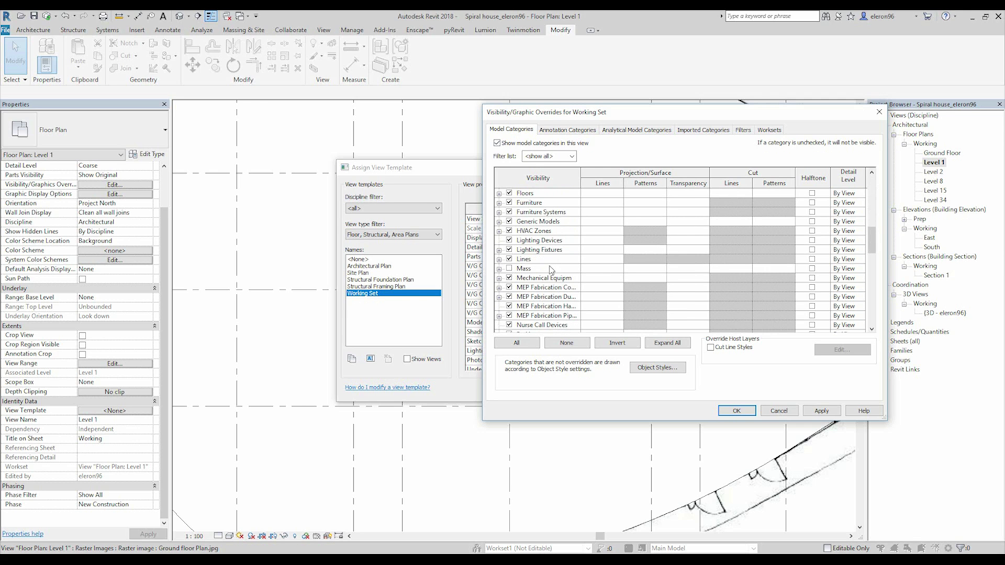
left_click(736, 410)
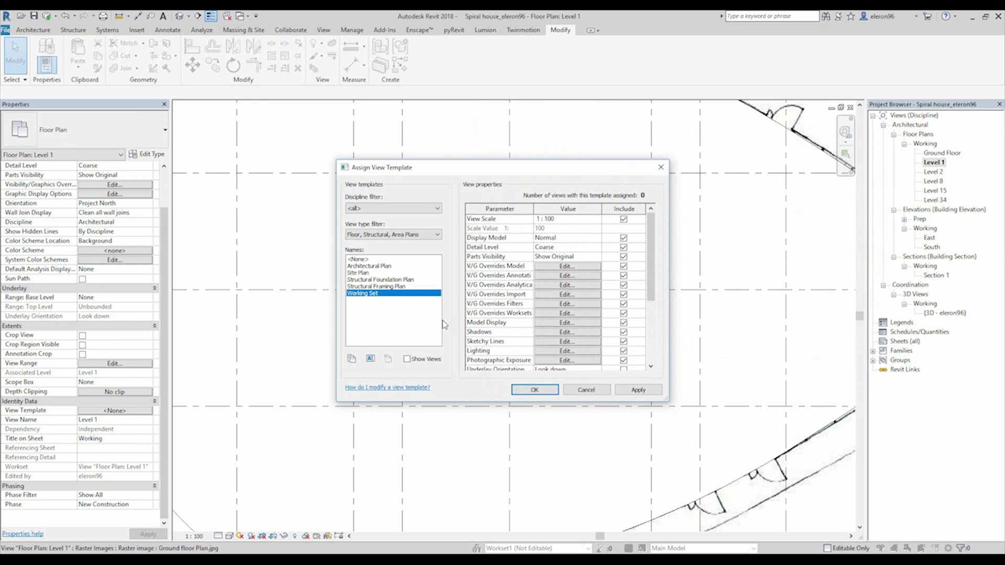
left_click(526, 391)
Assign the Working Set view template to the Level 2 floor plan.
double_click(934, 172)
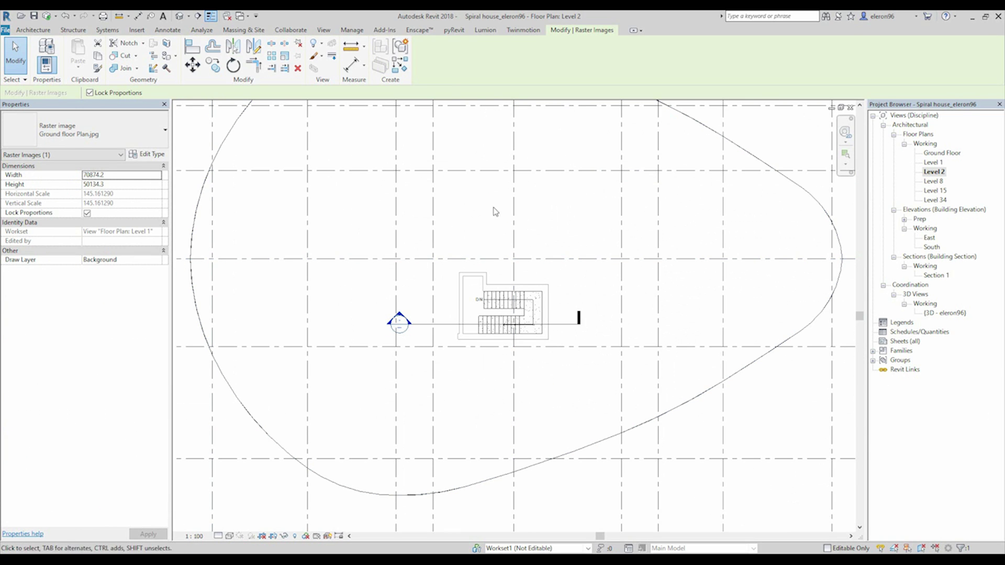
left_click(942, 173)
scroll(159, 249, "down", 1)
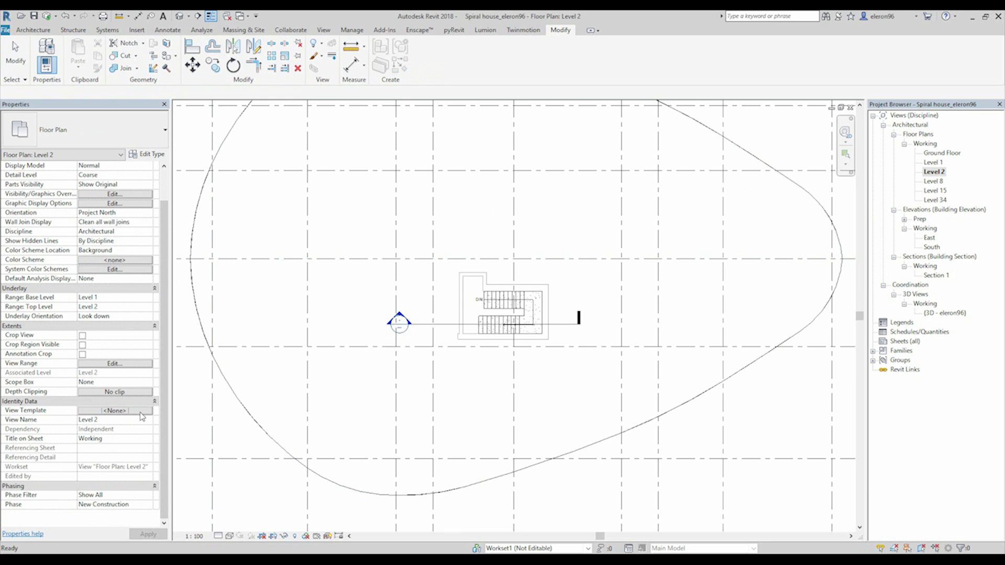
left_click(116, 410)
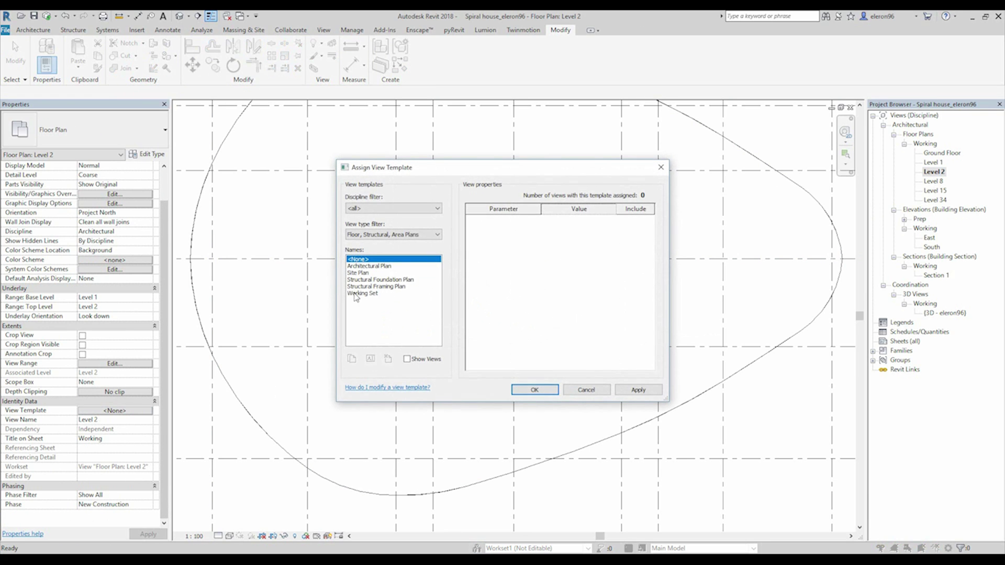
left_click(361, 294)
left_click(534, 389)
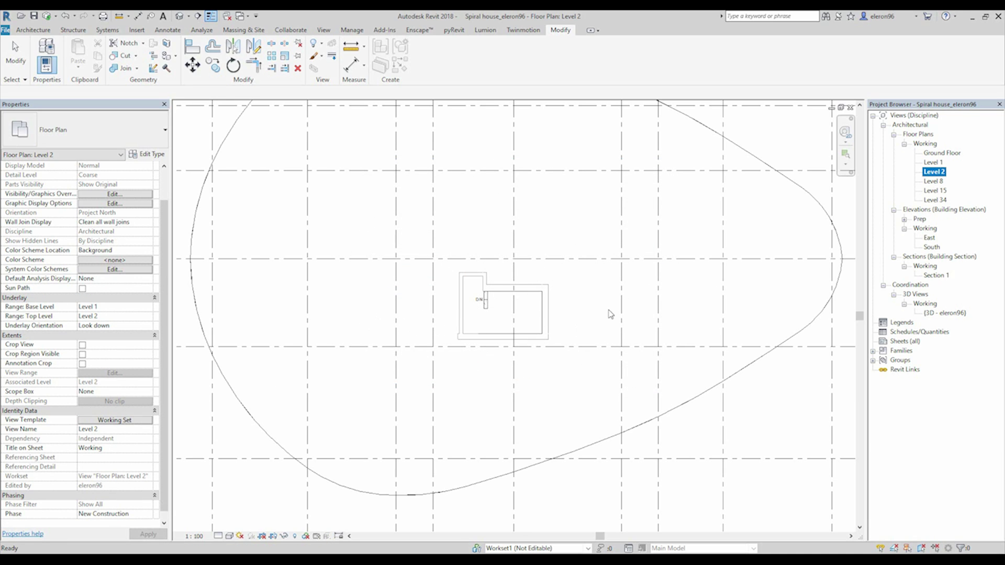
Edit the Level 2 floor's boundary and pick lines along the inner wall faces of the staircase core to outline the opening.
scroll(505, 307, "up", 3)
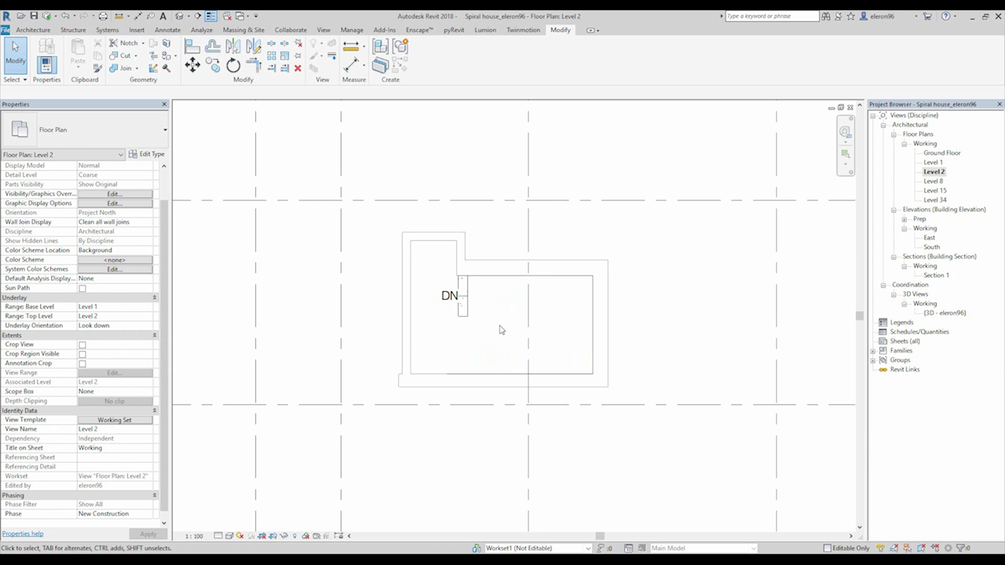
scroll(519, 237, "down", 5)
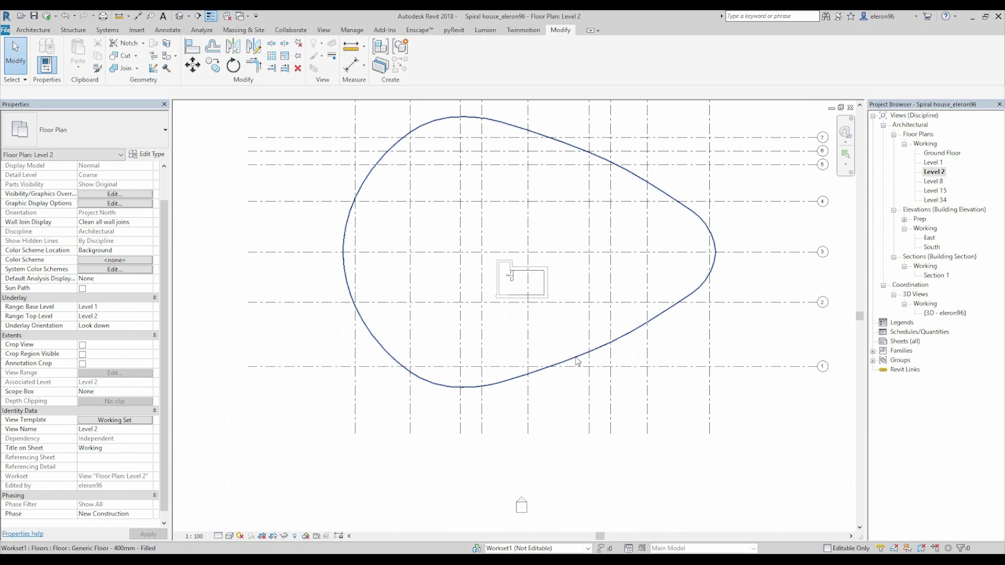
left_click(576, 361)
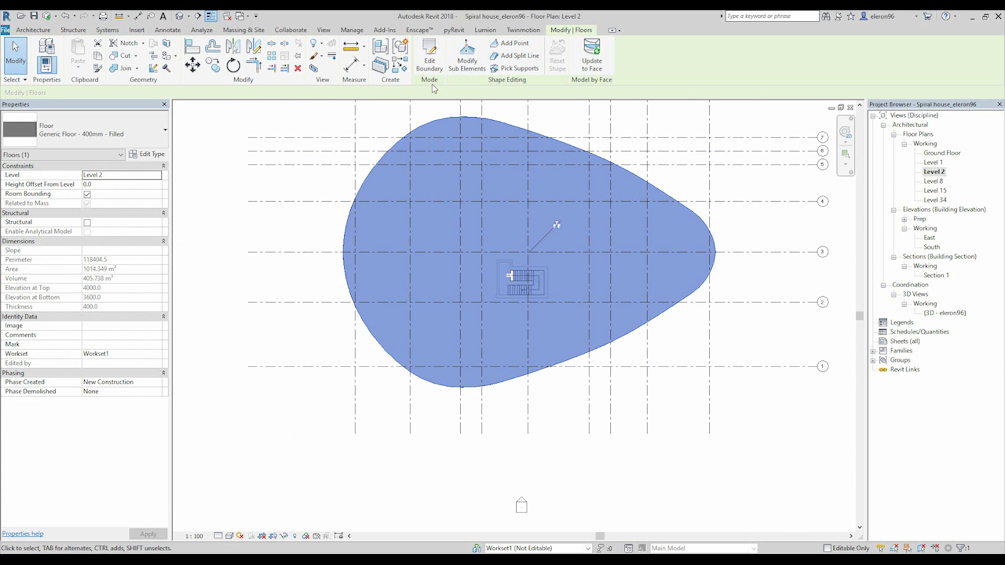
left_click(429, 55)
scroll(543, 270, "up", 4)
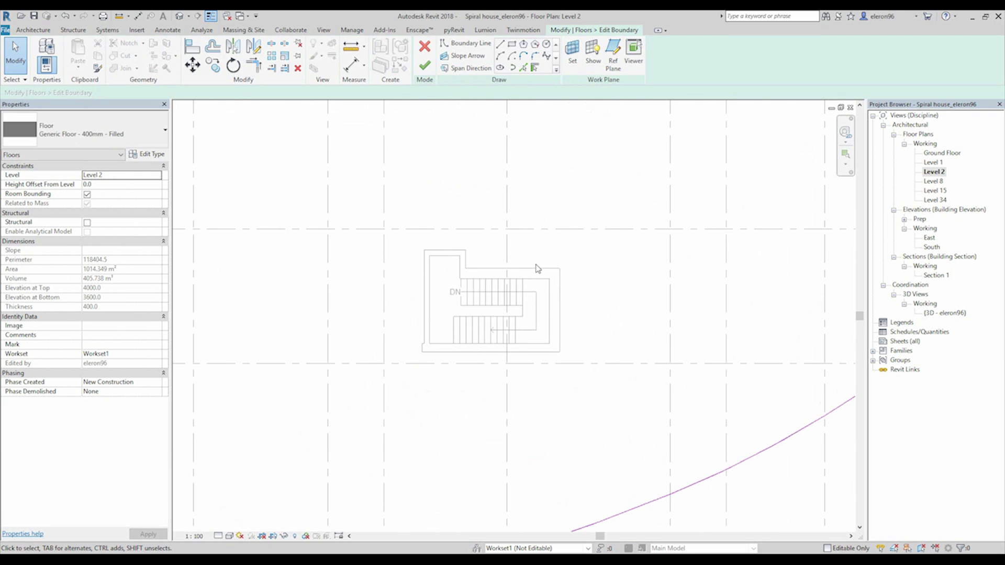
left_click(523, 67)
scroll(427, 277, "up", 3)
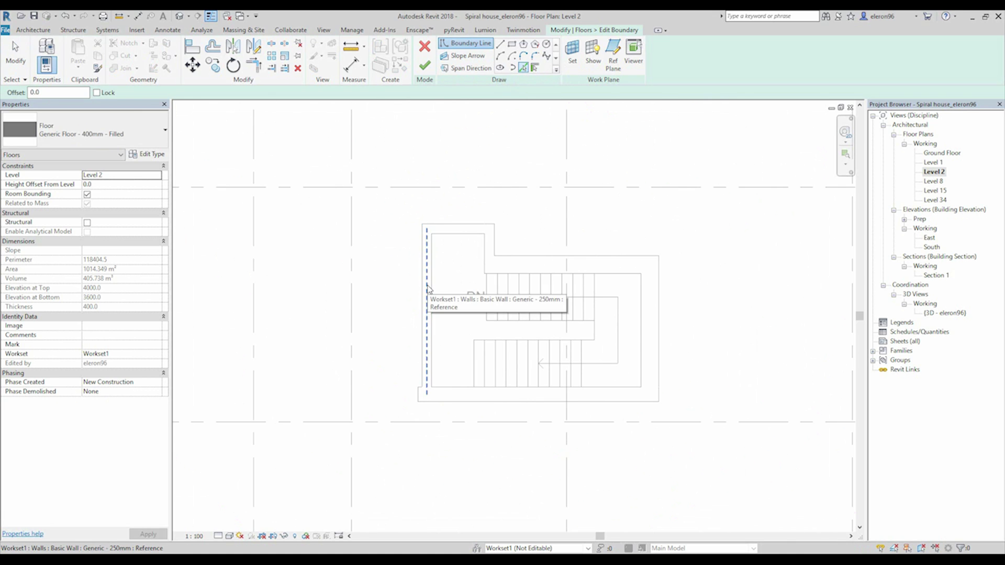
left_click(431, 302)
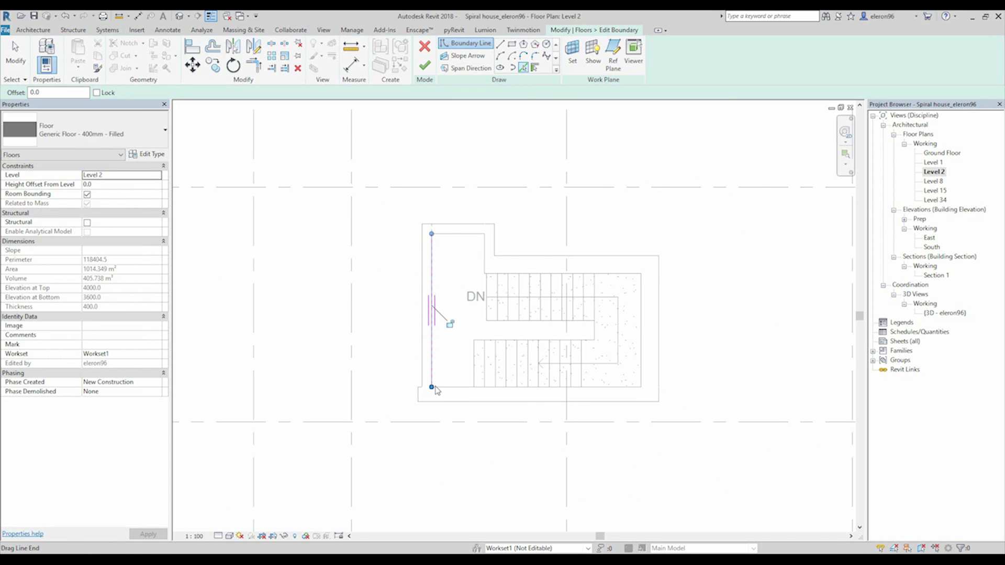
left_click(505, 276)
left_click(489, 257)
left_click(456, 229)
left_click(650, 298)
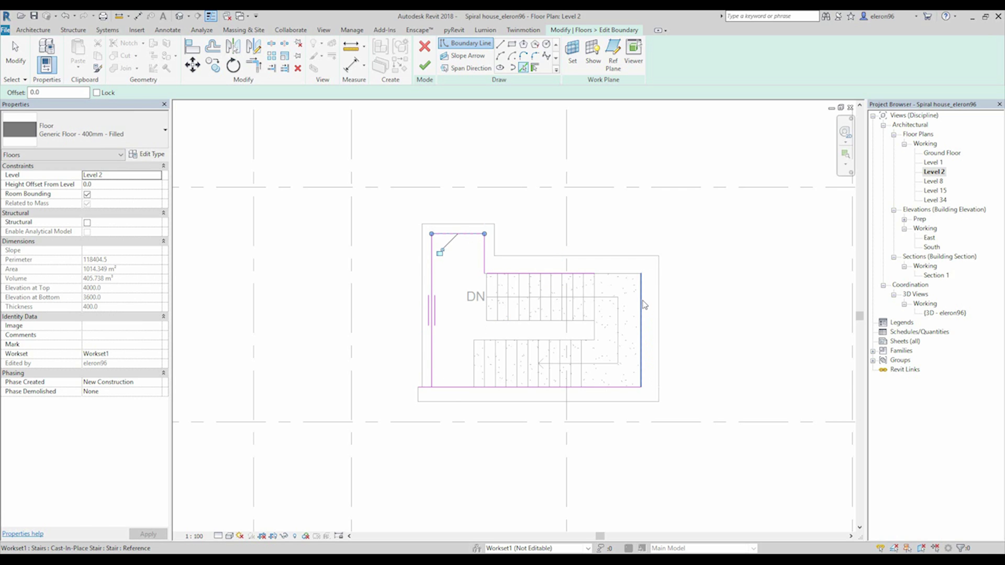
Trim the opening's lines into closed corners, finish the floor boundary, and accept attaching the walls to the floor's bottom.
key("t")
key("r")
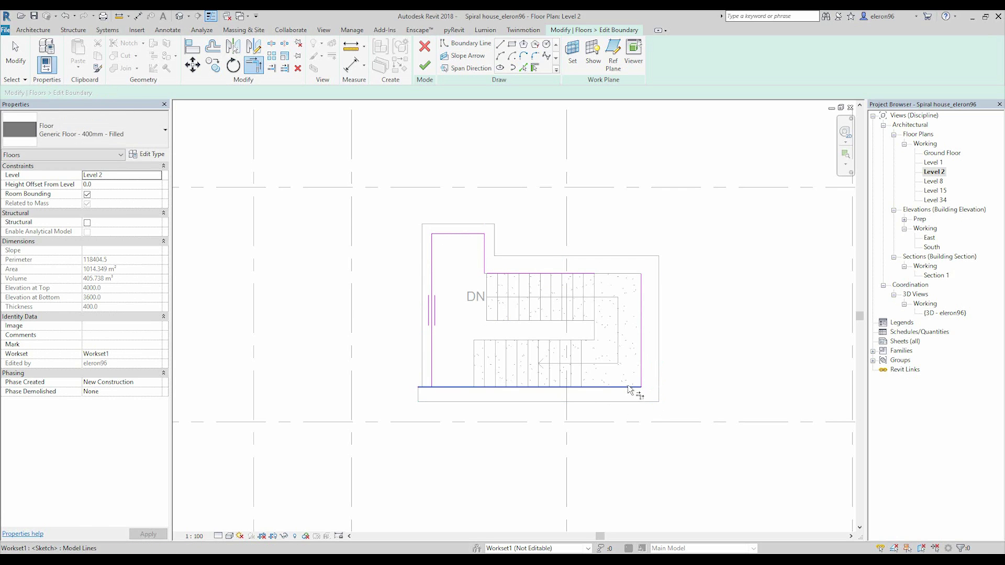
left_click(497, 273)
left_click(484, 264)
left_click(423, 72)
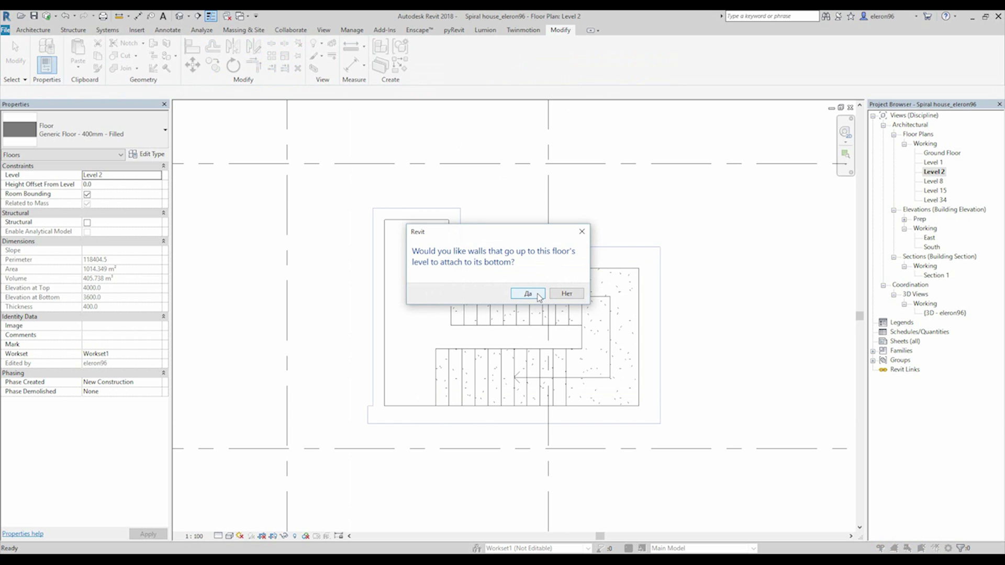
left_click(538, 294)
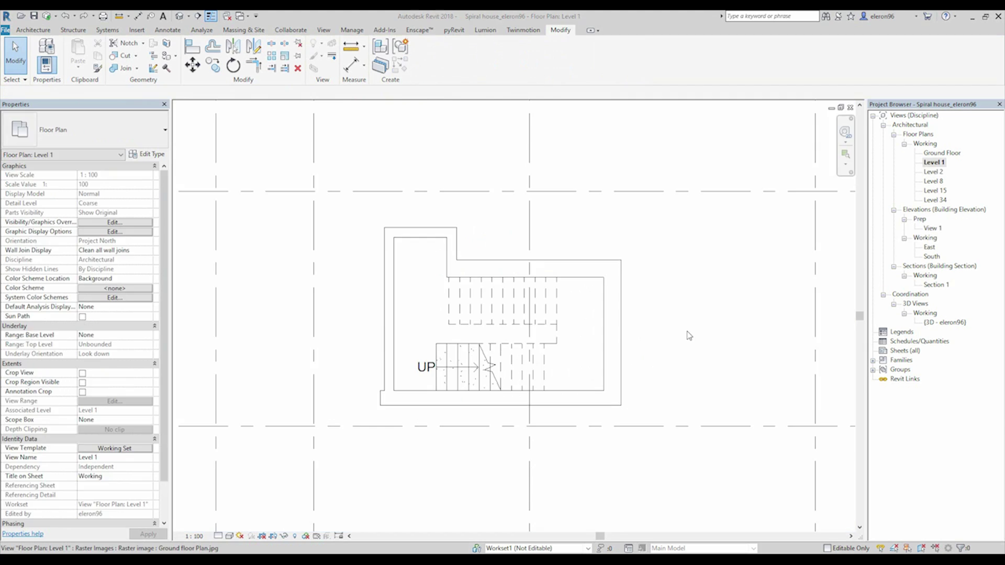
Try to change the visual style of the Level 1 floor plan.
middle_click_drag(684, 349, 657, 354)
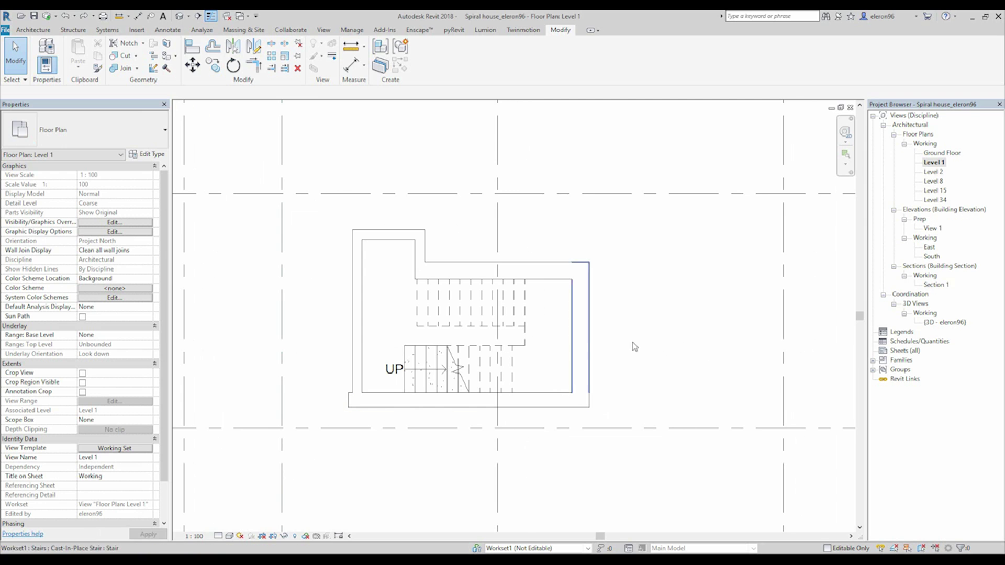
left_click(230, 534)
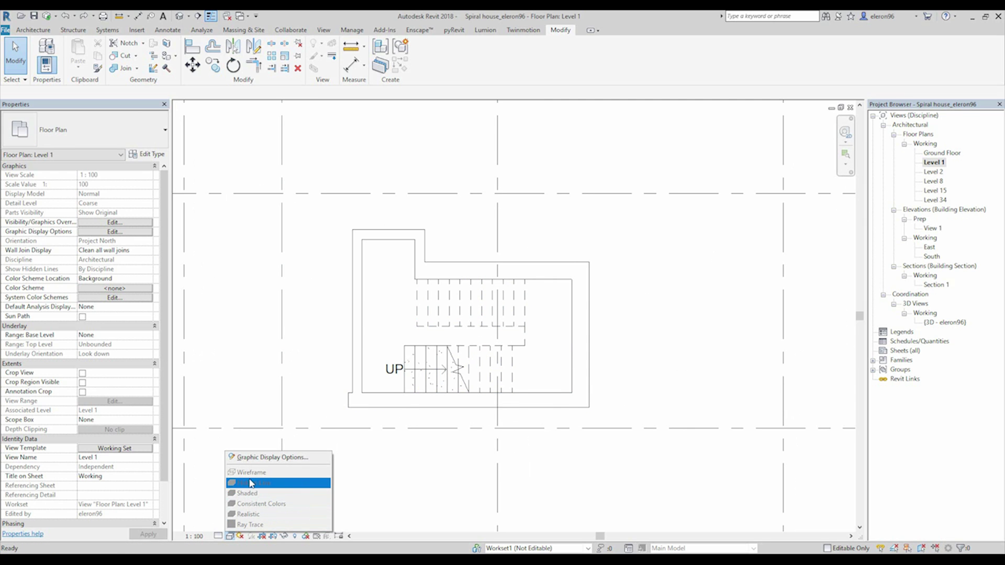
left_click(457, 481)
left_click(229, 535)
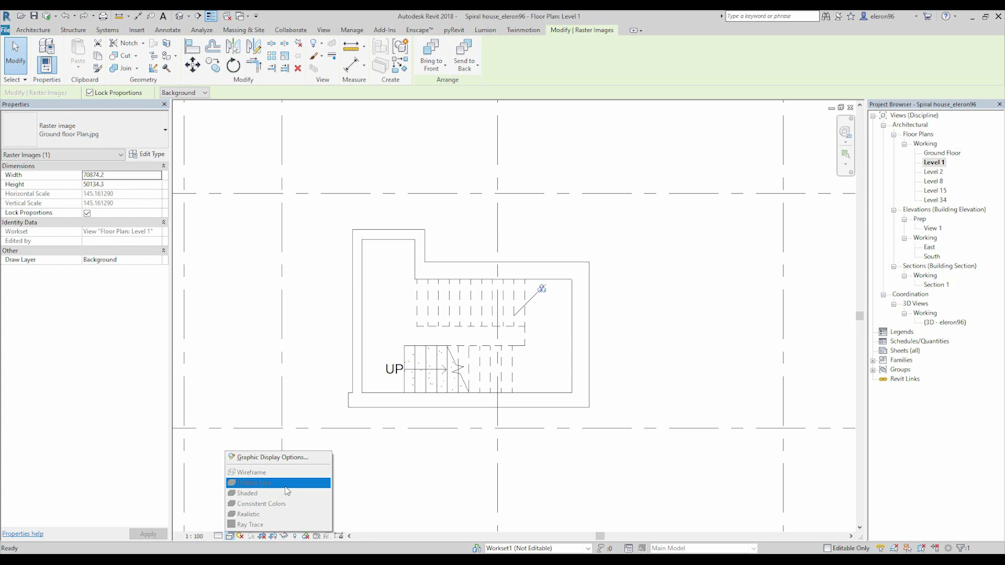
left_click(653, 319)
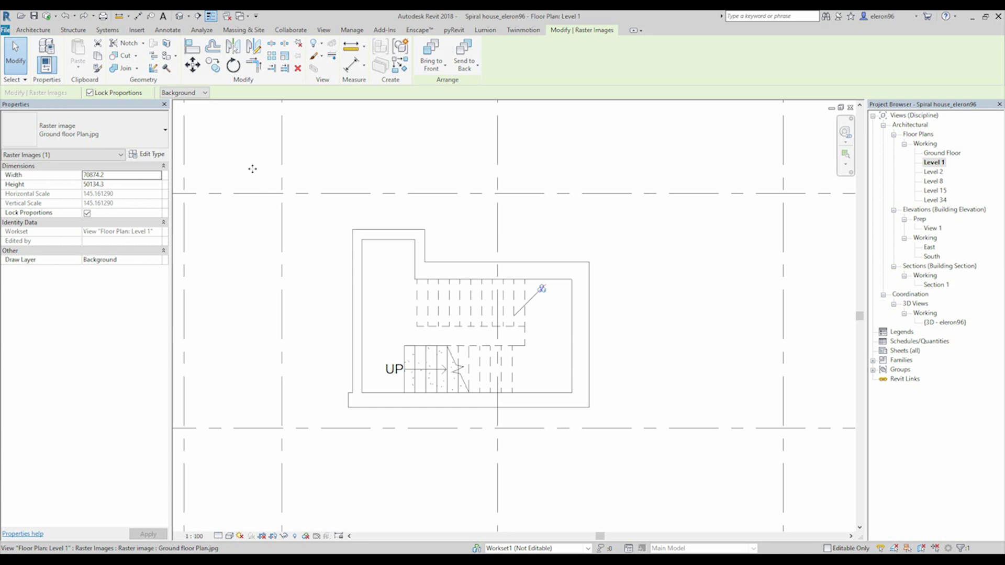
Open the Working Set template from the Level 1 plan and exclude Display Model, Detail Level and Parts Visibility.
left_click(930, 162)
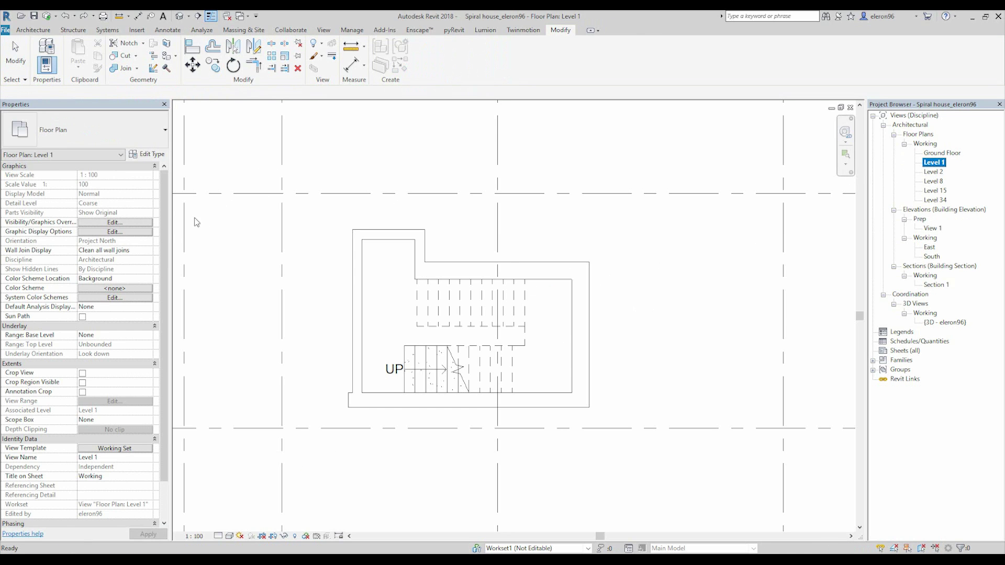
scroll(157, 293, "down", 2)
left_click(110, 410)
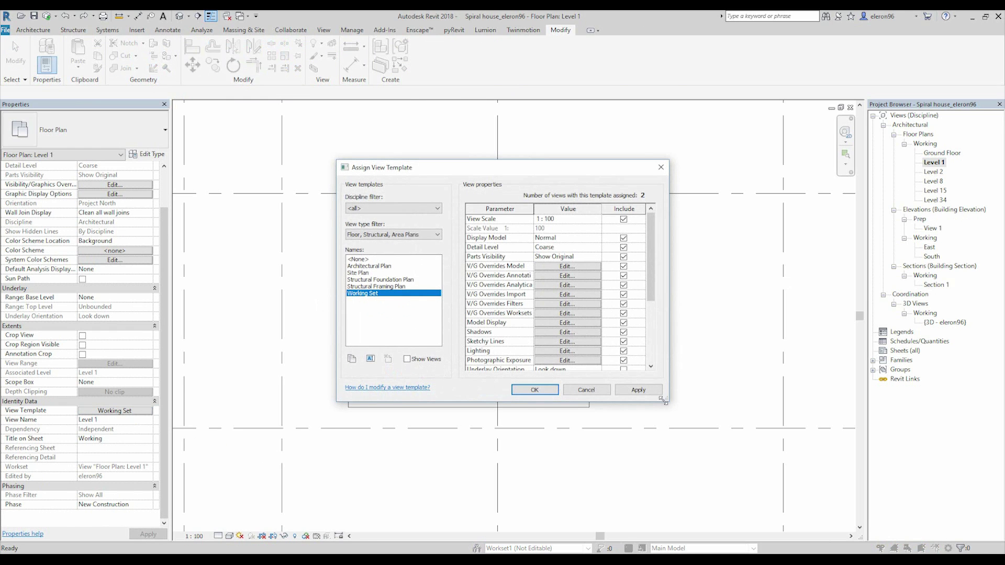
left_click_drag(675, 403, 792, 499)
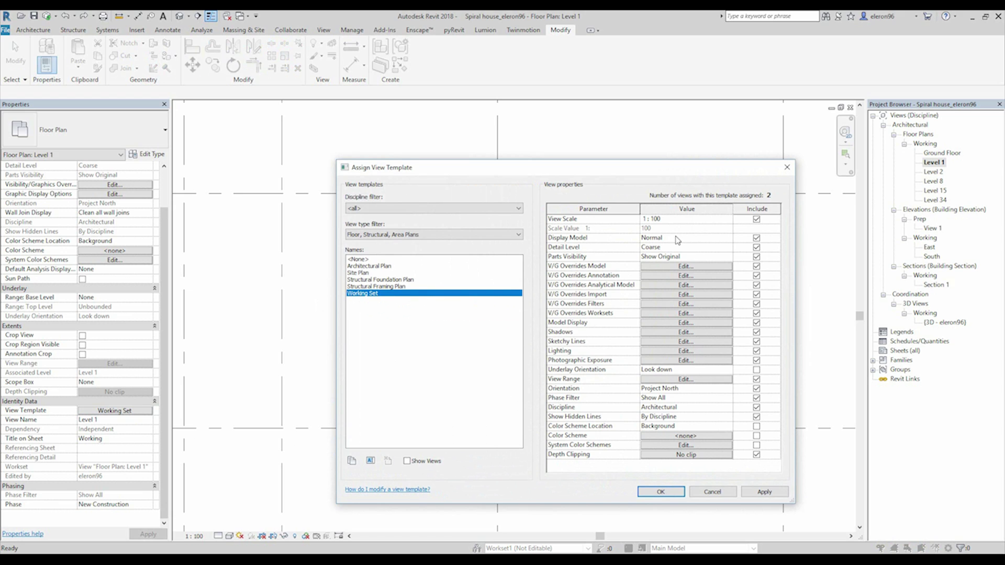
left_click(754, 219)
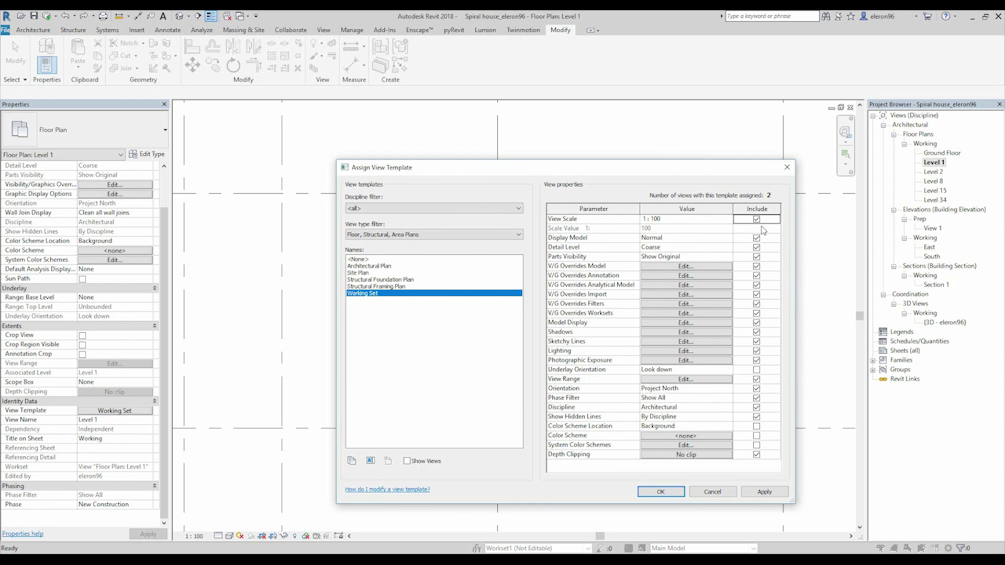
left_click(756, 238)
left_click(756, 246)
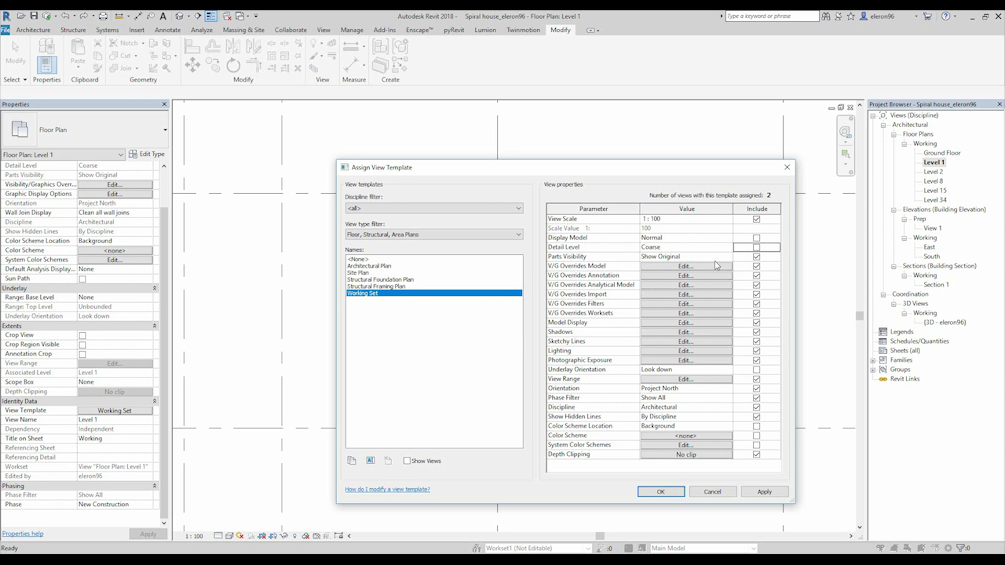
left_click(757, 258)
Exclude View Range, Orientation, Phase Filter, Discipline, Show Hidden Lines and Depth Clipping from the Working Set template, and accept it.
left_click(756, 380)
left_click(756, 389)
left_click(756, 398)
left_click(756, 407)
left_click(756, 416)
left_click(739, 456)
left_click(648, 493)
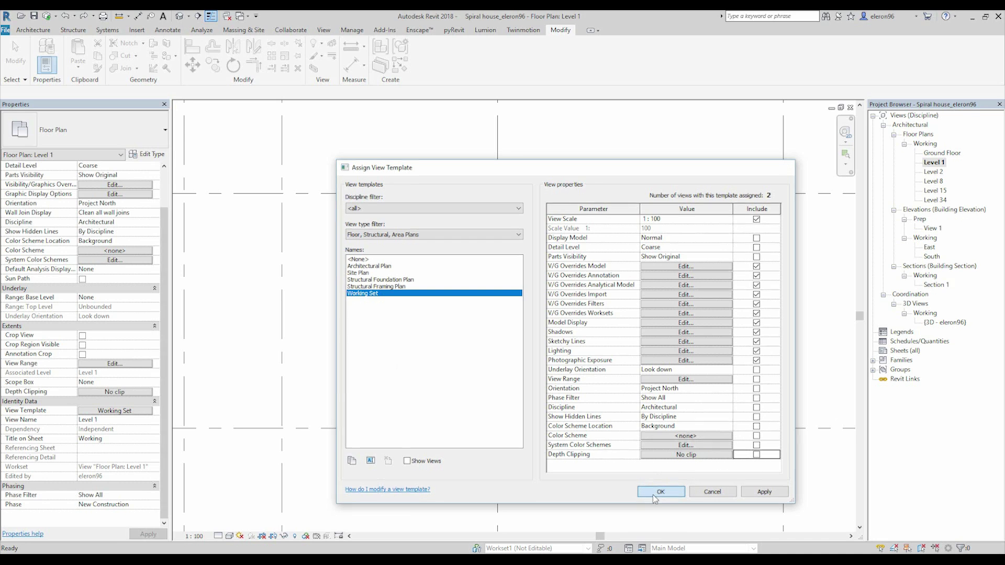
Exclude Model Display, Shadows, Sketchy Lines, Lighting and Photographic Exposure from the Working Set template, and accept it.
left_click(230, 536)
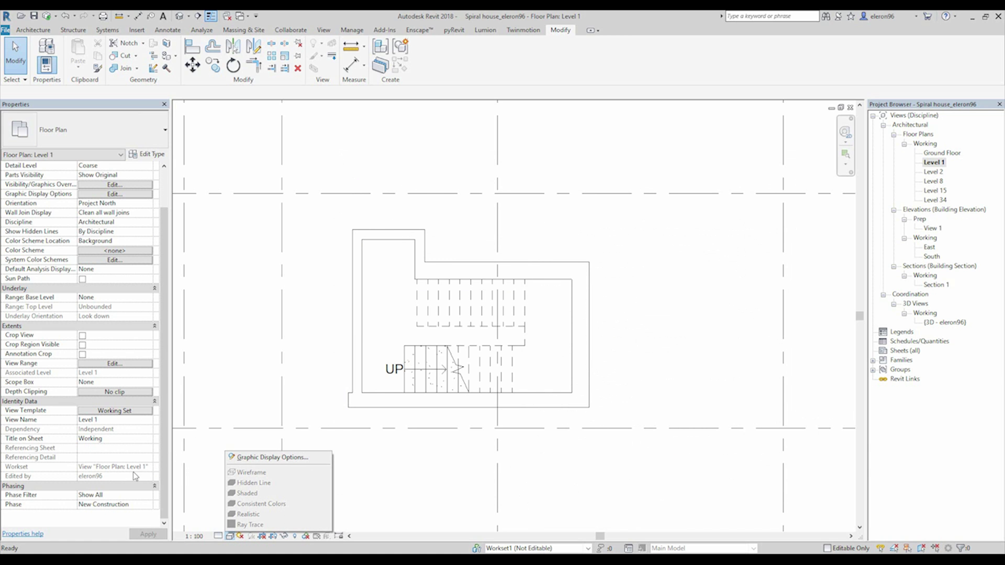
left_click(149, 414)
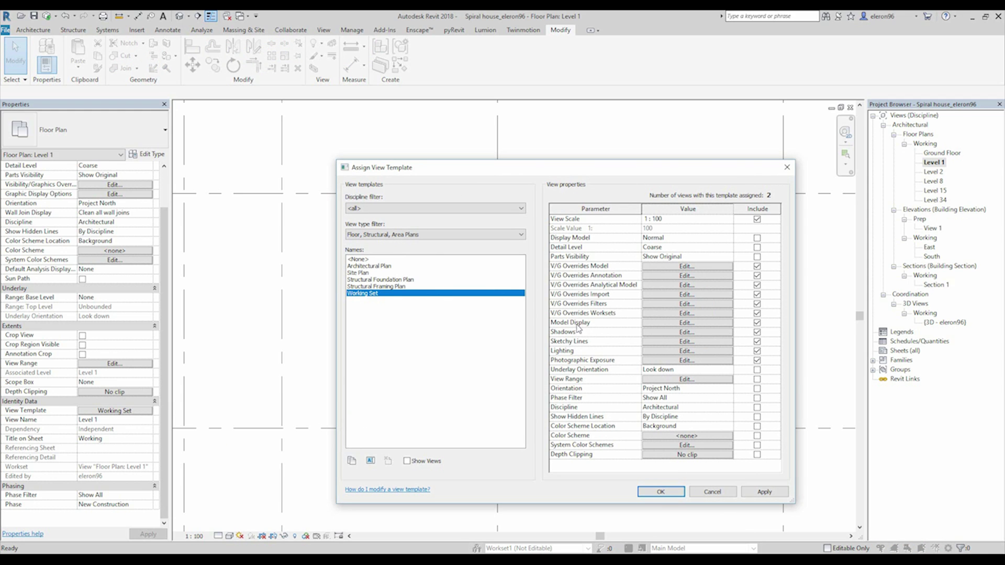
left_click(757, 322)
left_click(757, 332)
left_click(756, 341)
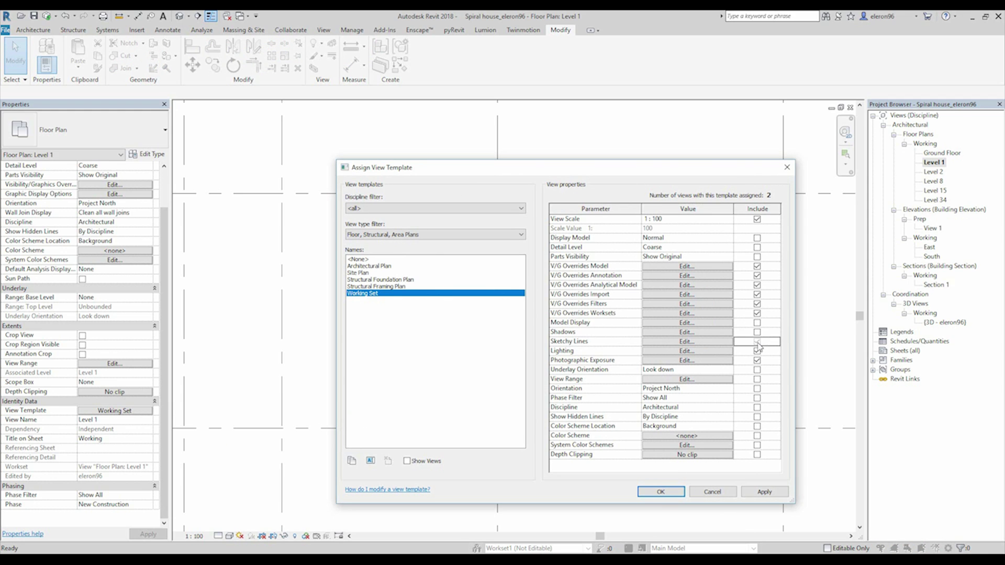
left_click(757, 351)
left_click(757, 359)
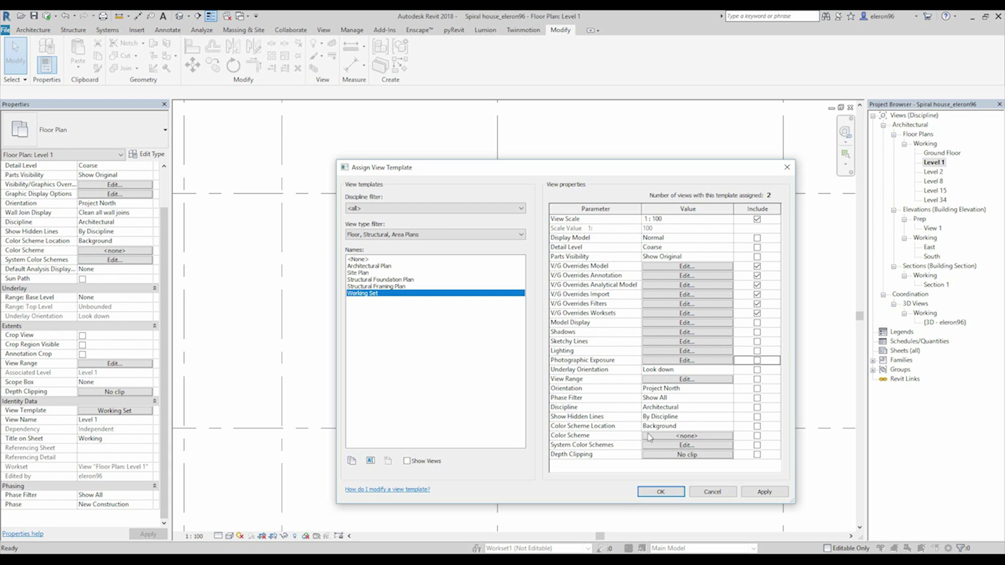
left_click(654, 494)
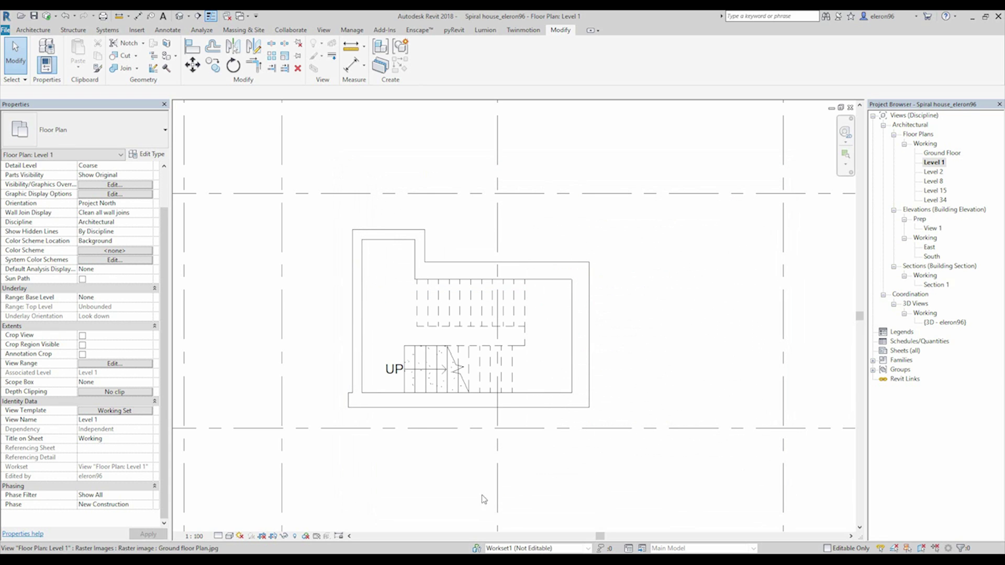
Set the Level 1 floor plan's visual style to Wireframe.
left_click(229, 536)
left_click(251, 471)
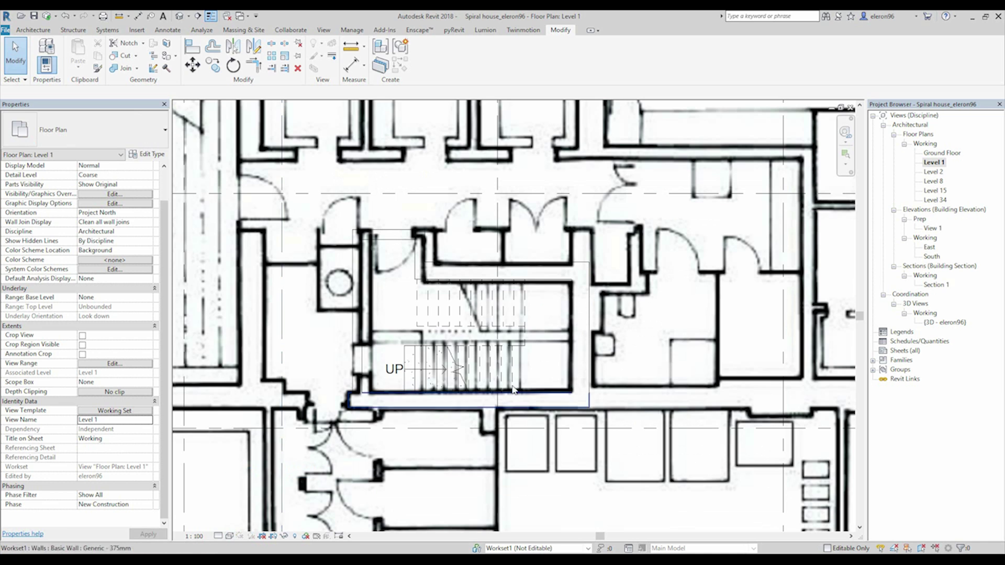
scroll(563, 372, "down", 3)
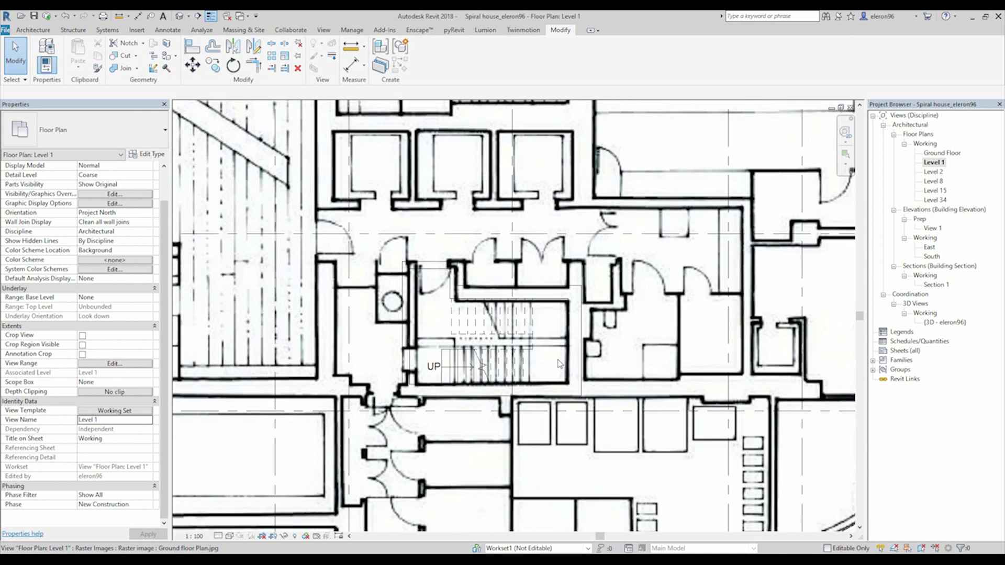